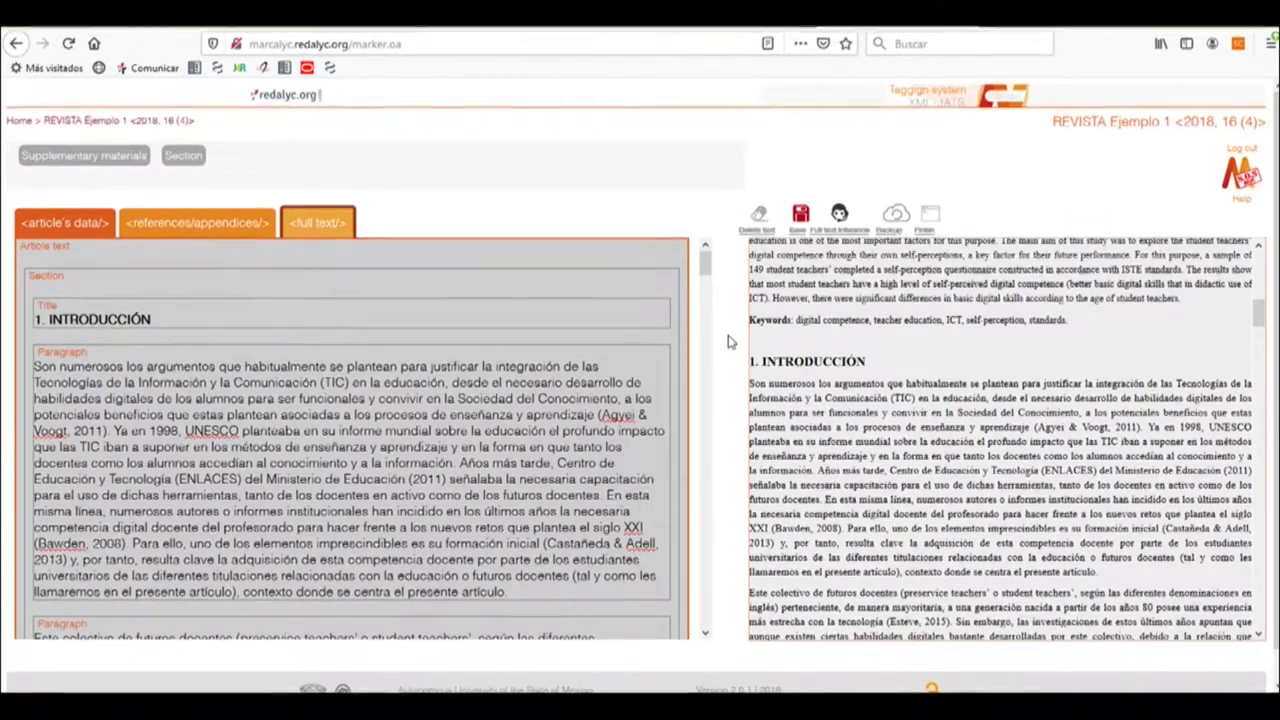
# - Run the inference assistant for in-text citations on the "1. INTRODUCCIÓN" section
pyautogui.moveTo(705, 270)
pyautogui.mouseDown()
pyautogui.moveTo(705, 446)
pyautogui.moveTo(705, 290)
pyautogui.moveTo(718, 264)
pyautogui.mouseUp()
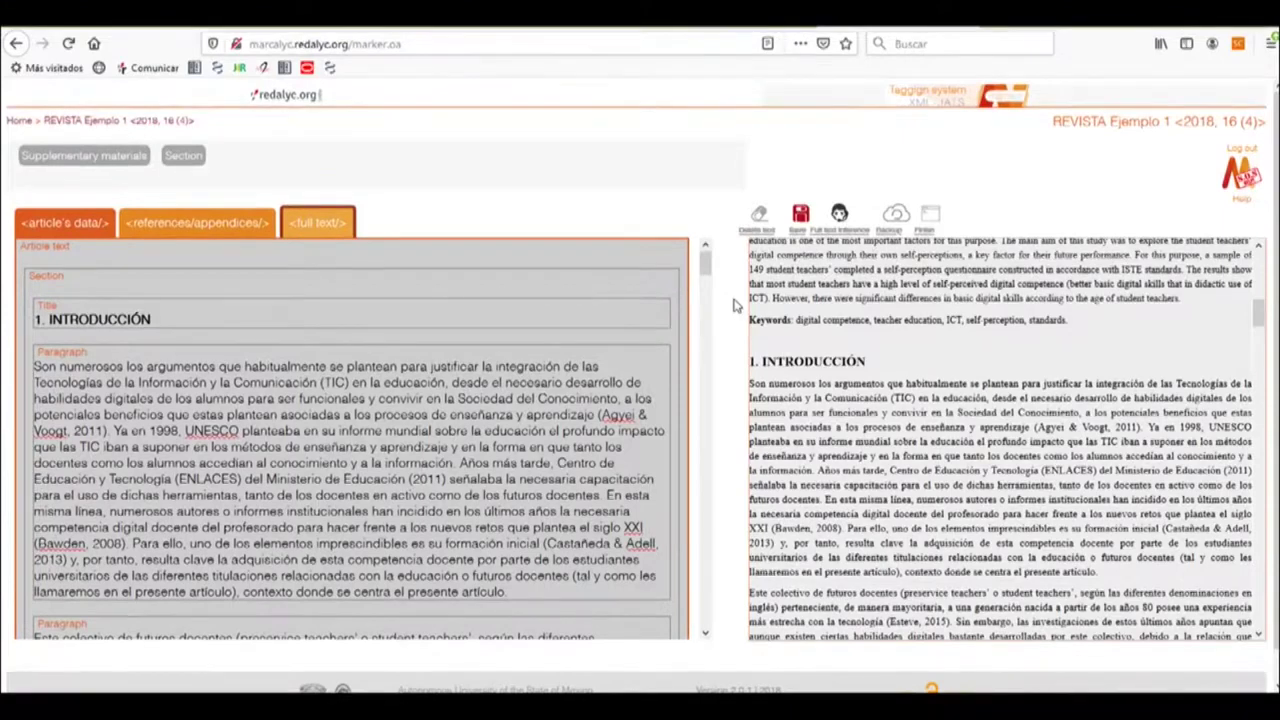
pyautogui.moveTo(265, 287)
pyautogui.click(265, 288)
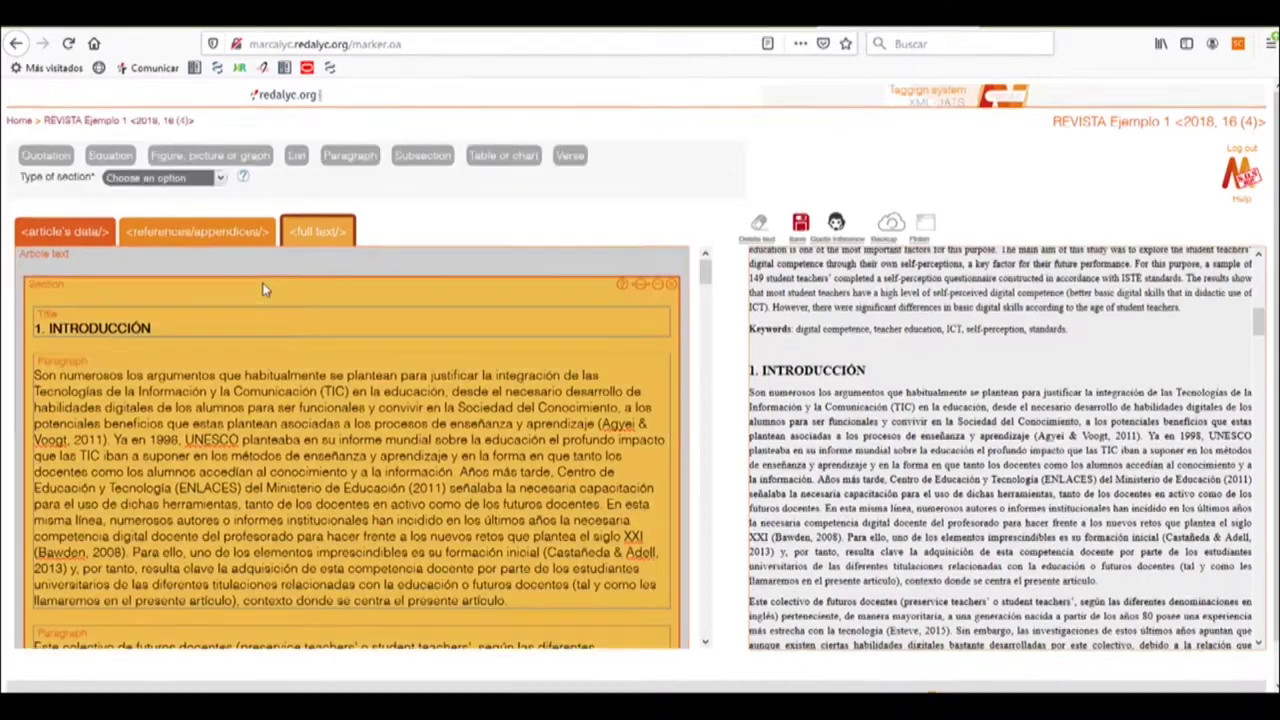
pyautogui.click(836, 224)
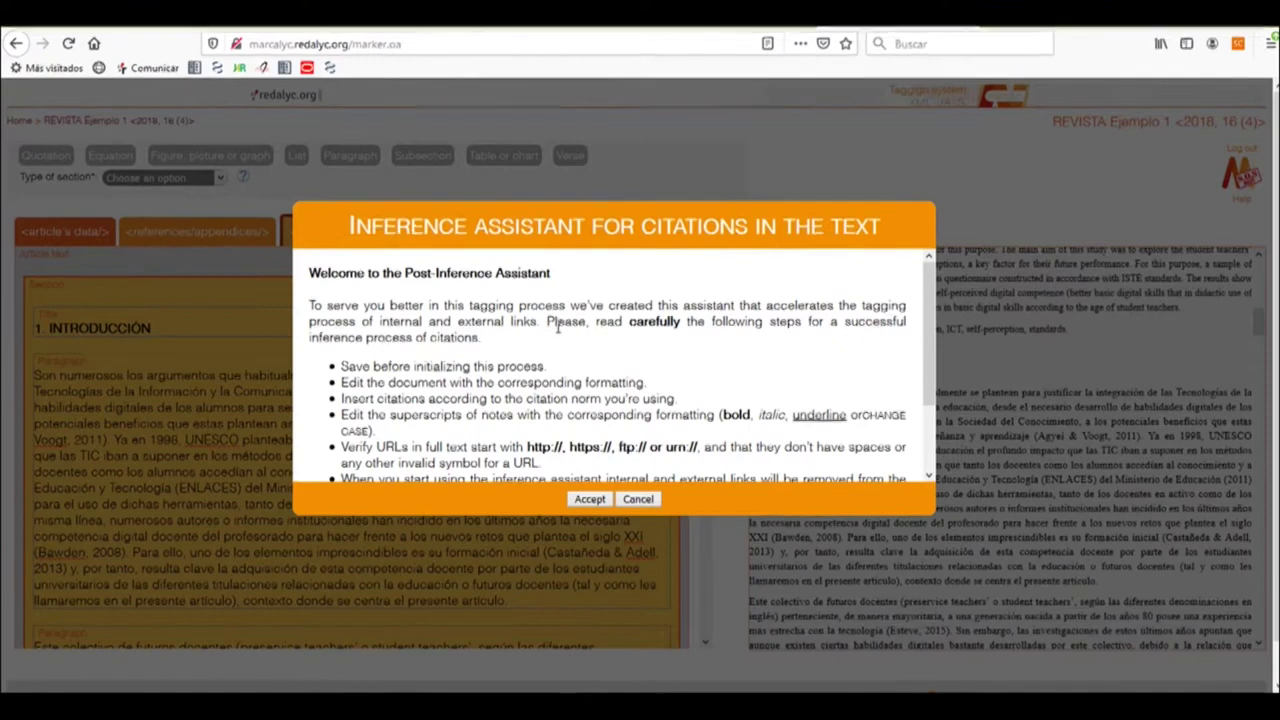
pyautogui.moveTo(930, 337); pyautogui.dragTo(922, 405)
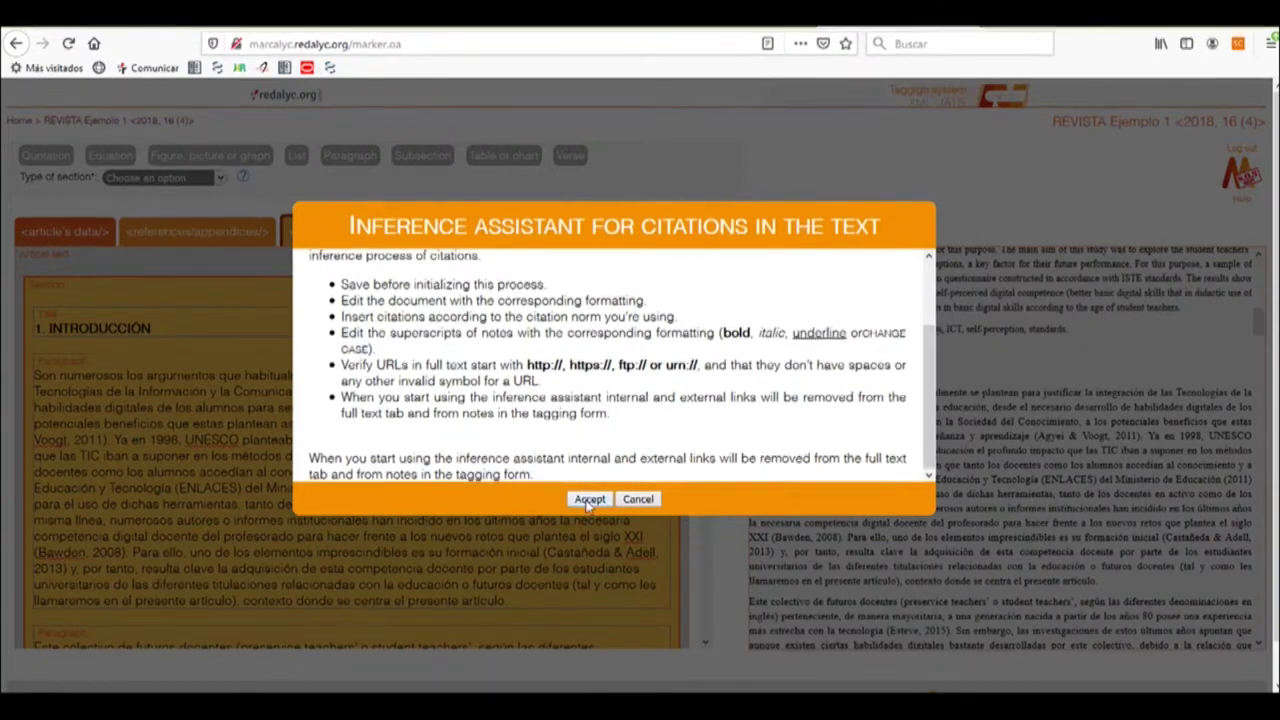
pyautogui.click(589, 500)
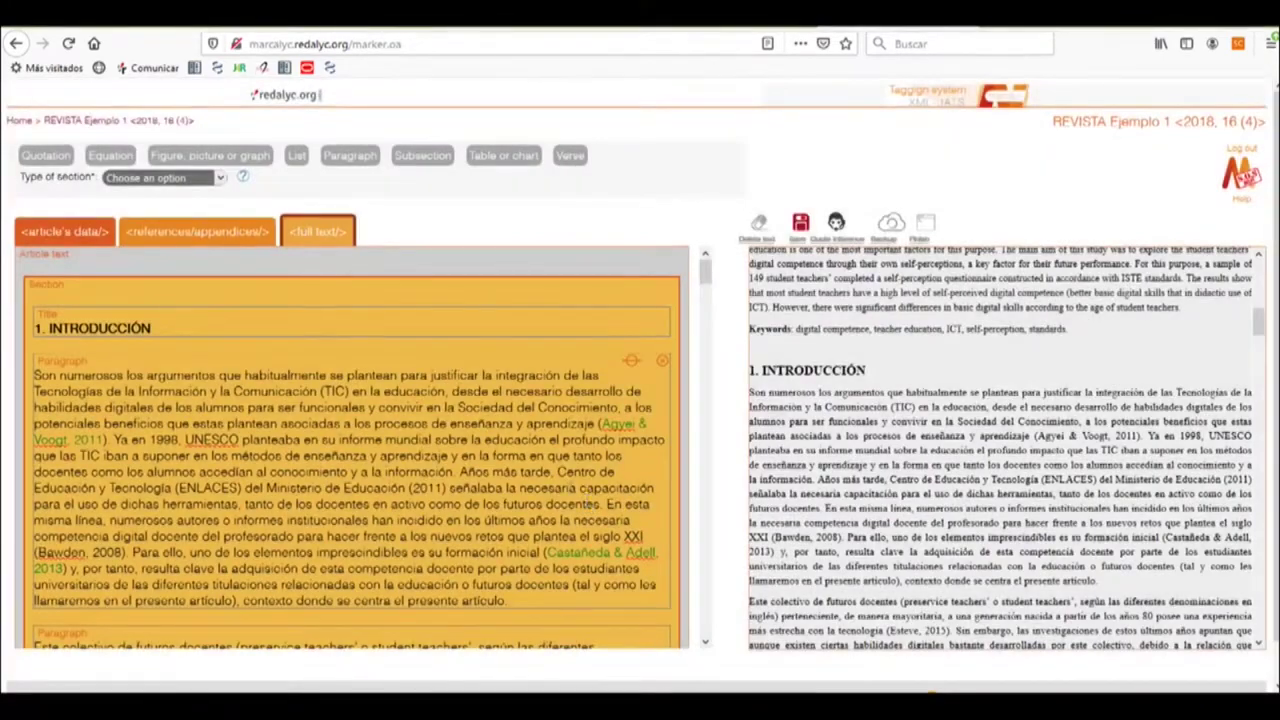
# - Link the citation "Centro de Educación y Tecnología (ENLACES) del Ministerio de Educación (2011)" in the first Introduction paragraph to its matching reference
pyautogui.scroll(-2, 620, 460)
pyautogui.moveTo(635, 330)
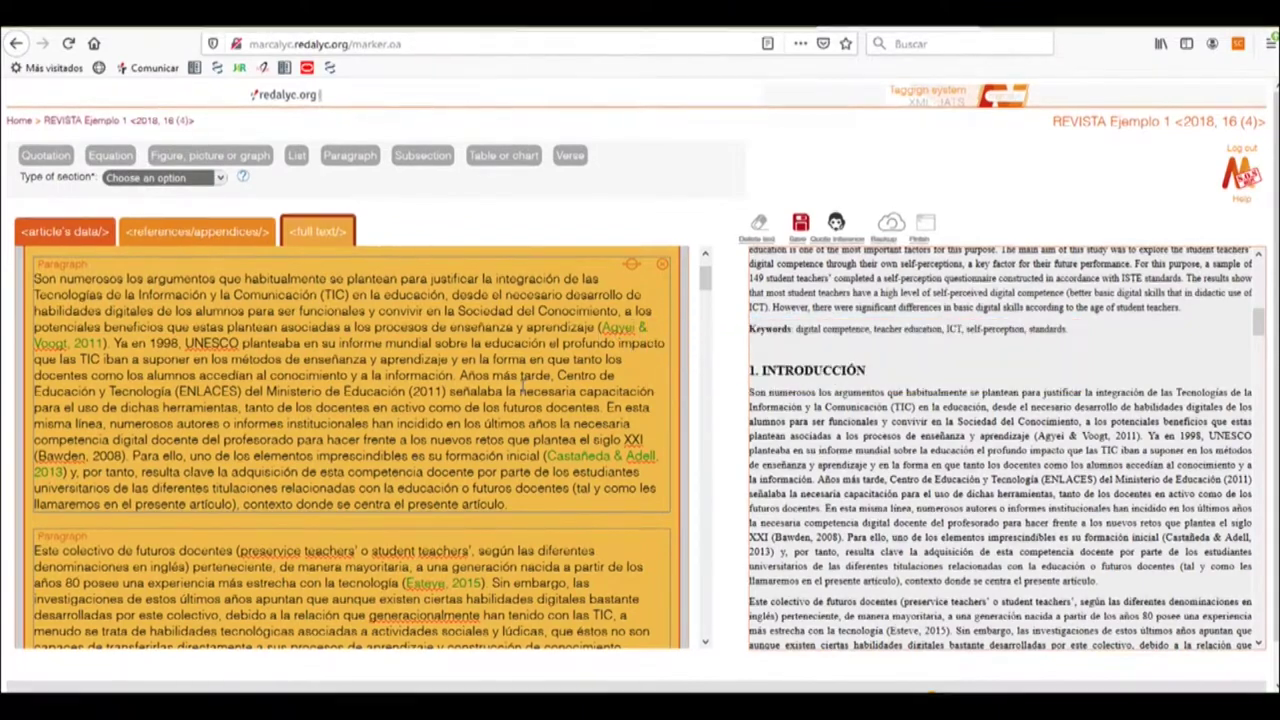
pyautogui.moveTo(438, 590)
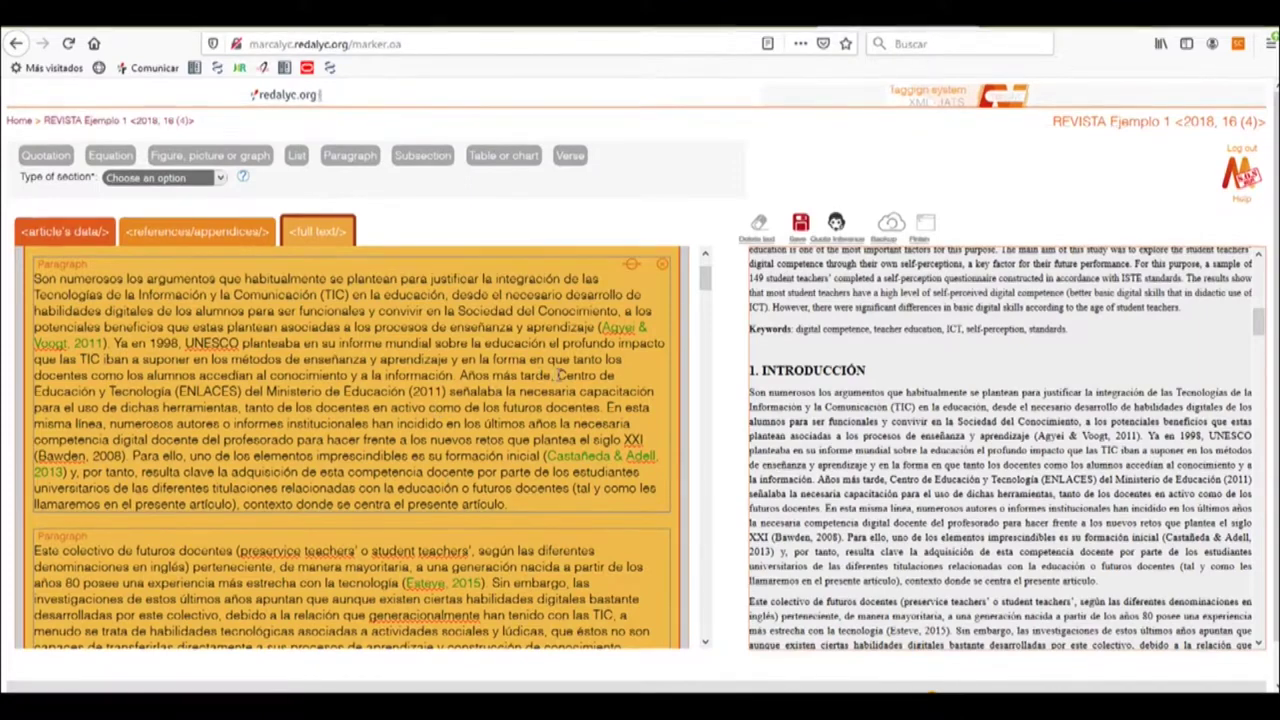
pyautogui.moveTo(557, 375); pyautogui.dragTo(447, 392)
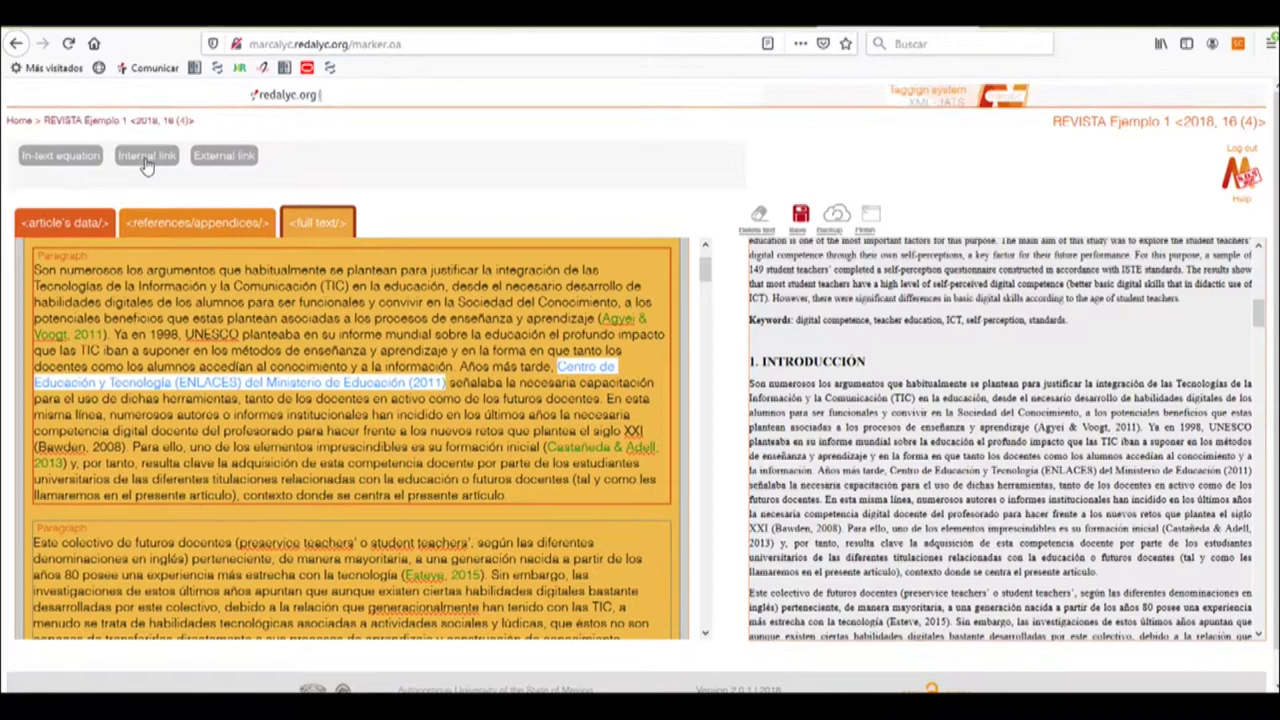
pyautogui.click(145, 160)
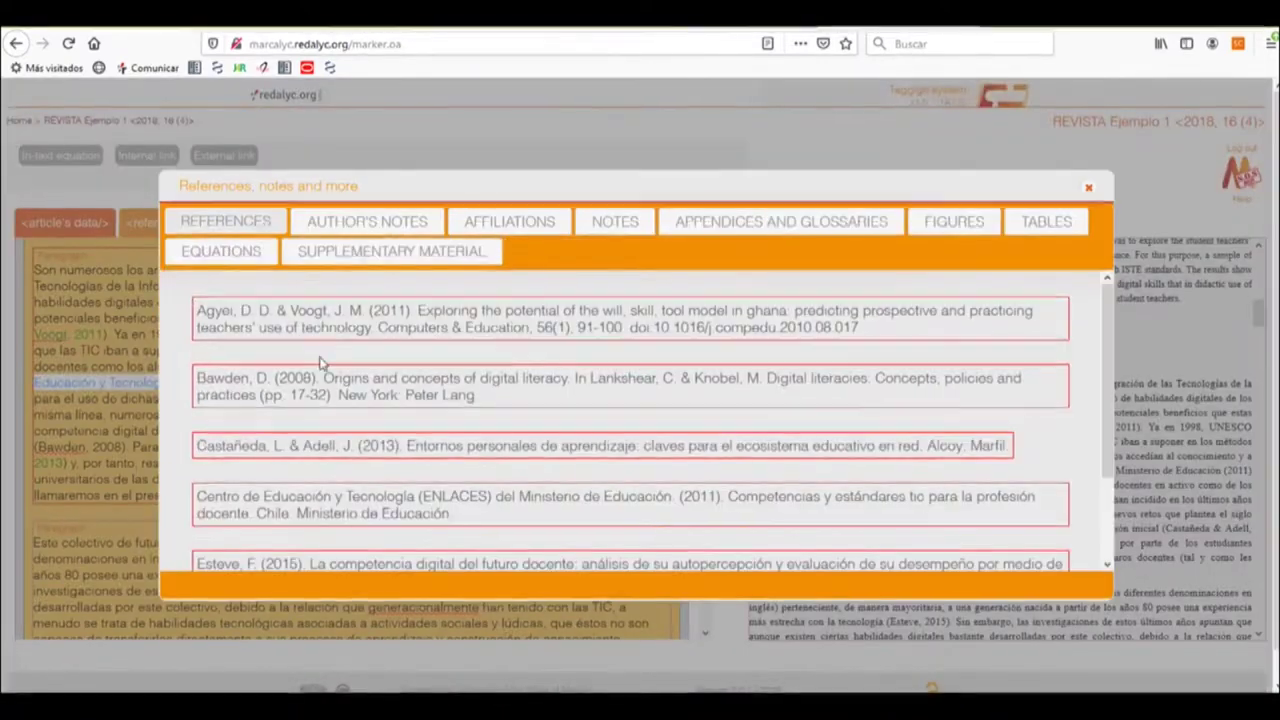
pyautogui.click(600, 512)
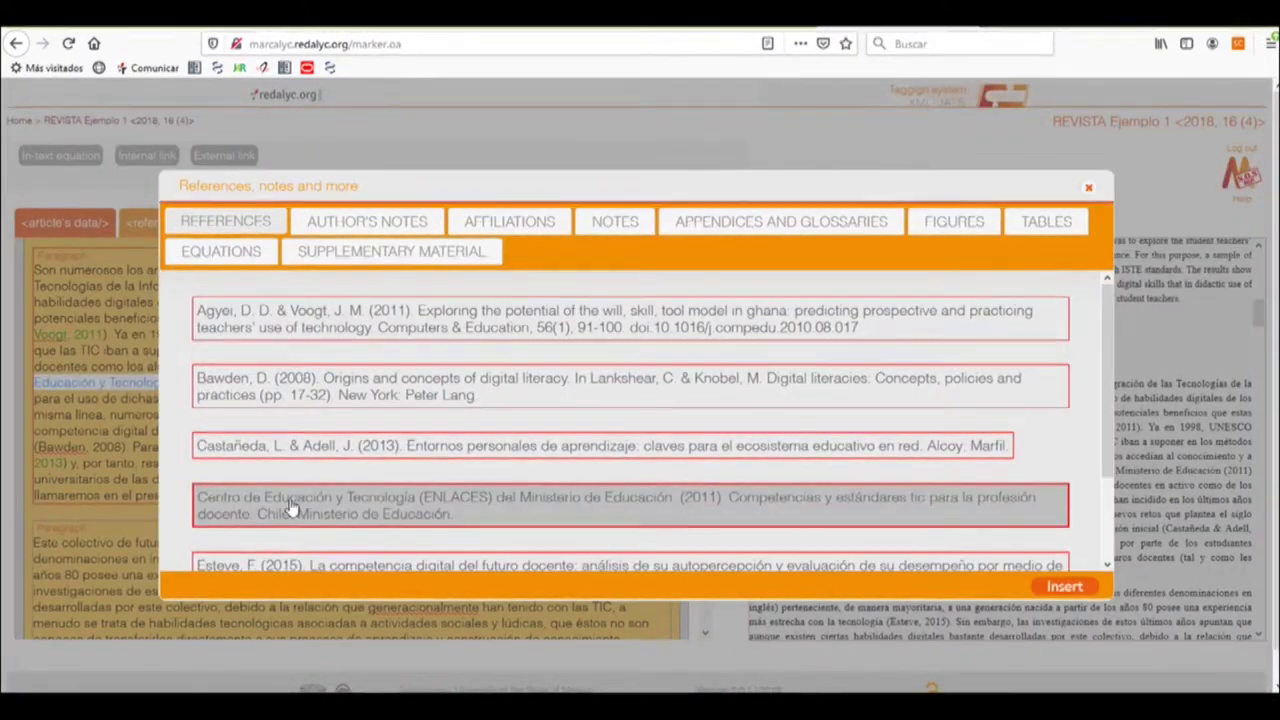
pyautogui.click(1062, 586)
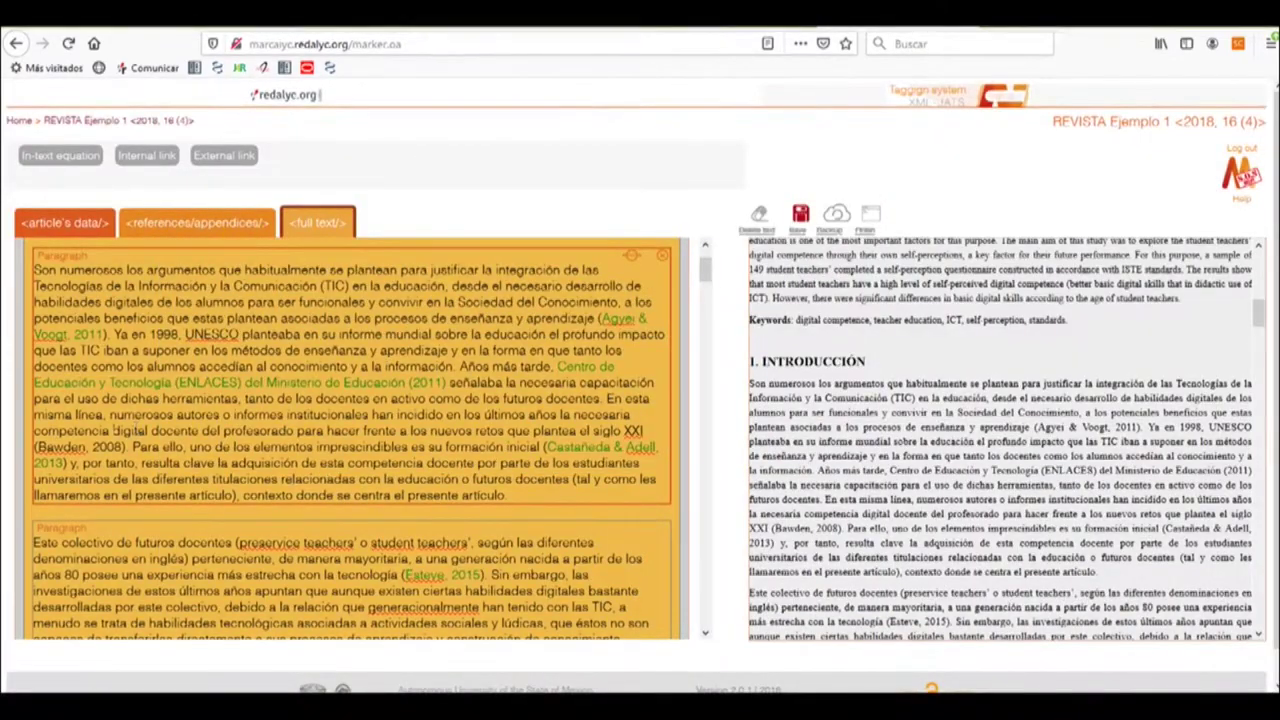
# - Add an internal link from the 2008 citation in the first Introduction paragraph to its matching reference
pyautogui.moveTo(38, 447); pyautogui.dragTo(125, 451)
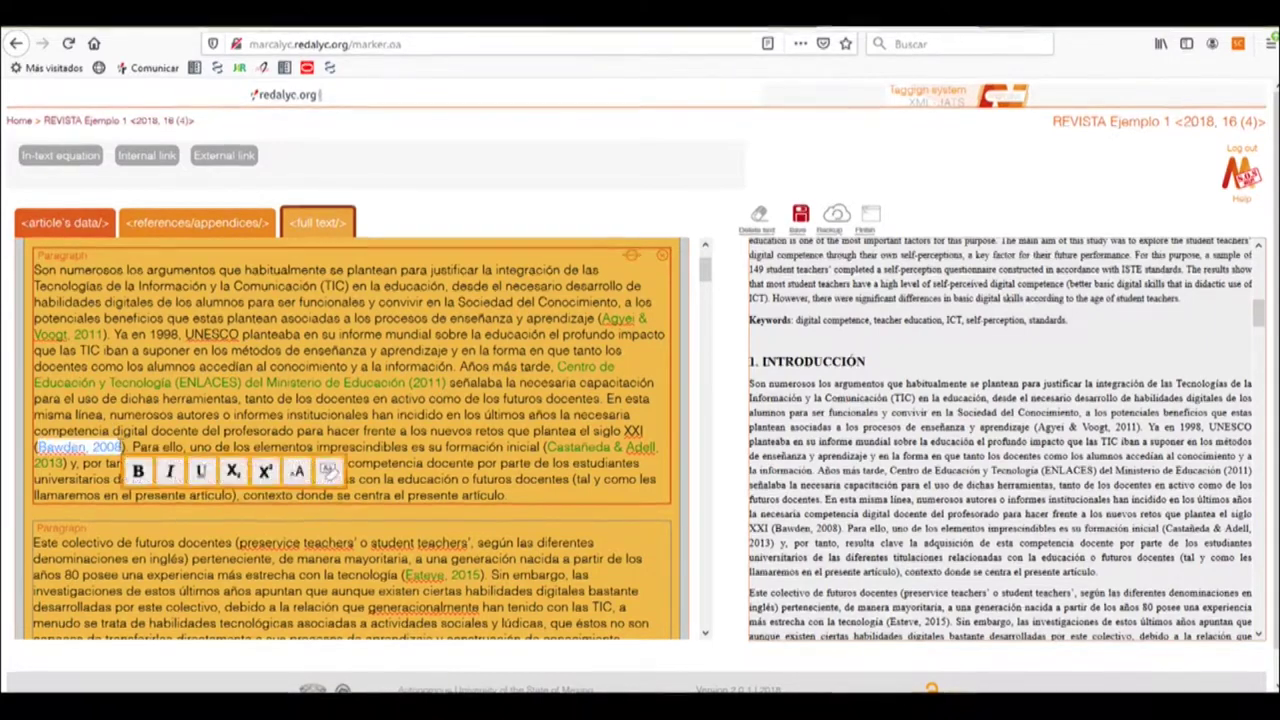
pyautogui.click(147, 158)
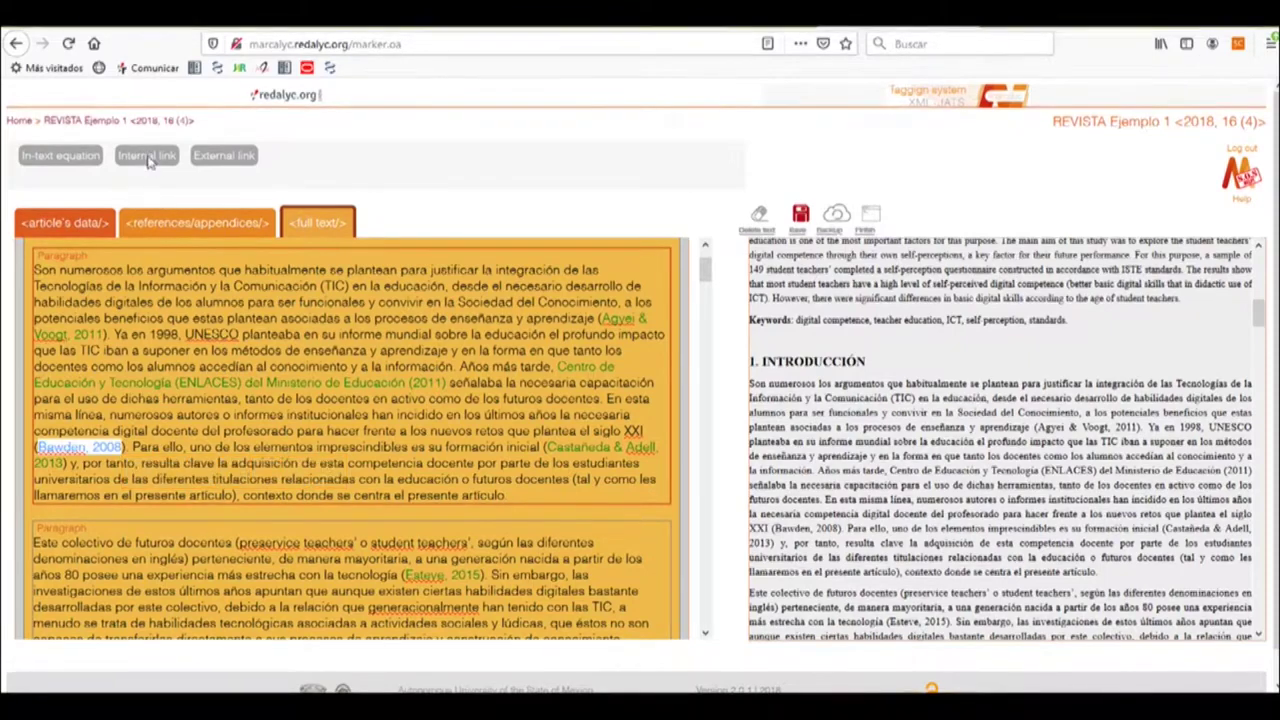
pyautogui.click(280, 392)
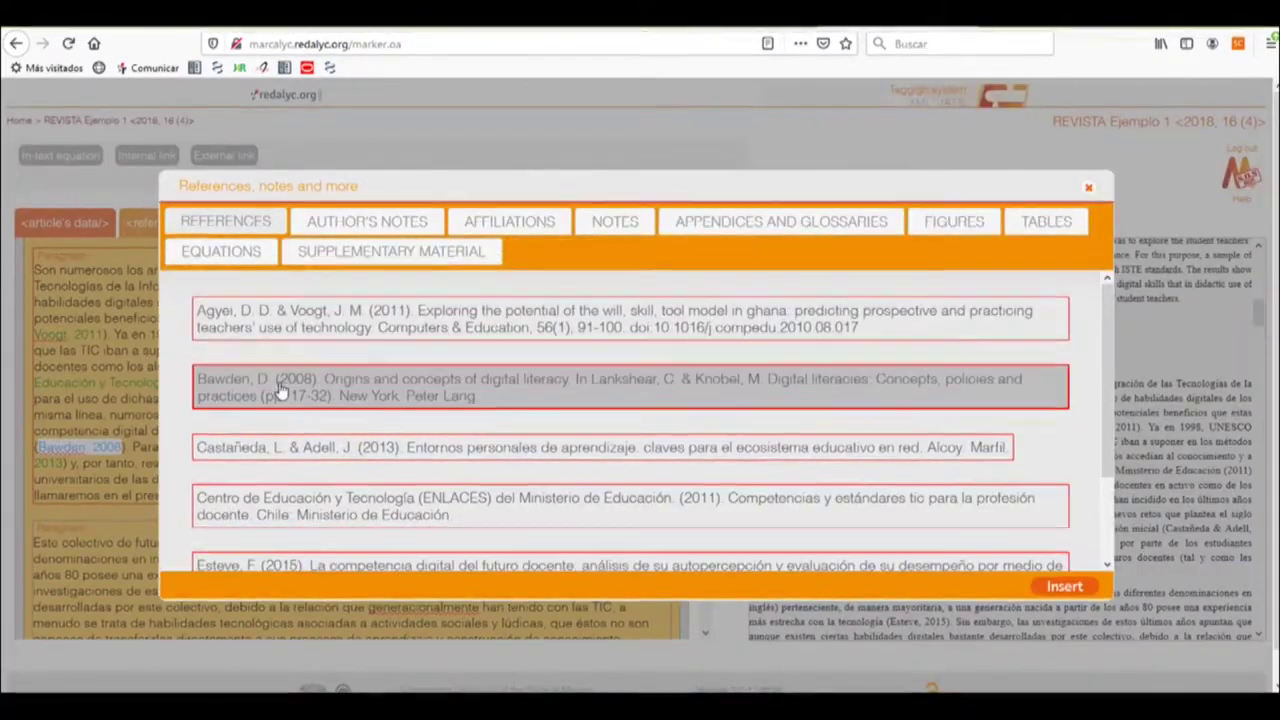
pyautogui.click(1064, 586)
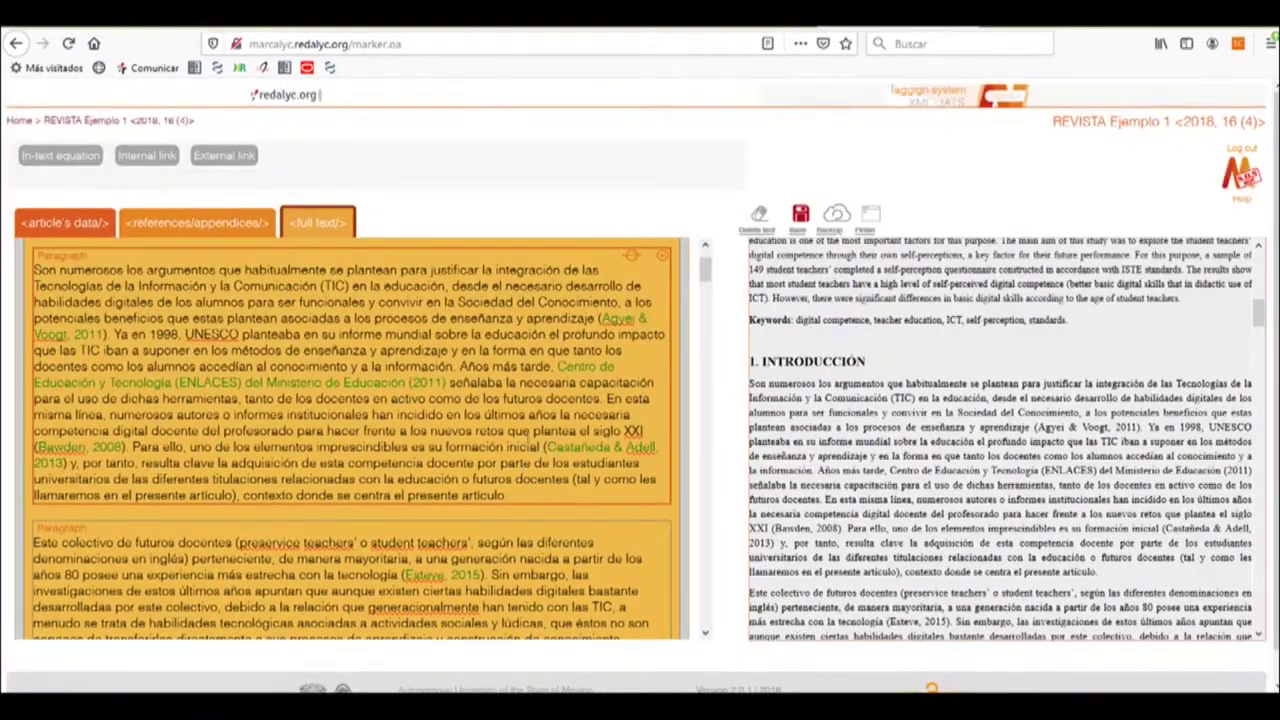
# - Clear the text "Ec. 1" from its paragraph in the section "2. LA COMPETENCIA DIGITAL DOCENTE"
pyautogui.scroll(-5, 700, 439)
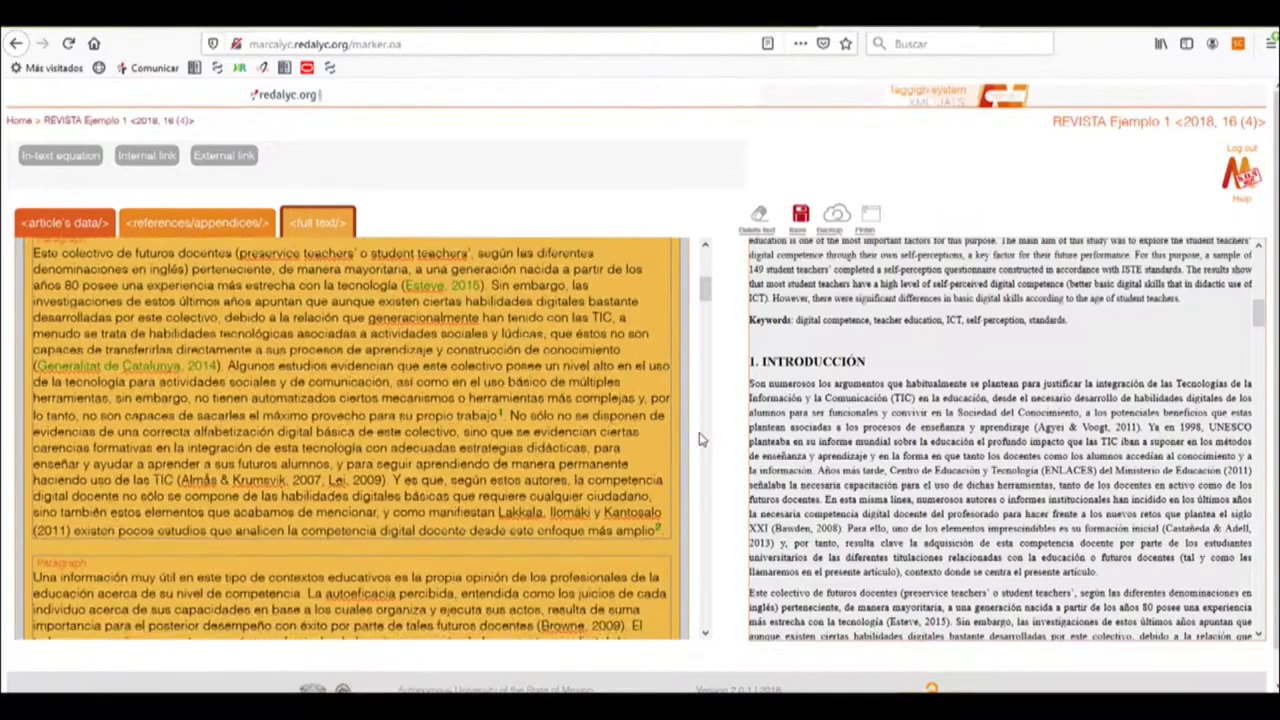
pyautogui.scroll(-5, 935, 440)
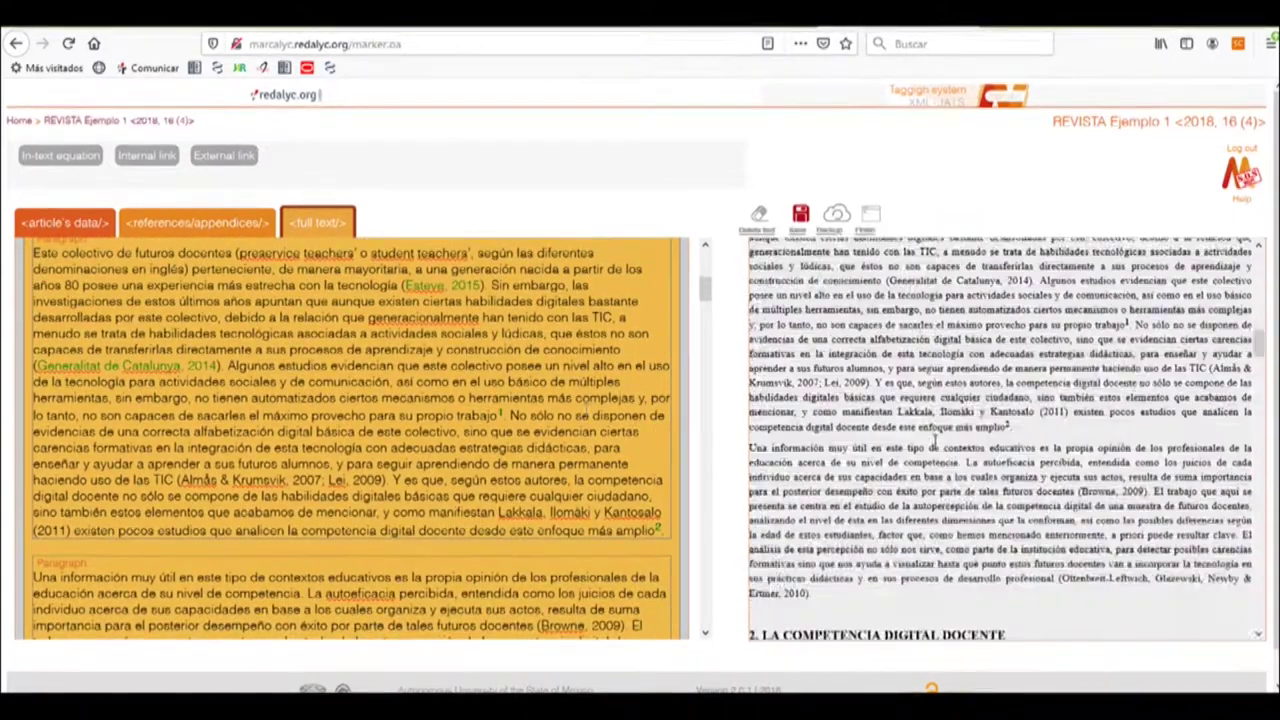
pyautogui.scroll(-1, 660, 432)
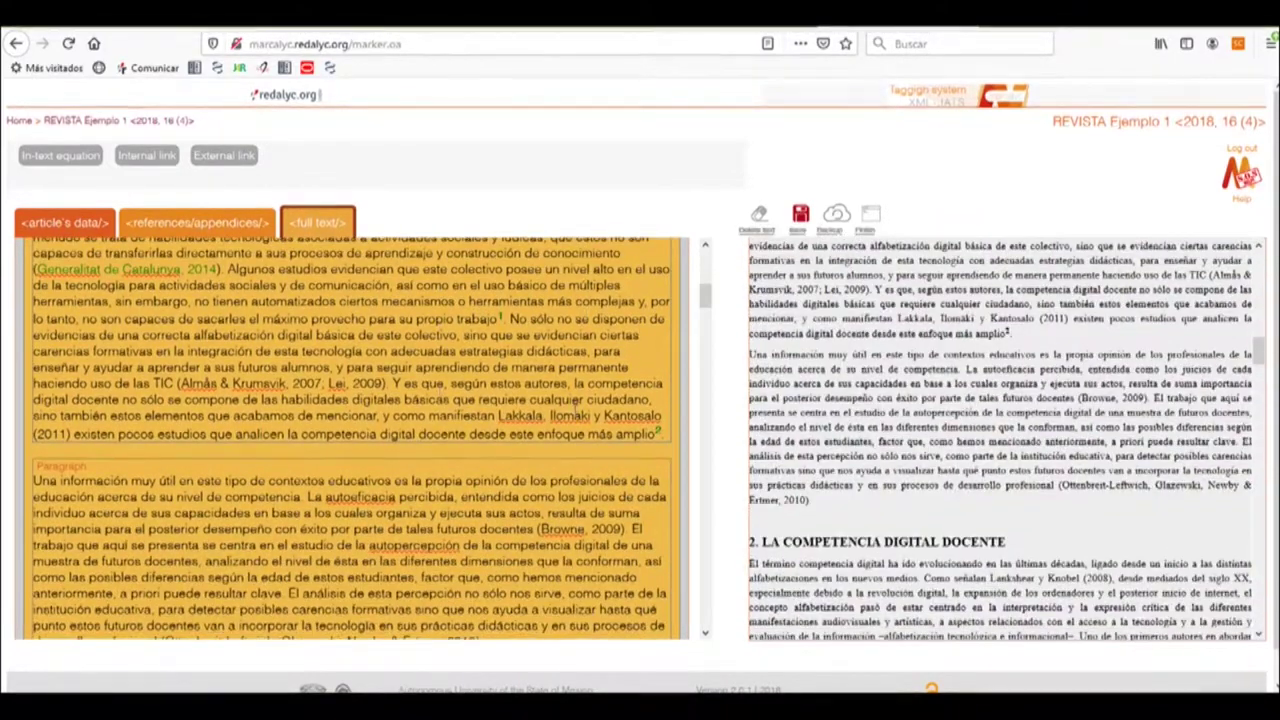
pyautogui.moveTo(660, 438)
pyautogui.scroll(-3, 520, 412)
pyautogui.scroll(-3, 838, 413)
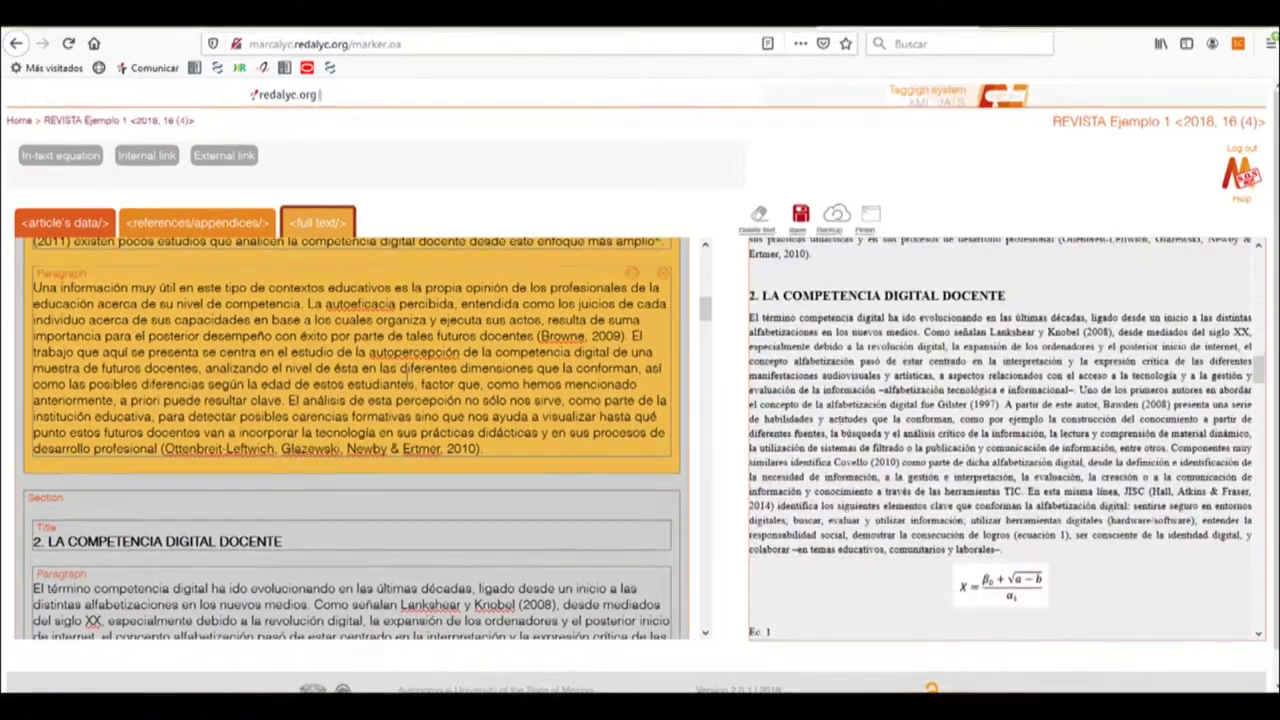
pyautogui.scroll(-4, 404, 368)
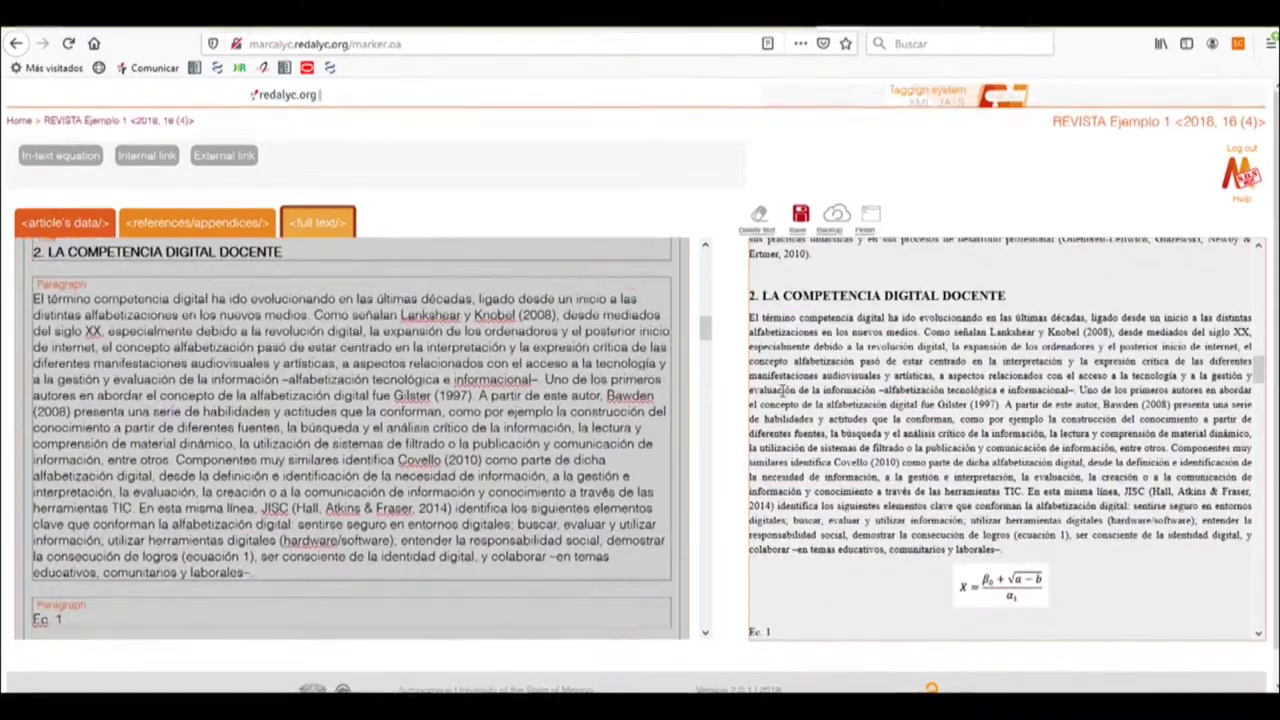
pyautogui.scroll(-1, 790, 394)
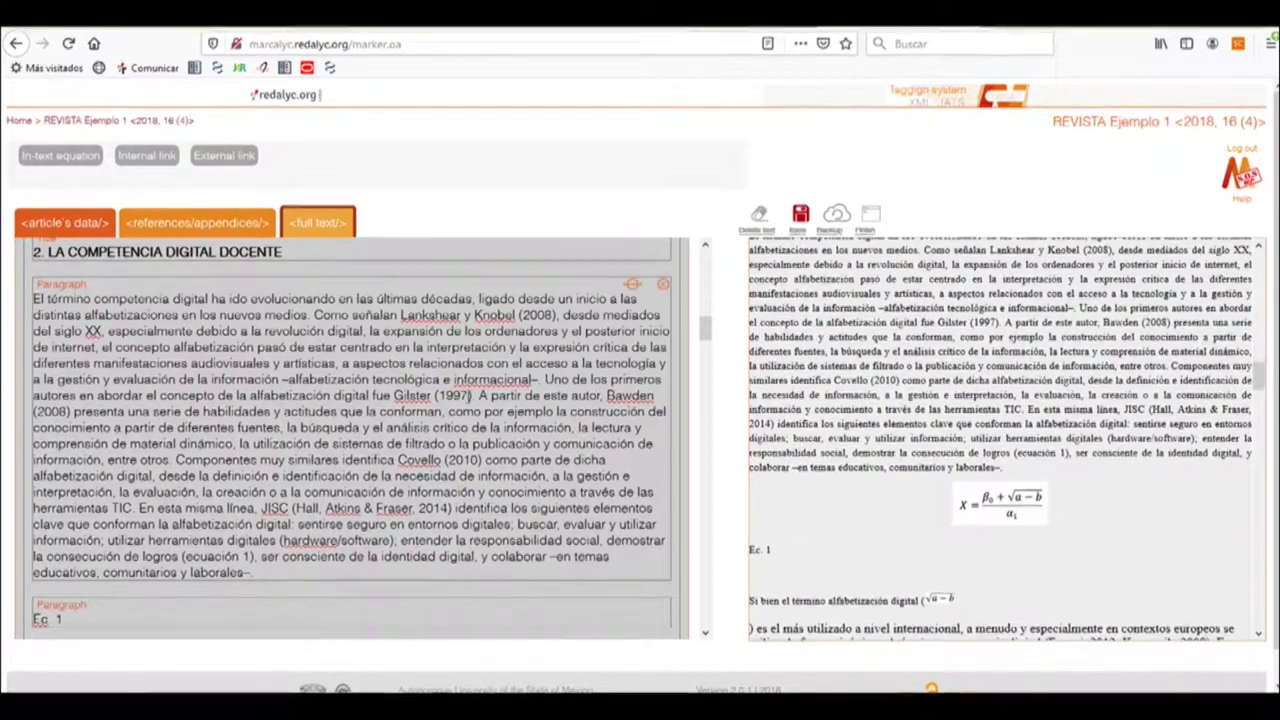
pyautogui.scroll(-2, 480, 418)
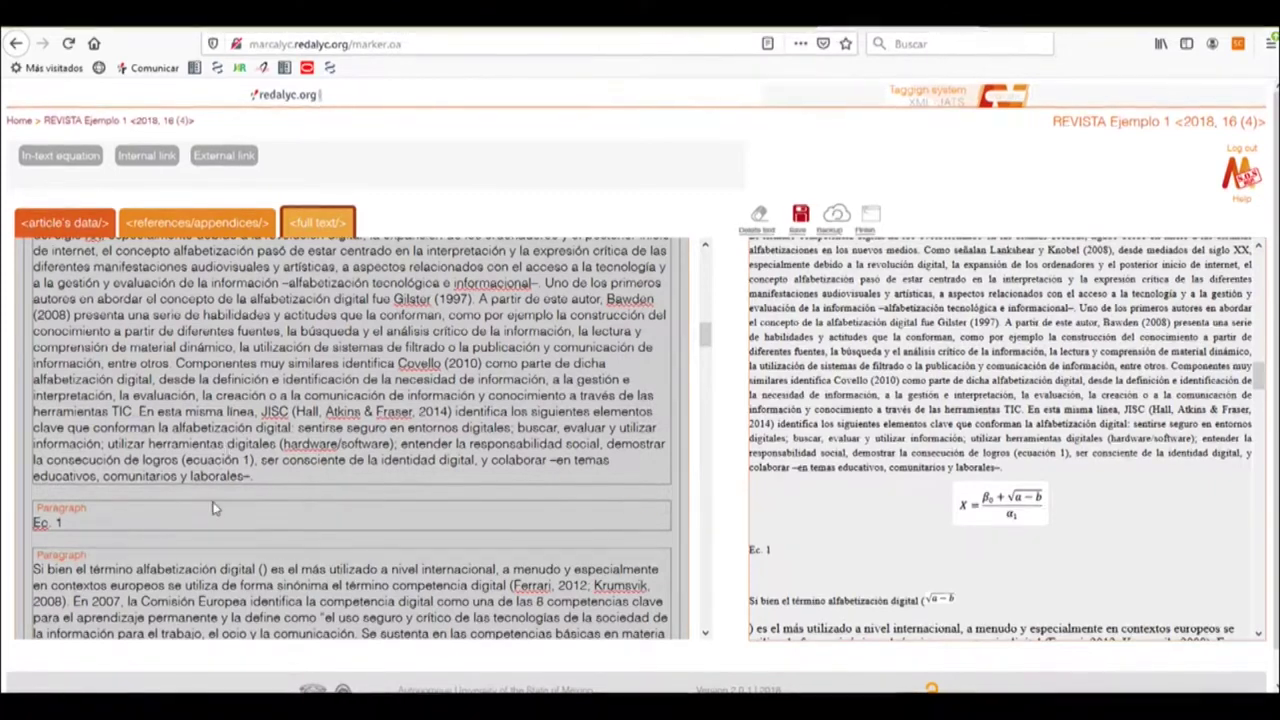
pyautogui.scroll(-2, 213, 509)
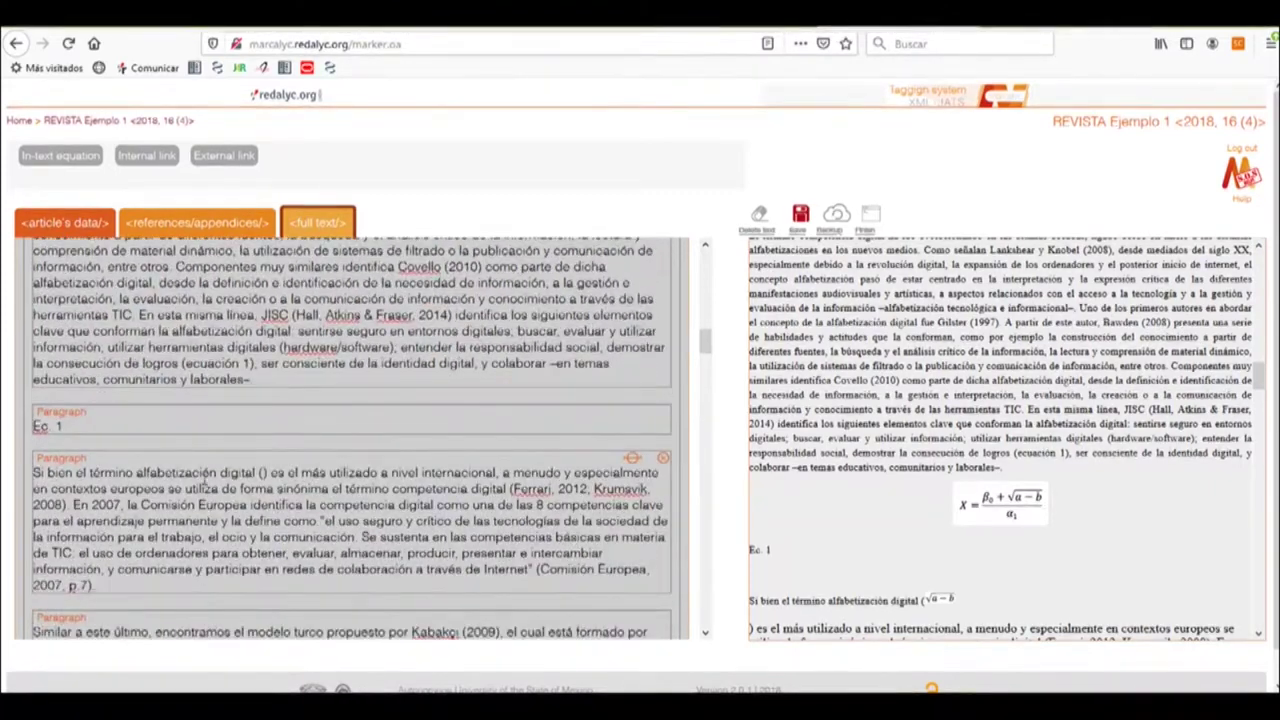
pyautogui.click(244, 421)
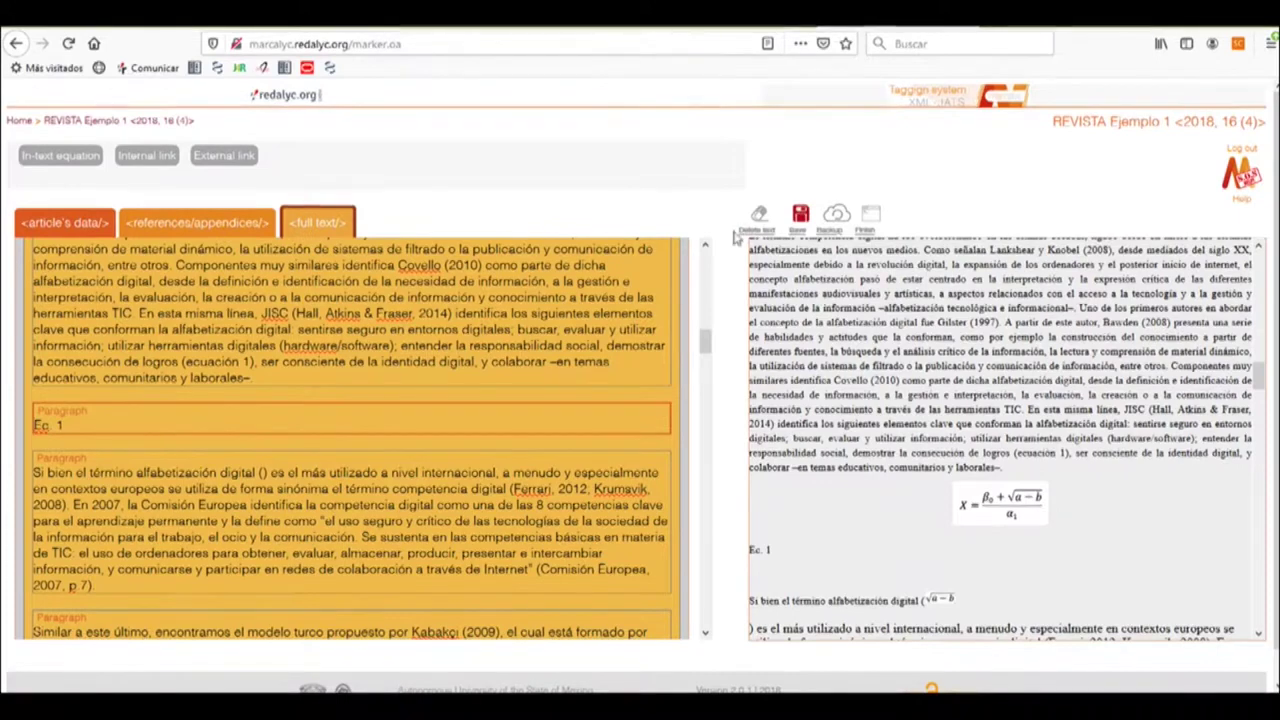
pyautogui.click(760, 216)
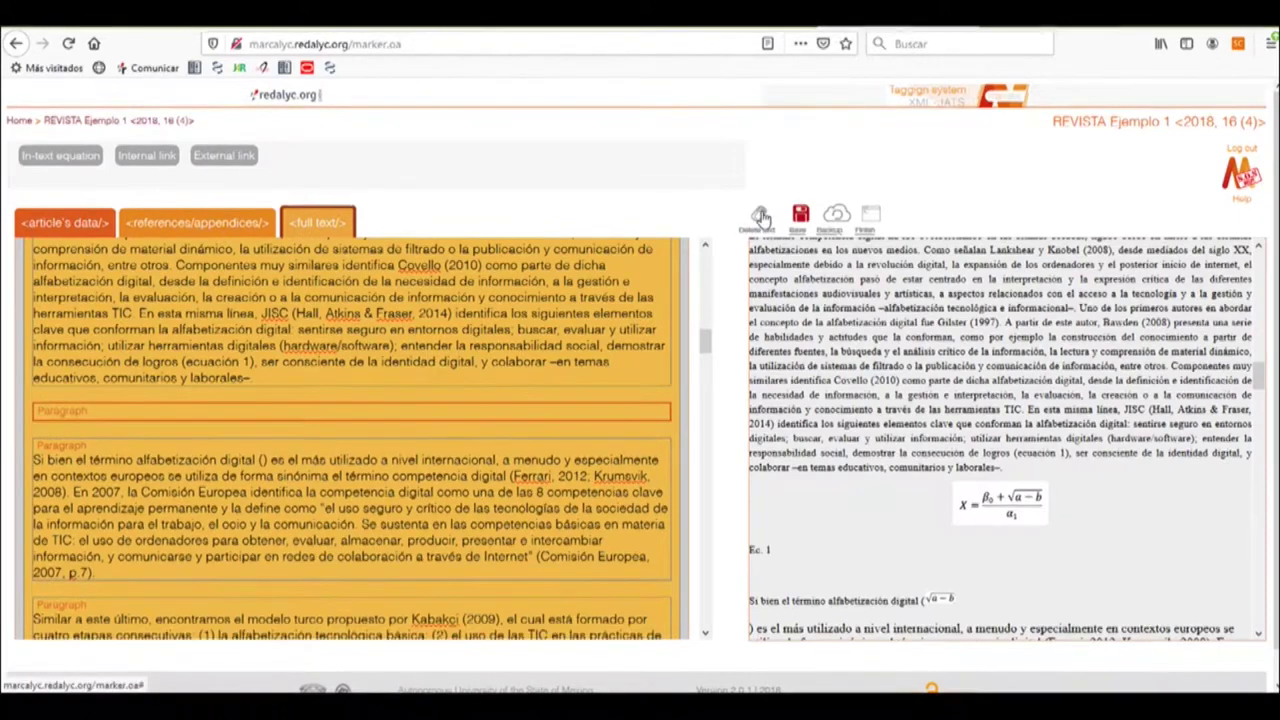
# - Add an equation element to the emptied paragraph, fill its identifier with "Ec. 1" and remove its inner Equation field
pyautogui.click(167, 416)
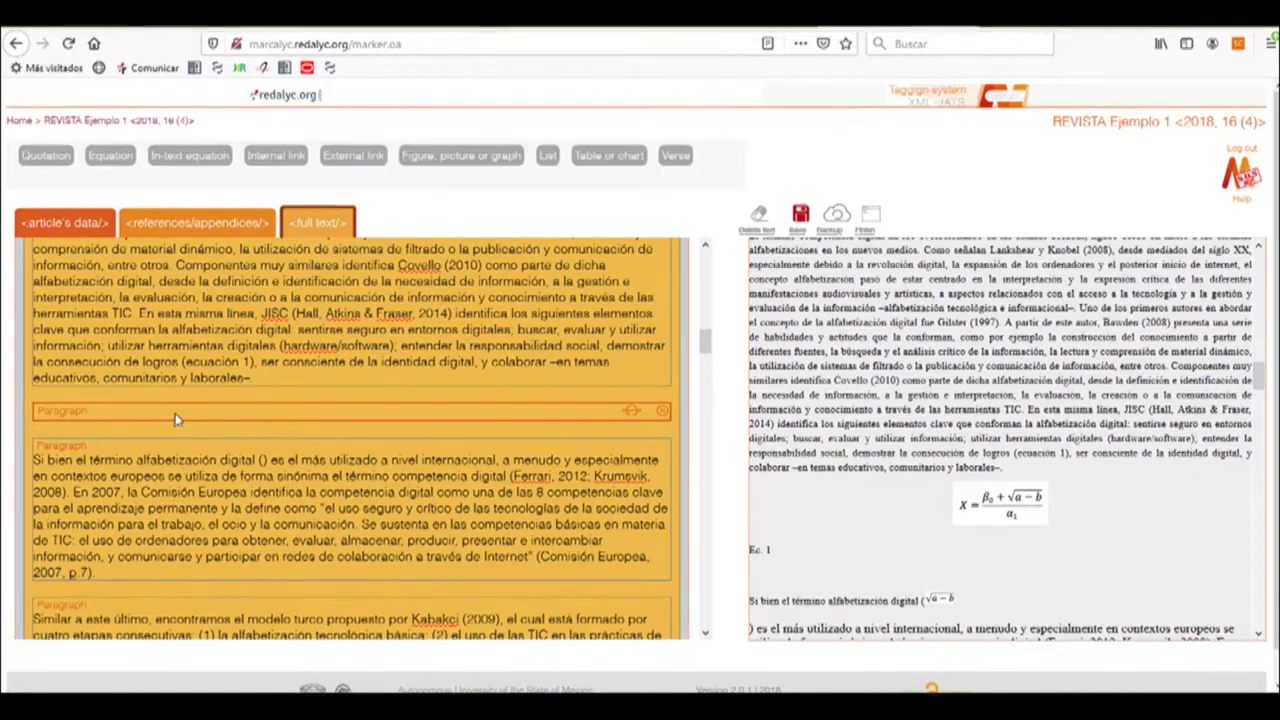
pyautogui.click(104, 156)
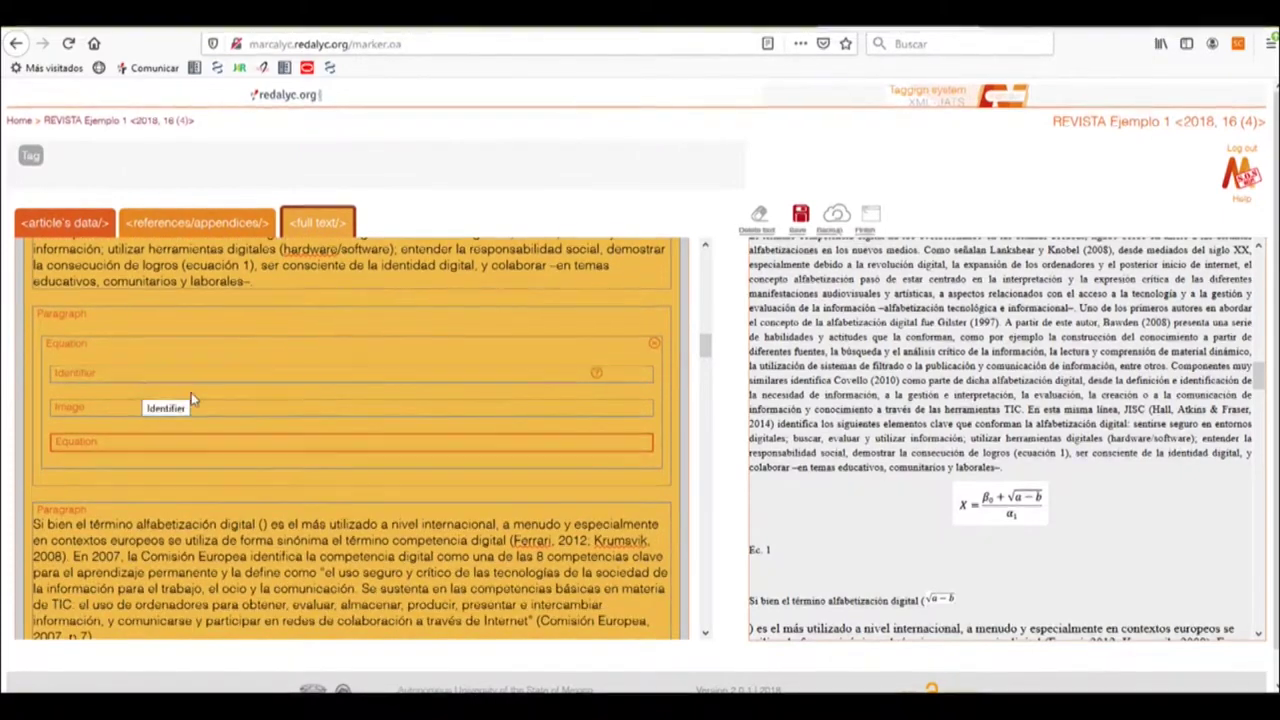
pyautogui.click(338, 376)
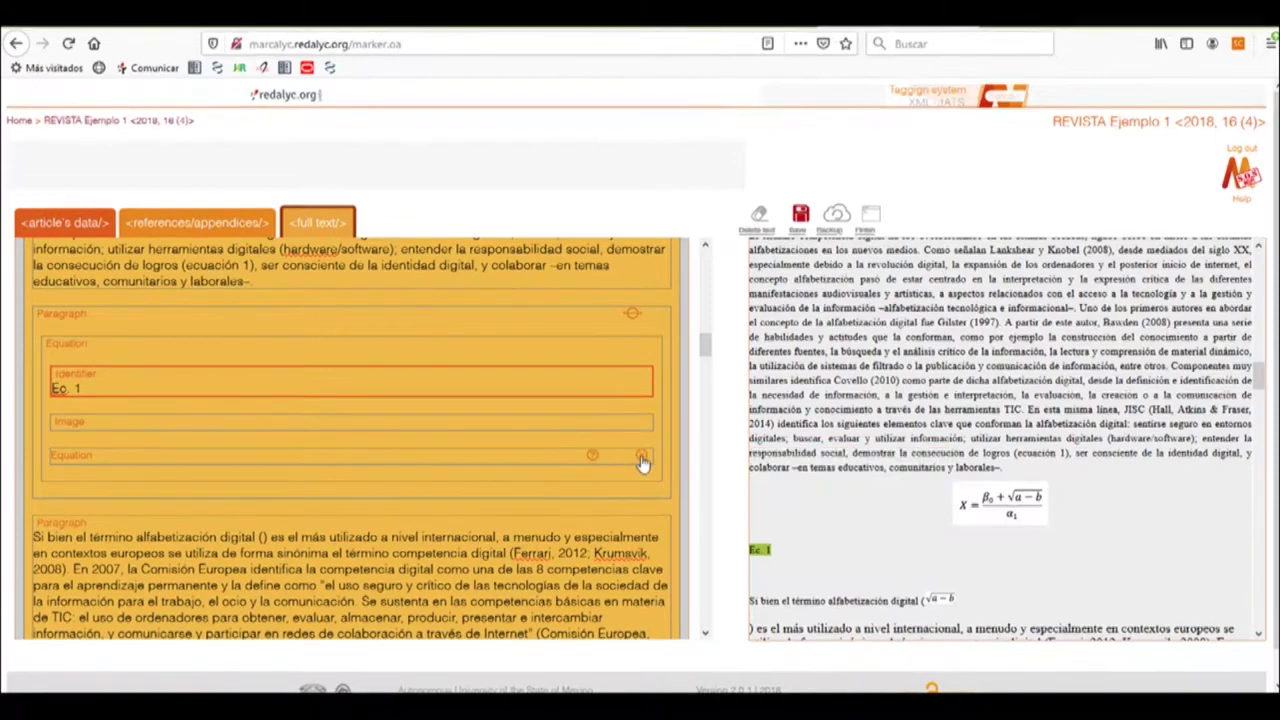
pyautogui.click(641, 458)
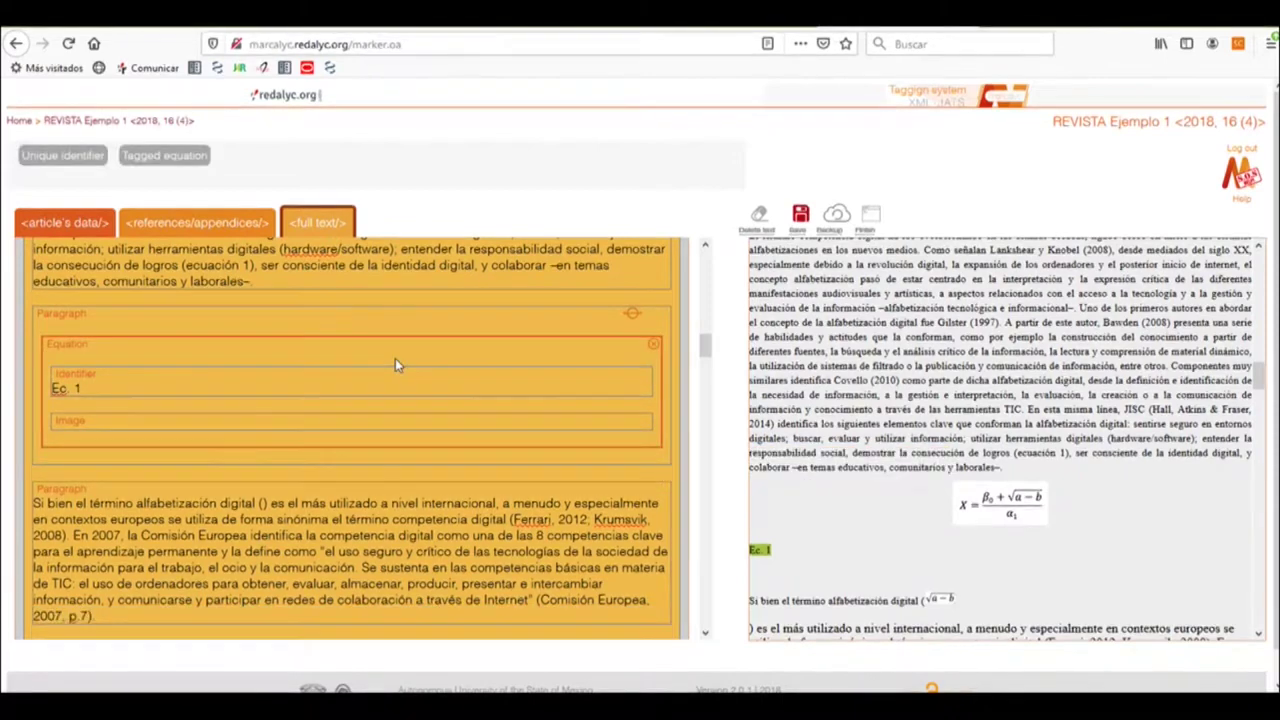
# - Upload the image Ecu01.png from the Article 01 folder to the gallery for the Image field of equation "Ec. 1"
pyautogui.click(119, 422)
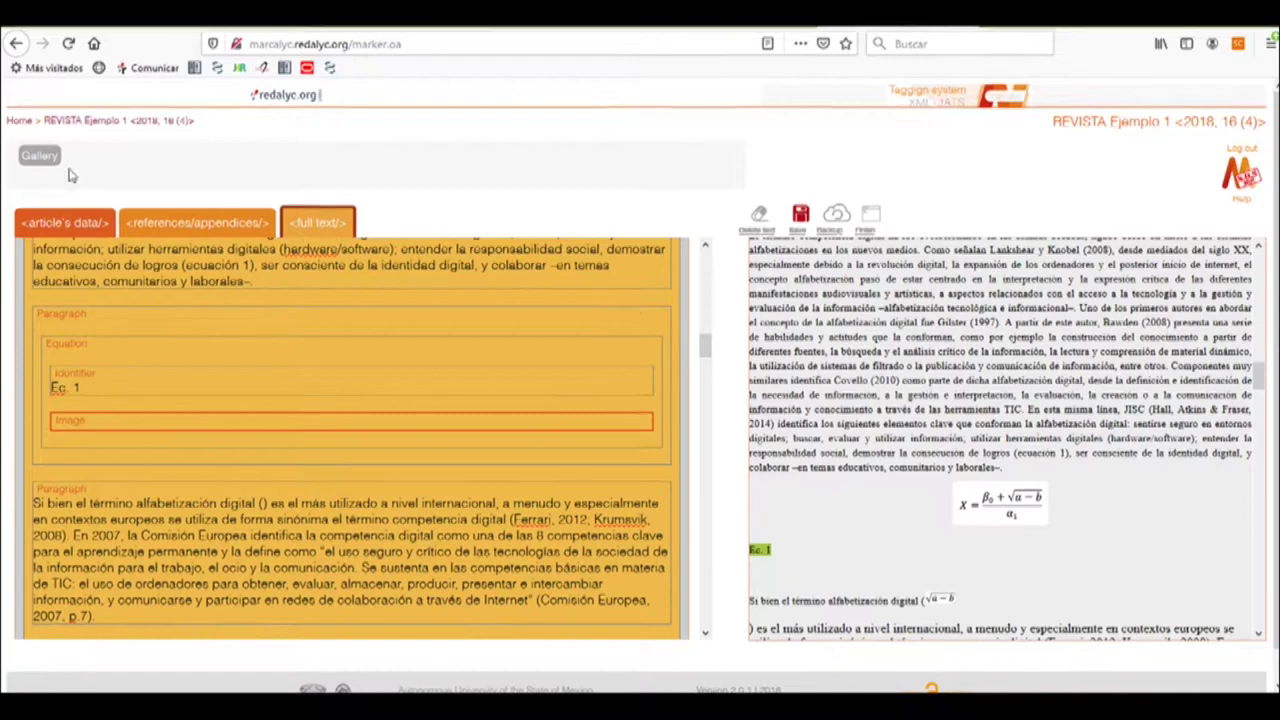
pyautogui.click(40, 157)
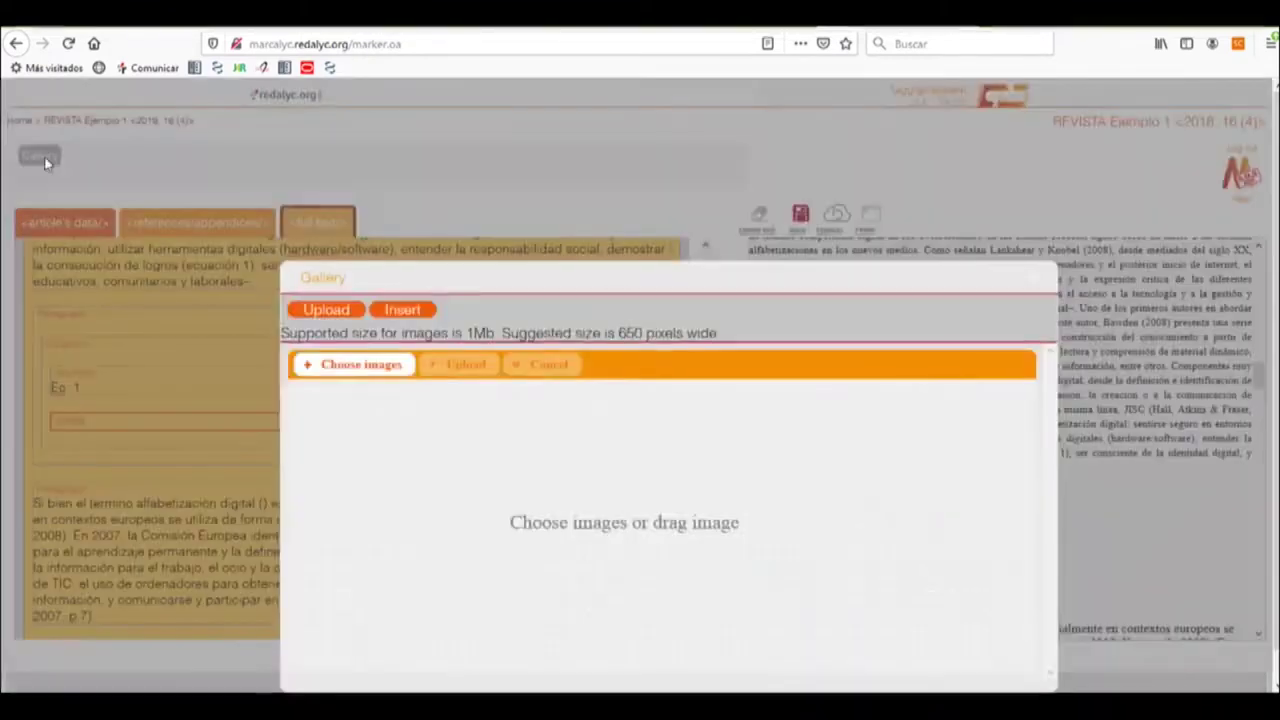
pyautogui.click(360, 366)
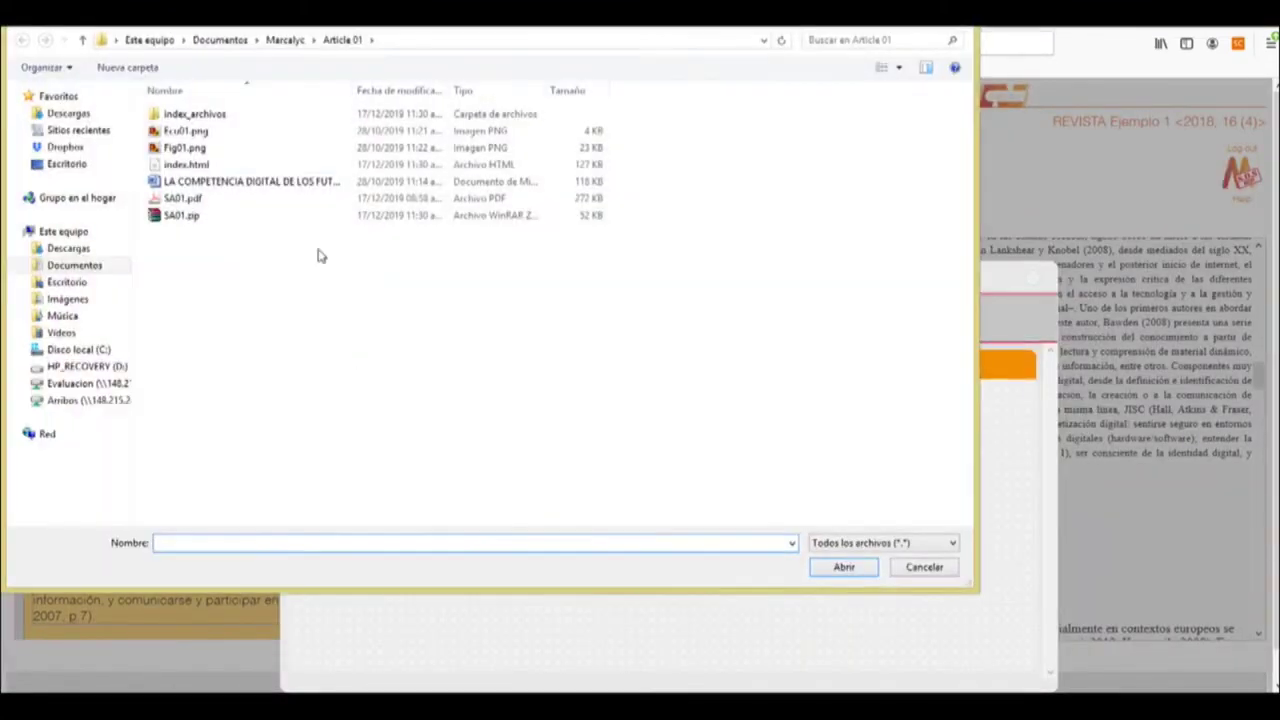
pyautogui.doubleClick(205, 134)
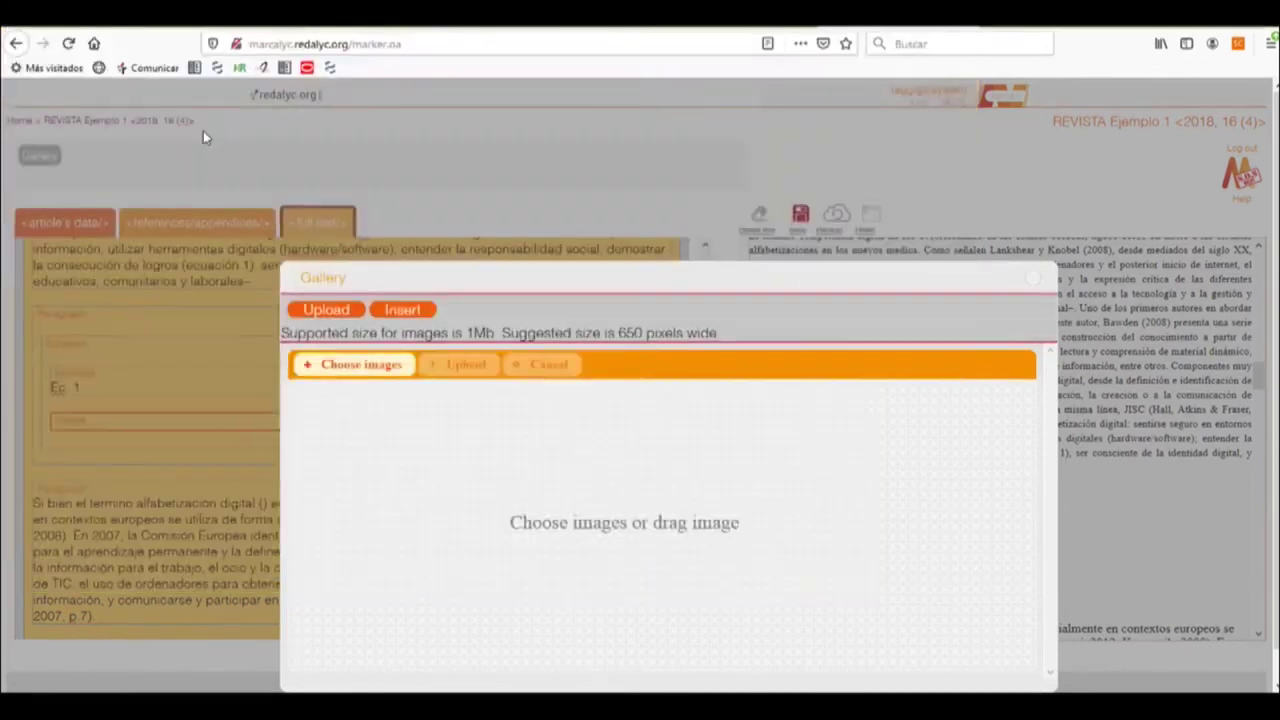
pyautogui.click(458, 366)
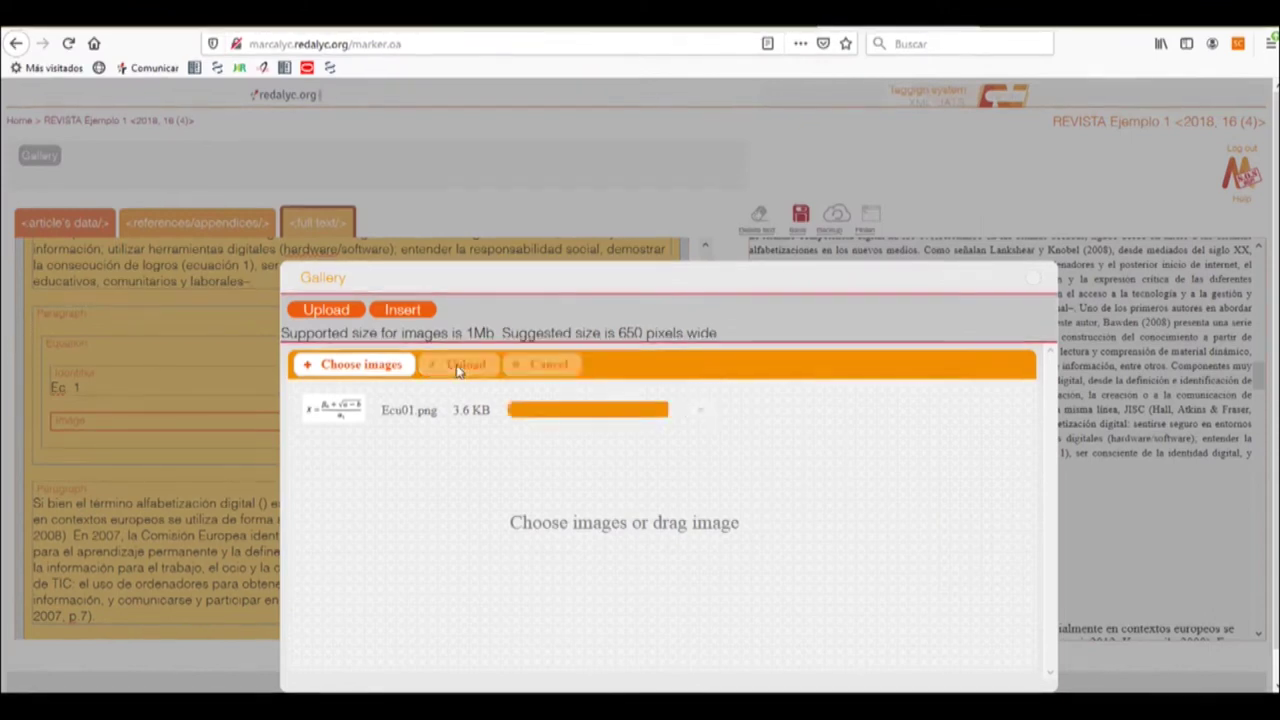
# - Insert the uploaded equation picture from the gallery into the Image field of equation "Ec. 1"
pyautogui.click(403, 310)
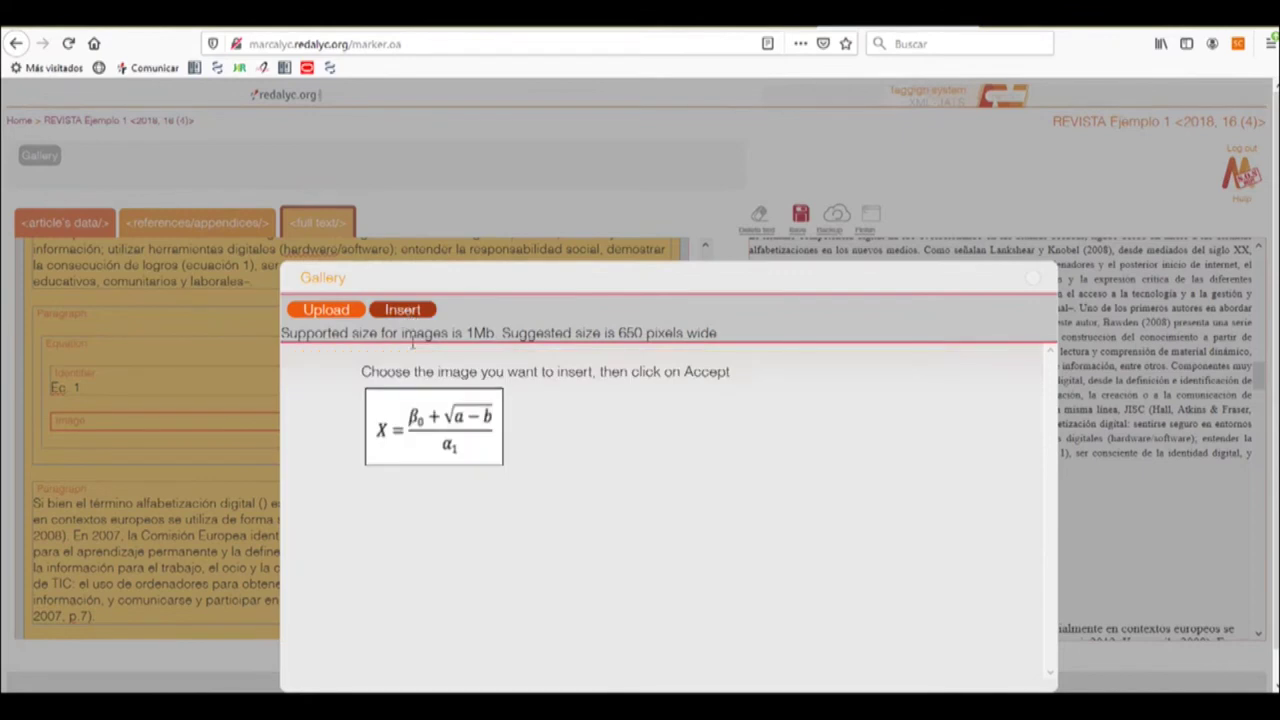
pyautogui.click(440, 428)
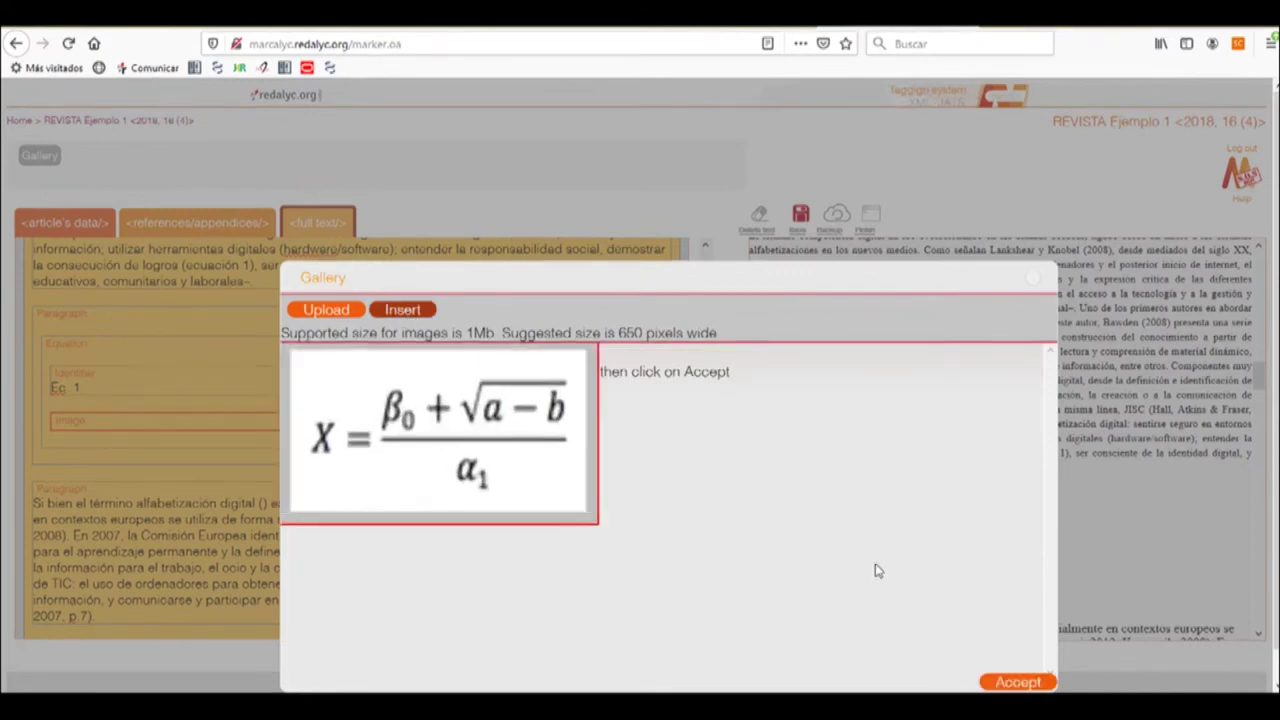
pyautogui.click(1018, 683)
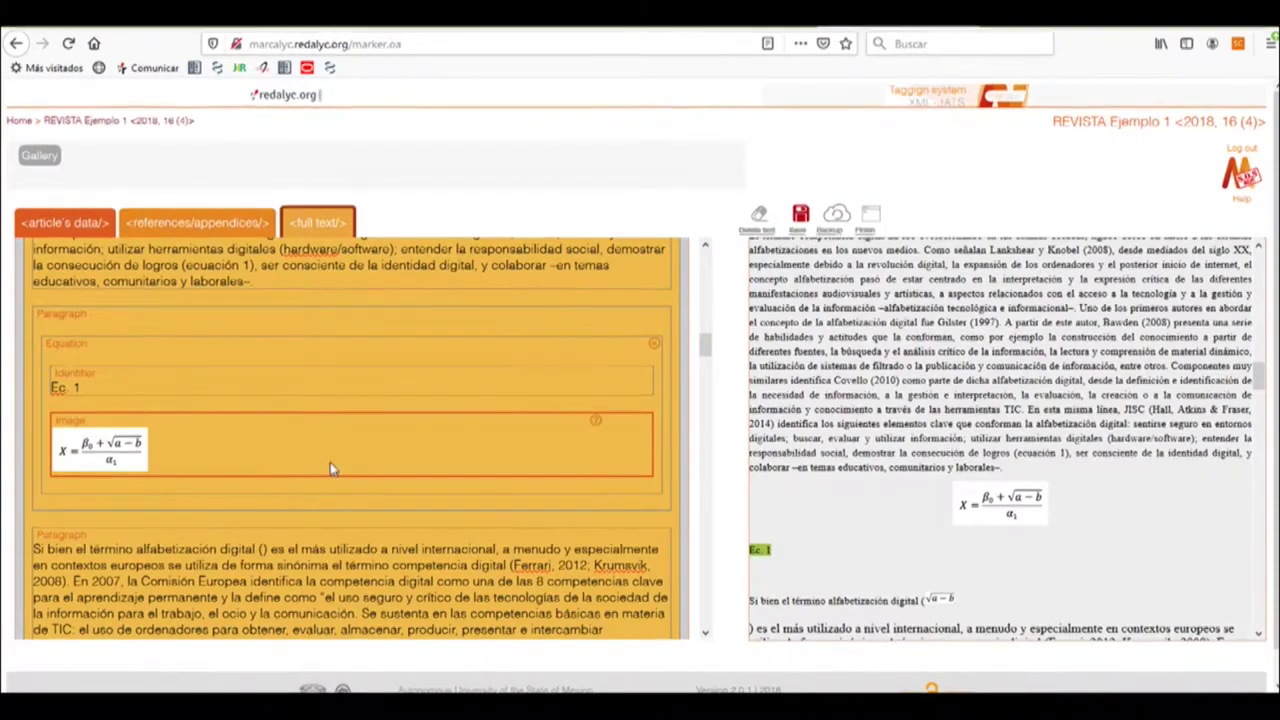
# - Add an internal link from the mention "ecuación 1" in the paragraph above the equation to the tagged equation
pyautogui.scroll(2, 330, 469)
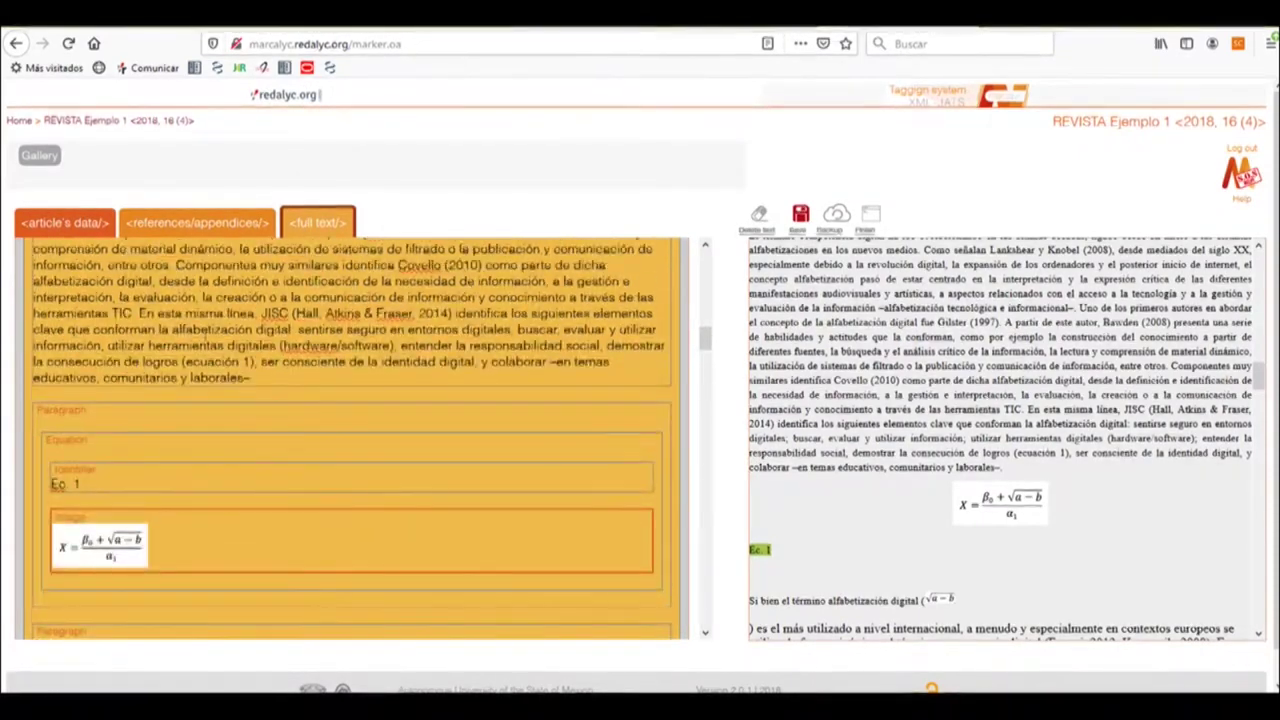
pyautogui.moveTo(185, 362); pyautogui.dragTo(252, 364)
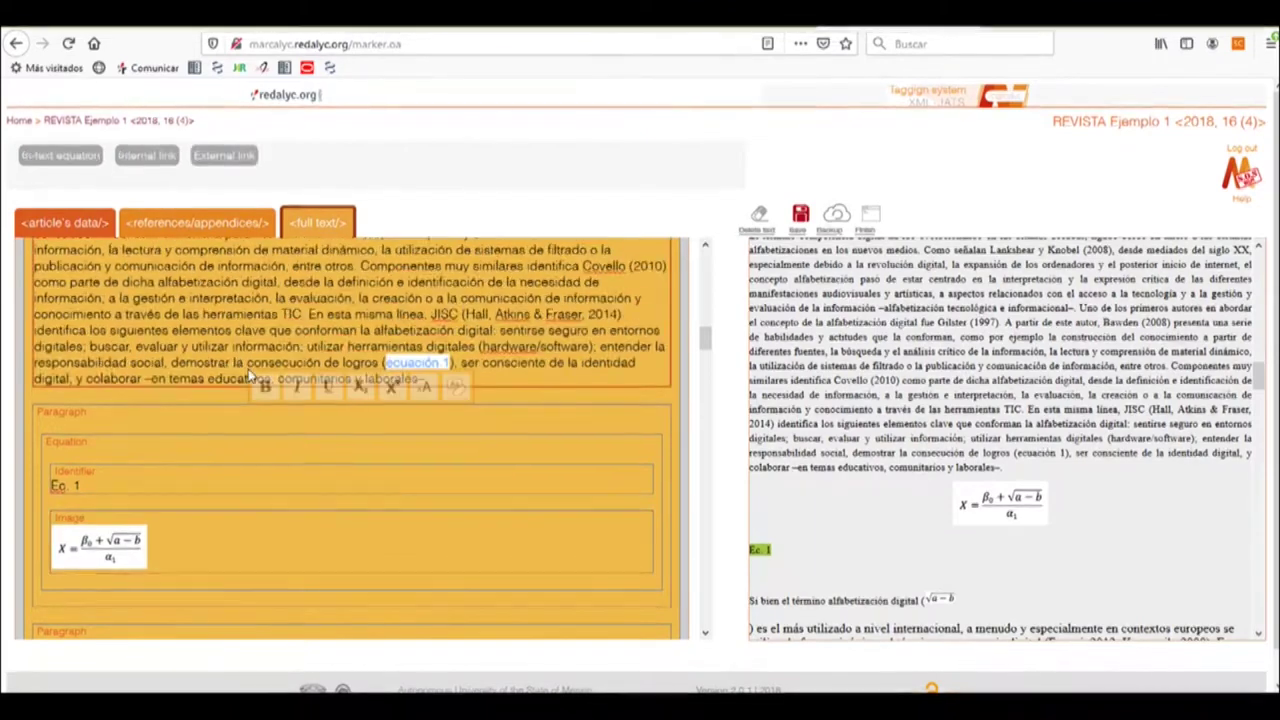
pyautogui.click(147, 157)
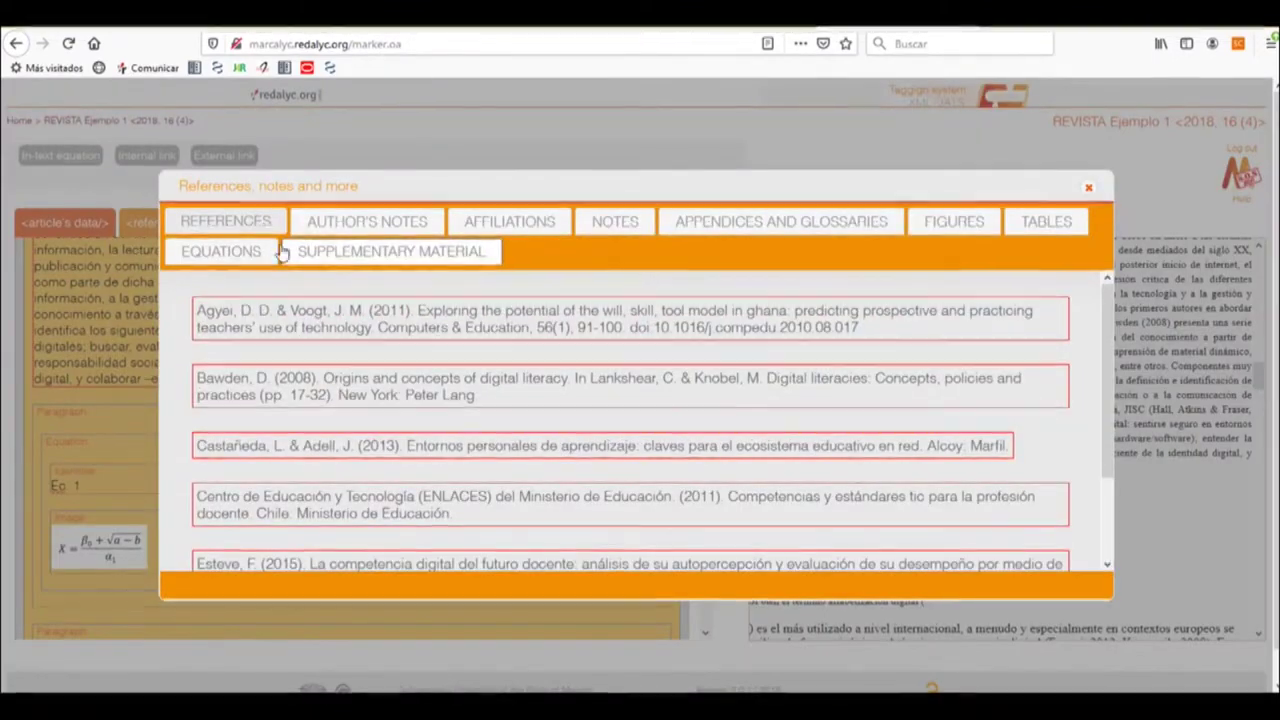
pyautogui.click(233, 257)
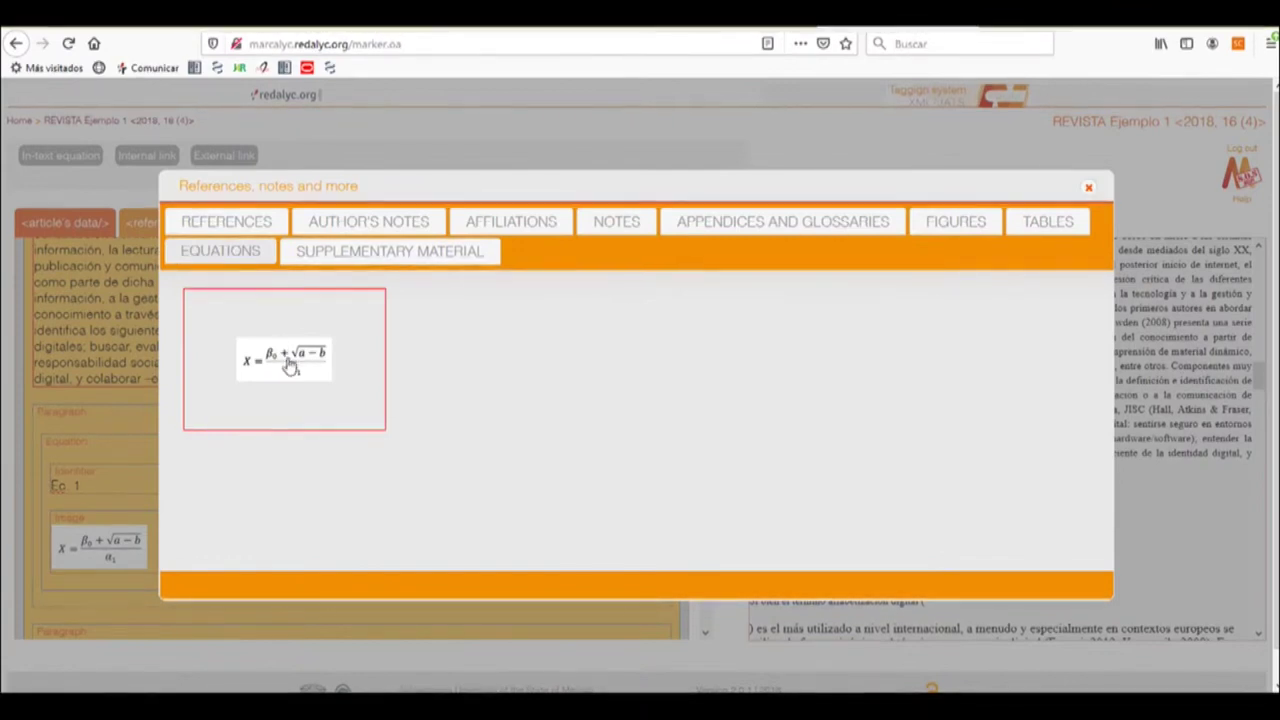
pyautogui.click(287, 364)
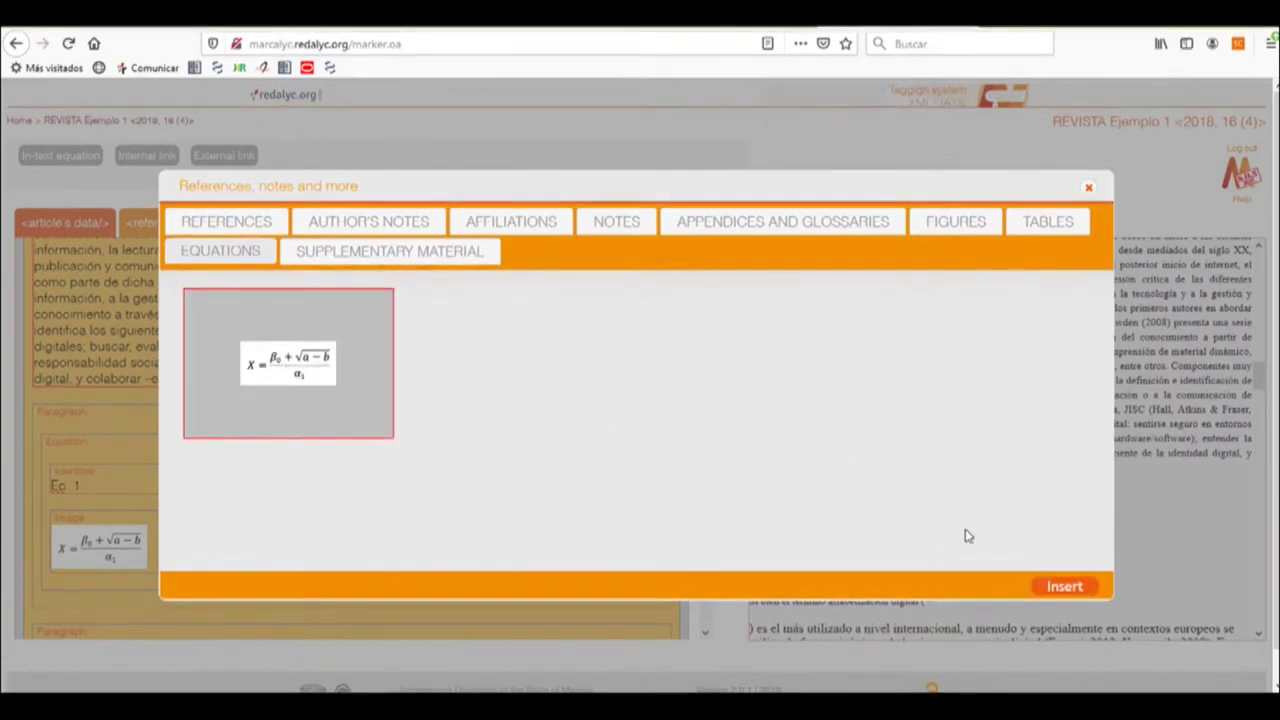
pyautogui.click(1065, 587)
pyautogui.moveTo(410, 376)
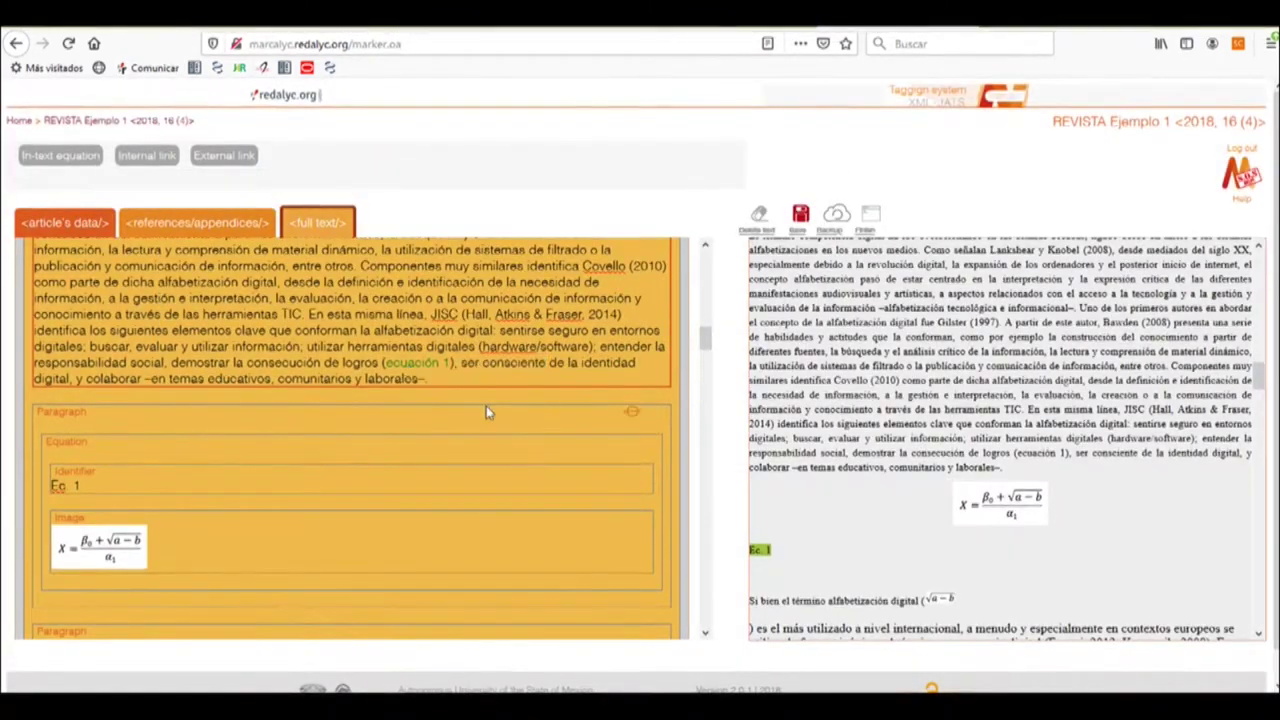
# - Clear the text of the paragraph beginning "Otros modelos como, por ejemplo el de los Países Bajos" in section 2
pyautogui.scroll(-5, 489, 406)
pyautogui.scroll(-4, 496, 362)
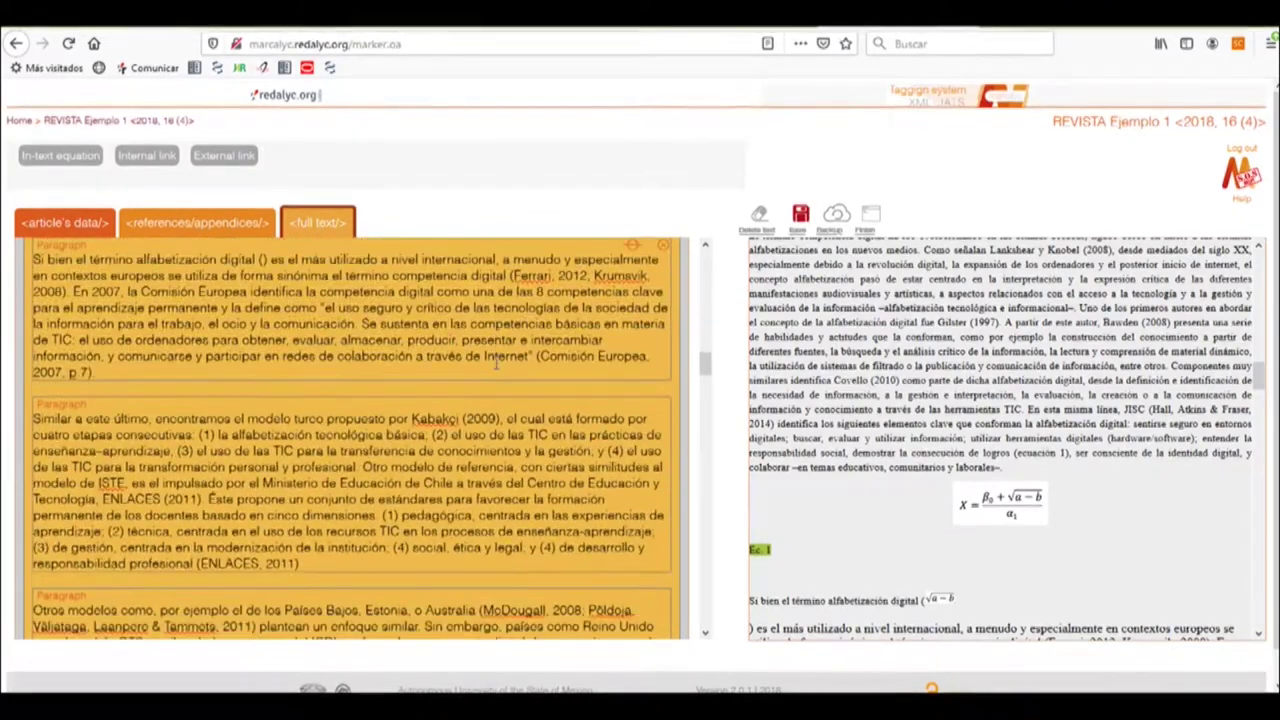
pyautogui.scroll(-3, 497, 367)
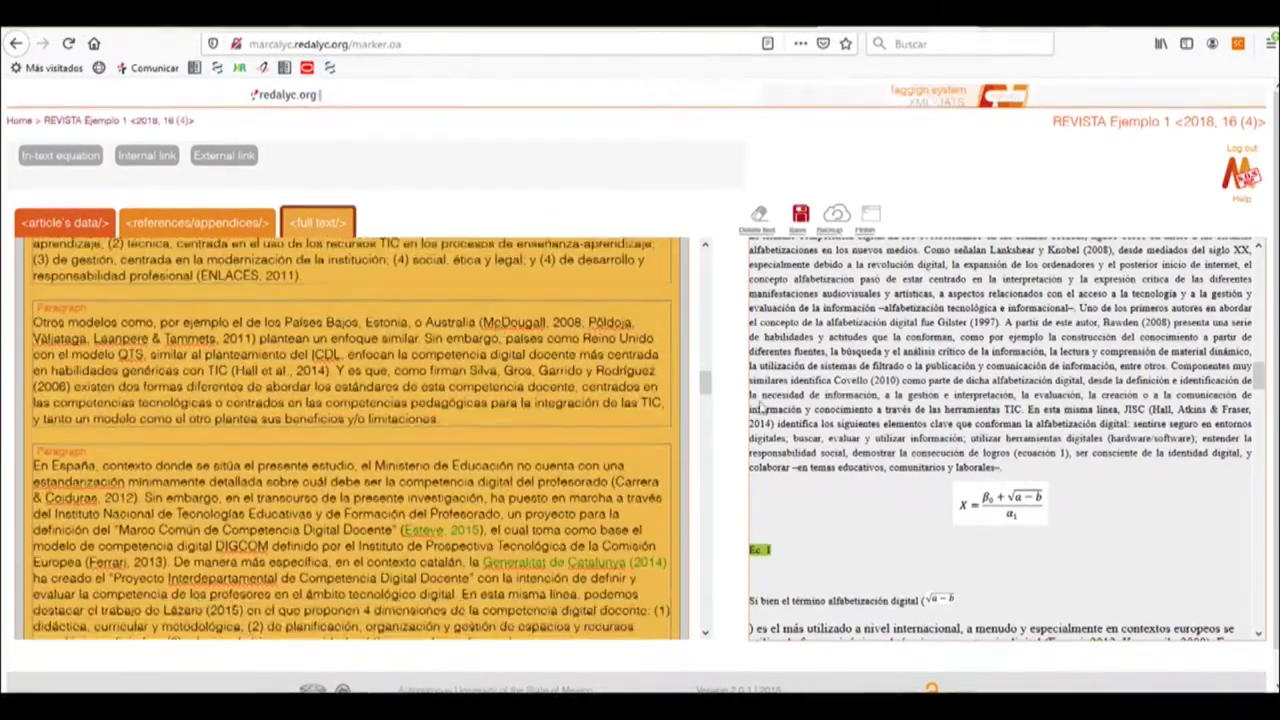
pyautogui.scroll(-3, 838, 405)
pyautogui.scroll(-3, 838, 405)
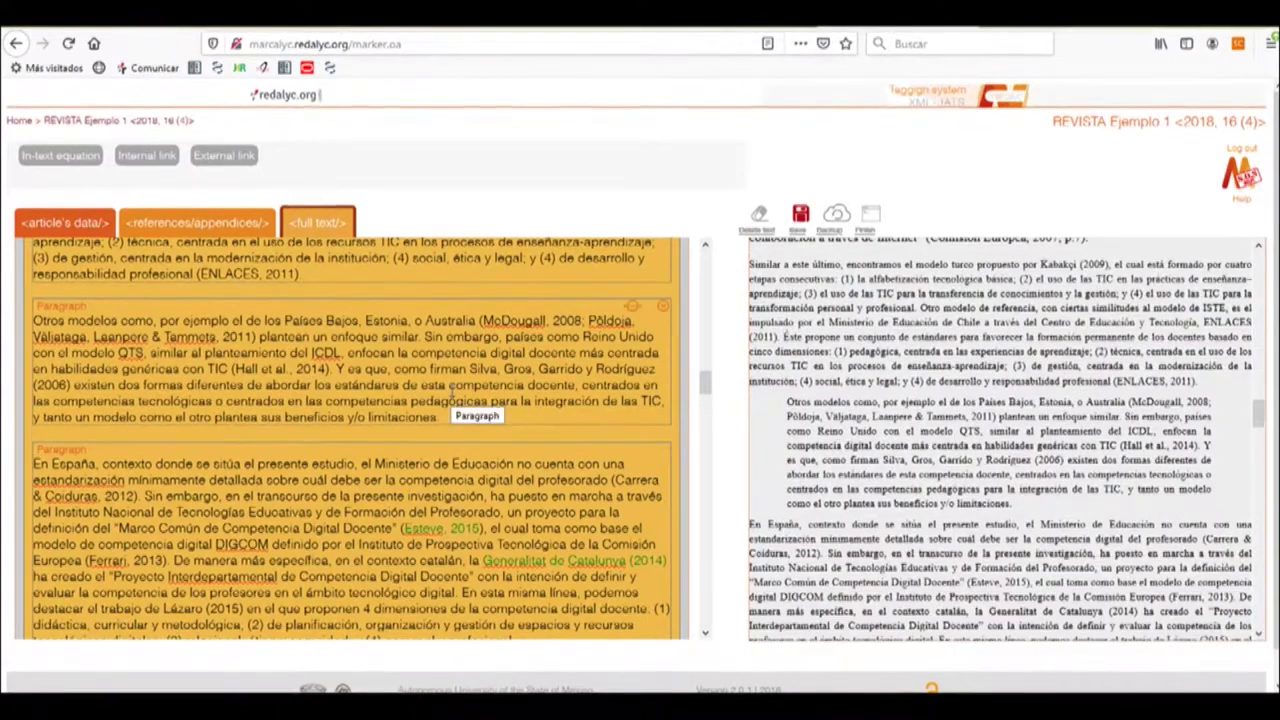
pyautogui.scroll(2, 546, 440)
pyautogui.scroll(-2, 546, 440)
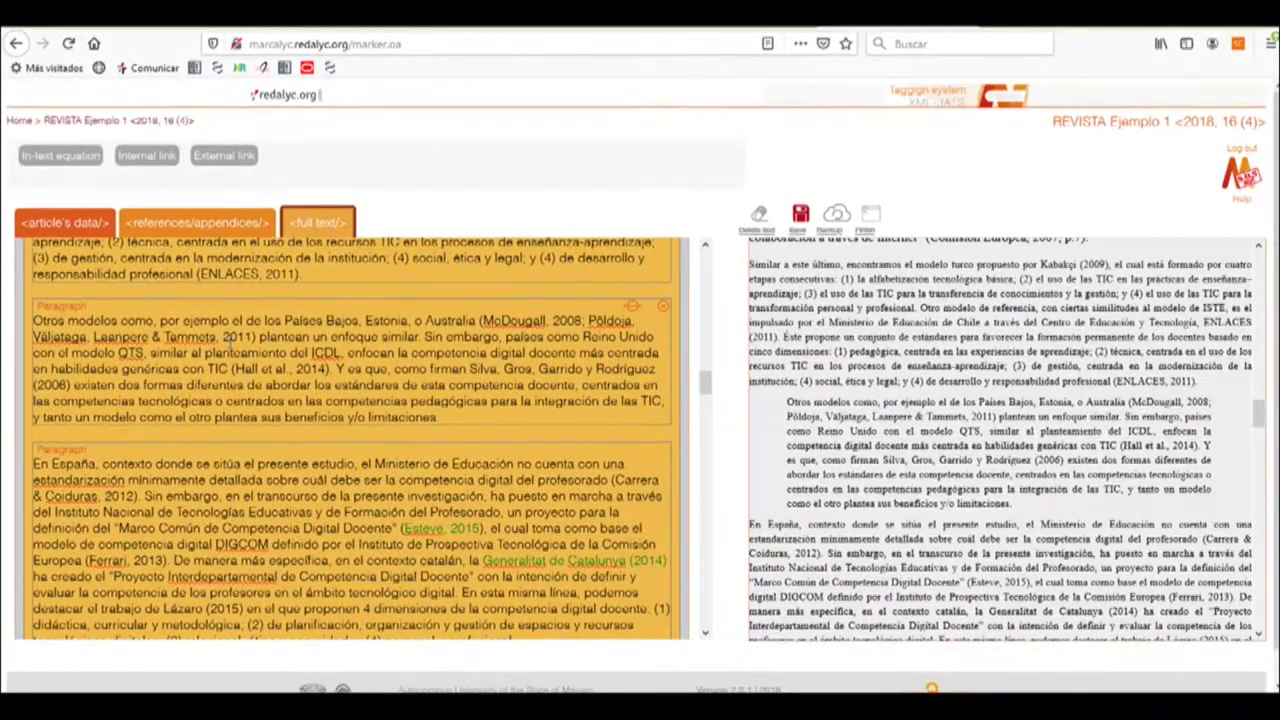
pyautogui.scroll(-2, 884, 415)
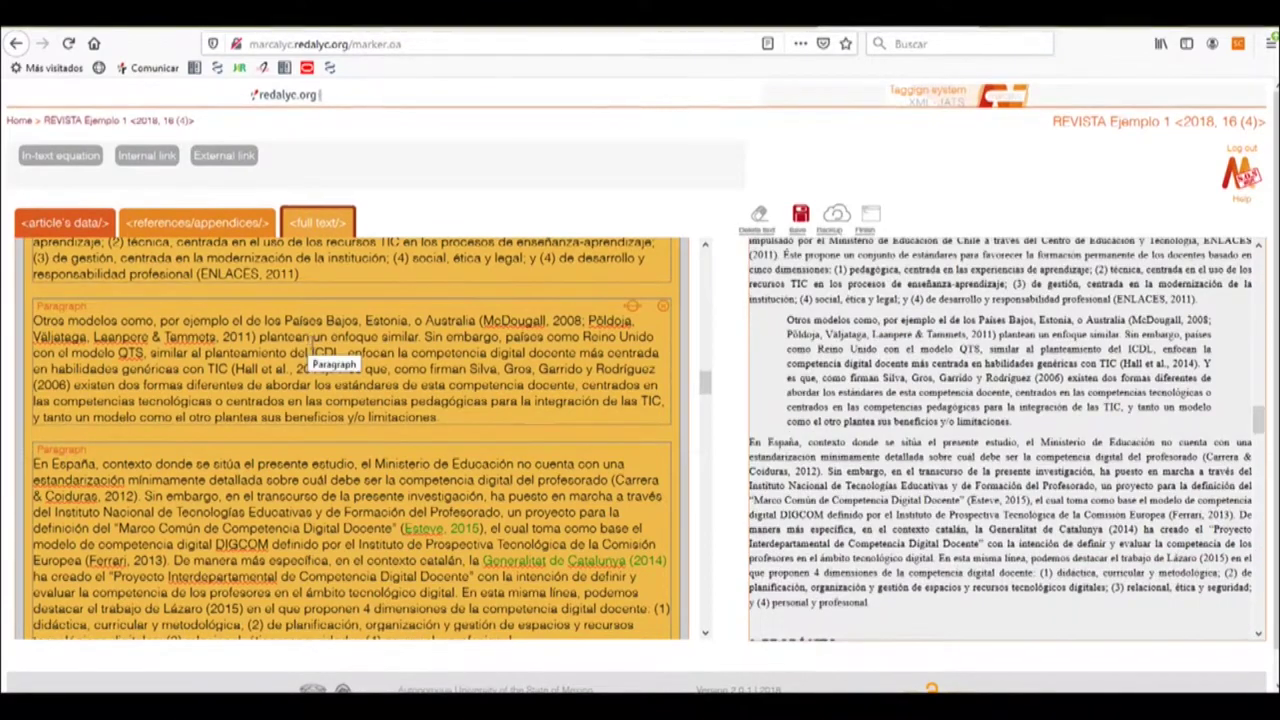
pyautogui.click(578, 337)
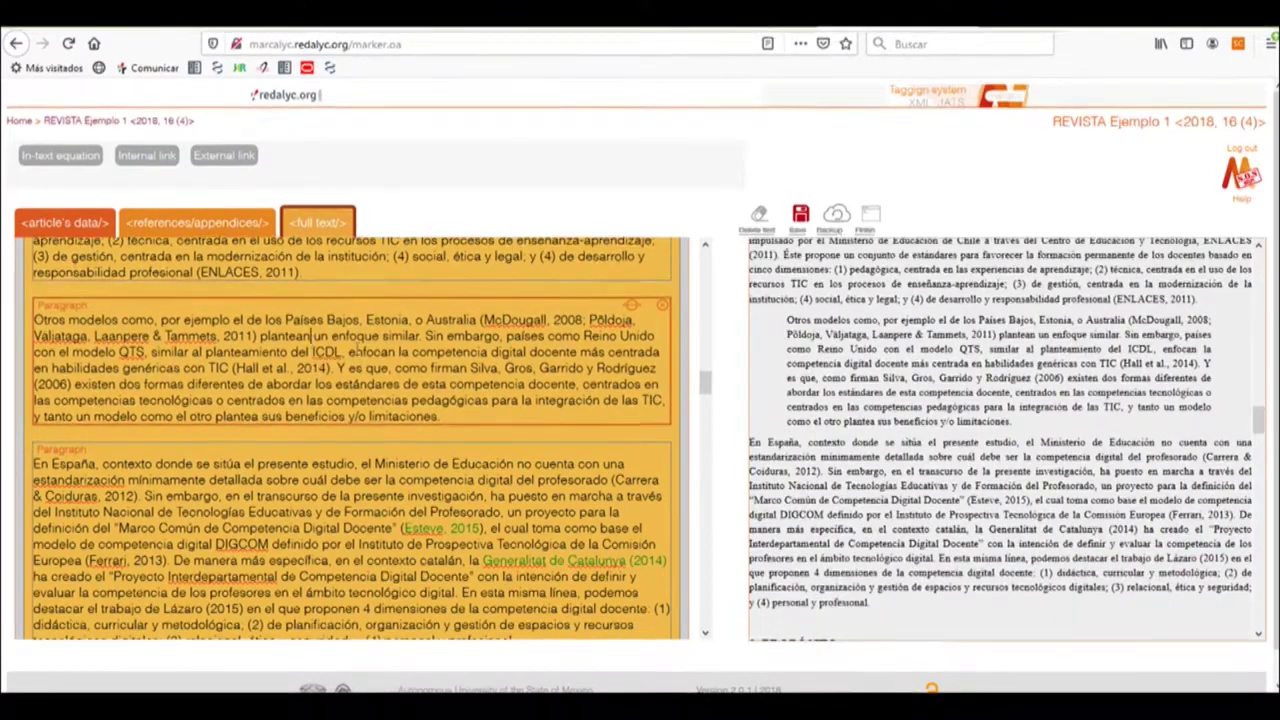
pyautogui.click(760, 214)
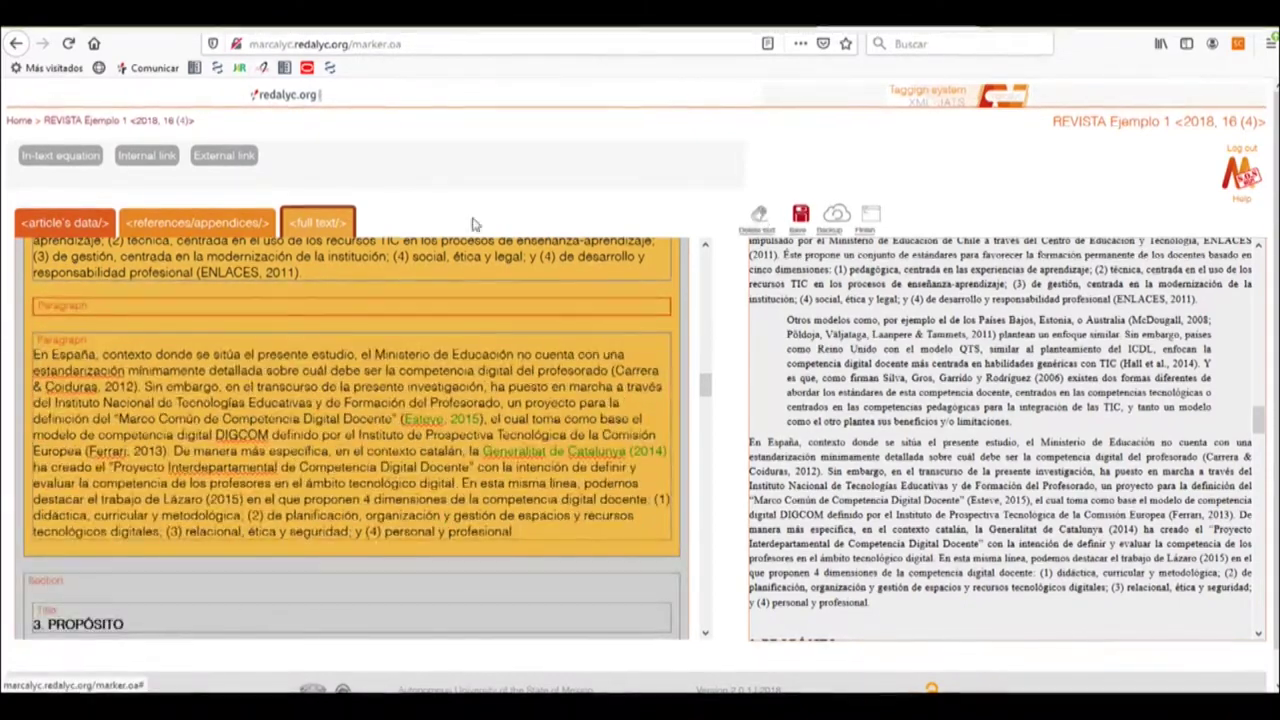
# - Add a quotation element to the emptied paragraph and fill it with the indented "Otros modelos como..." passage from the source text
pyautogui.click(124, 313)
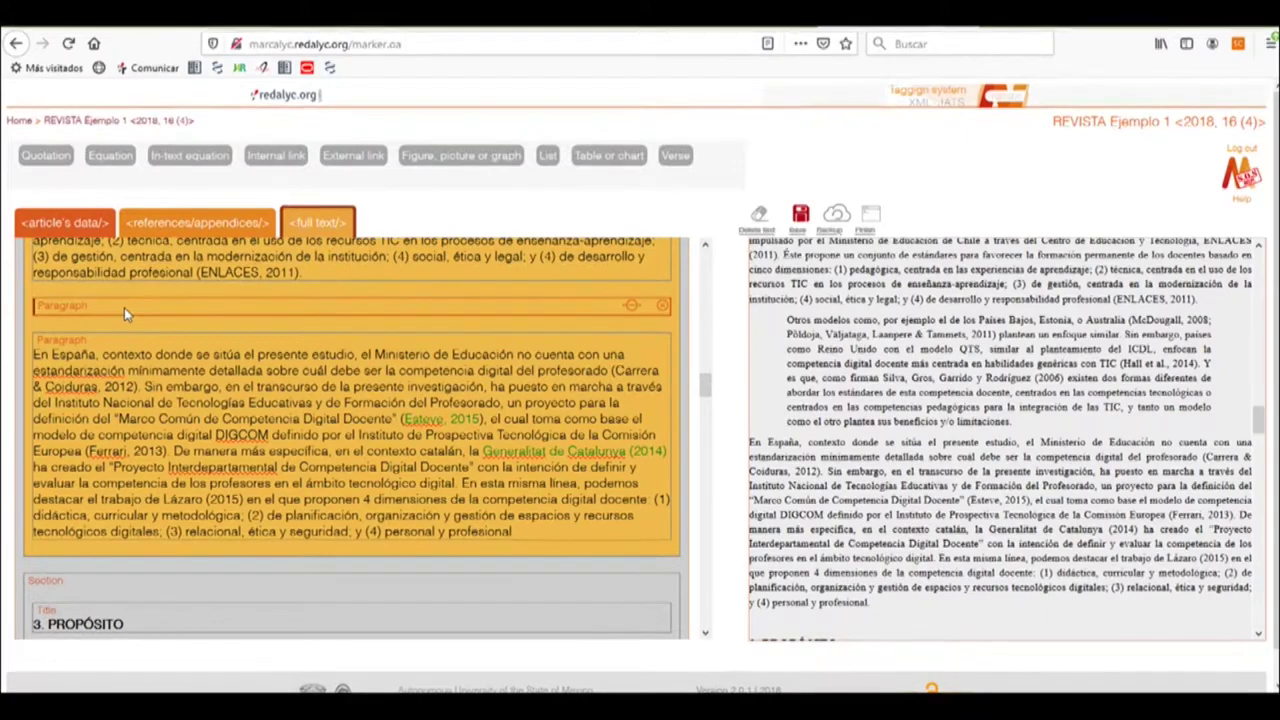
pyautogui.click(45, 157)
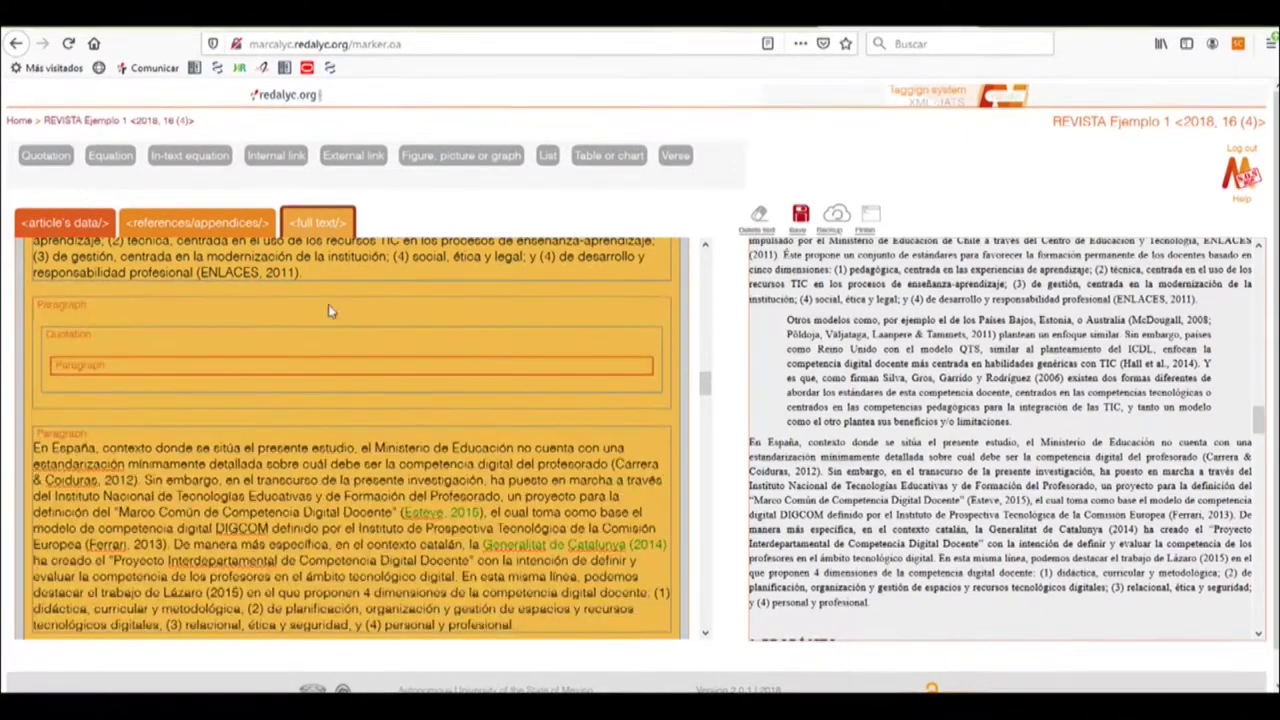
pyautogui.moveTo(852, 345); pyautogui.dragTo(1015, 422)
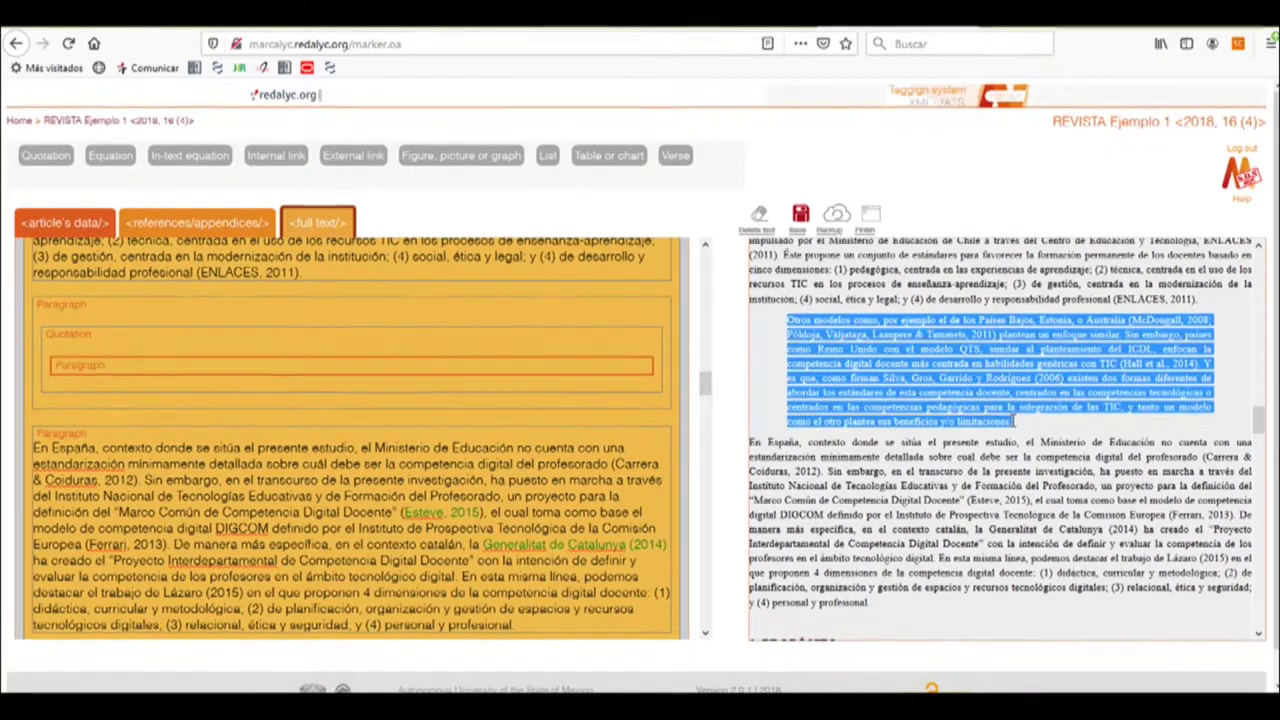
pyautogui.click(470, 365)
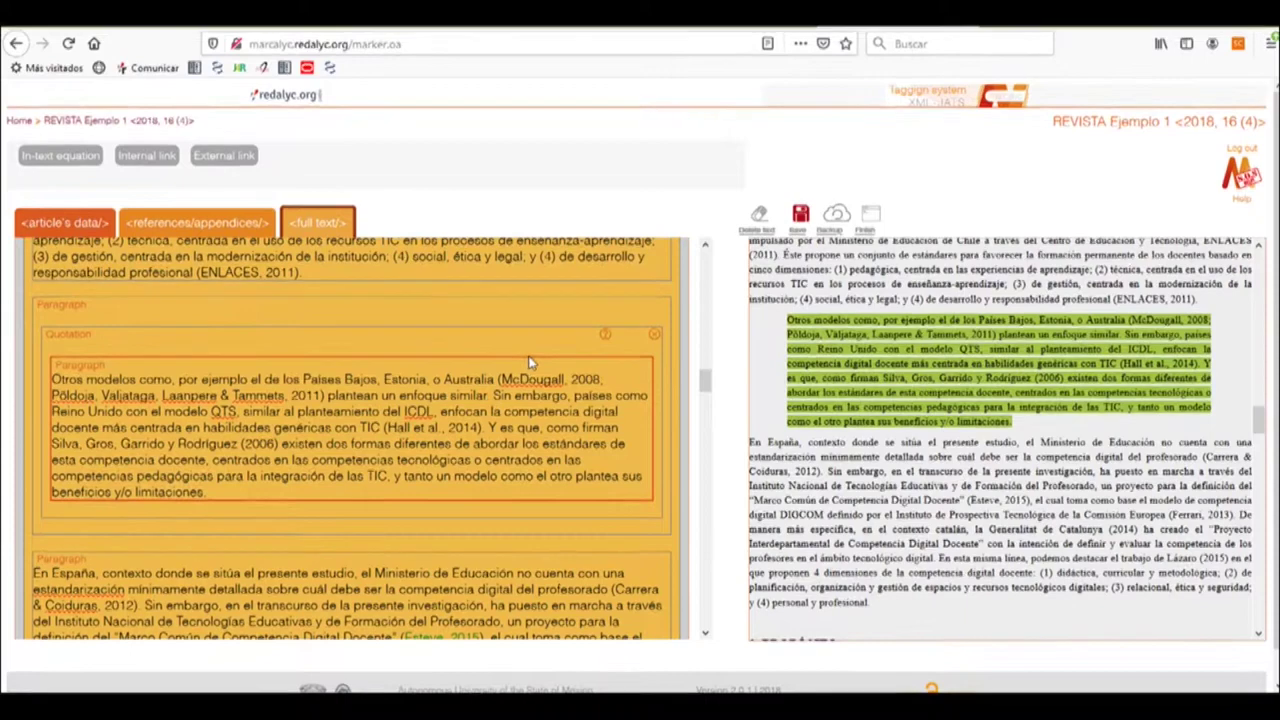
pyautogui.scroll(-5, 540, 362)
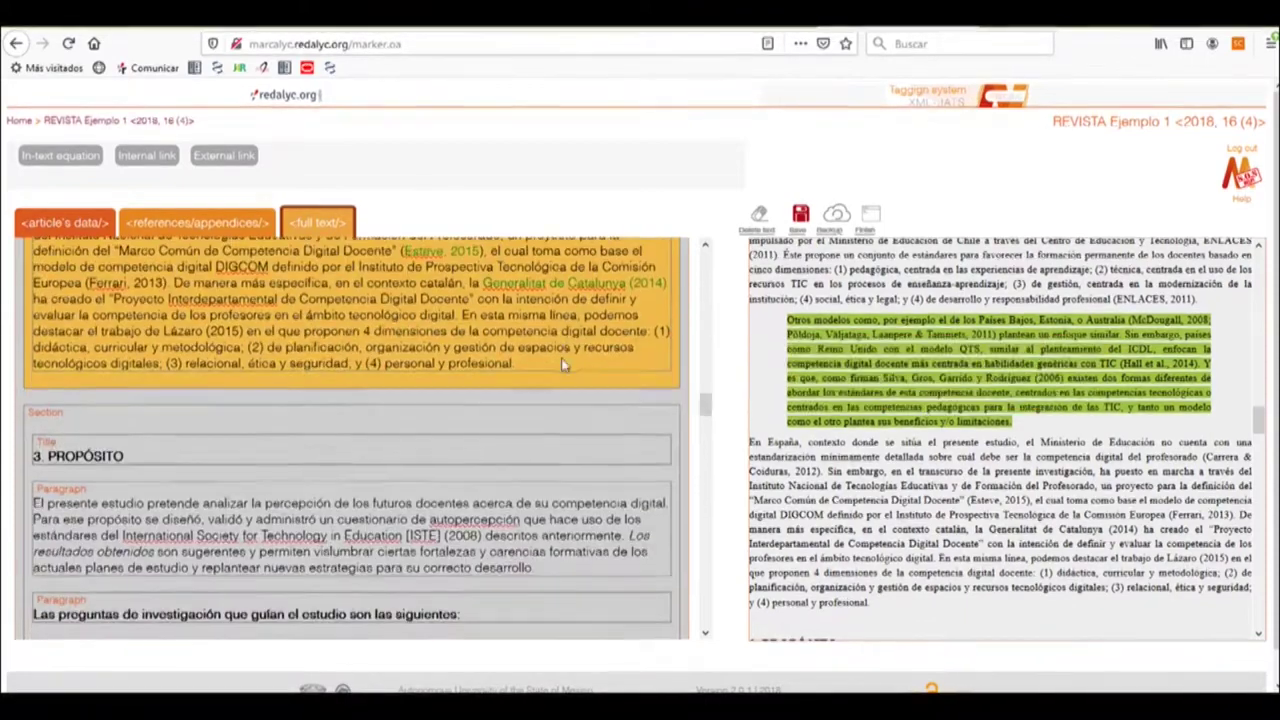
pyautogui.scroll(-4, 562, 365)
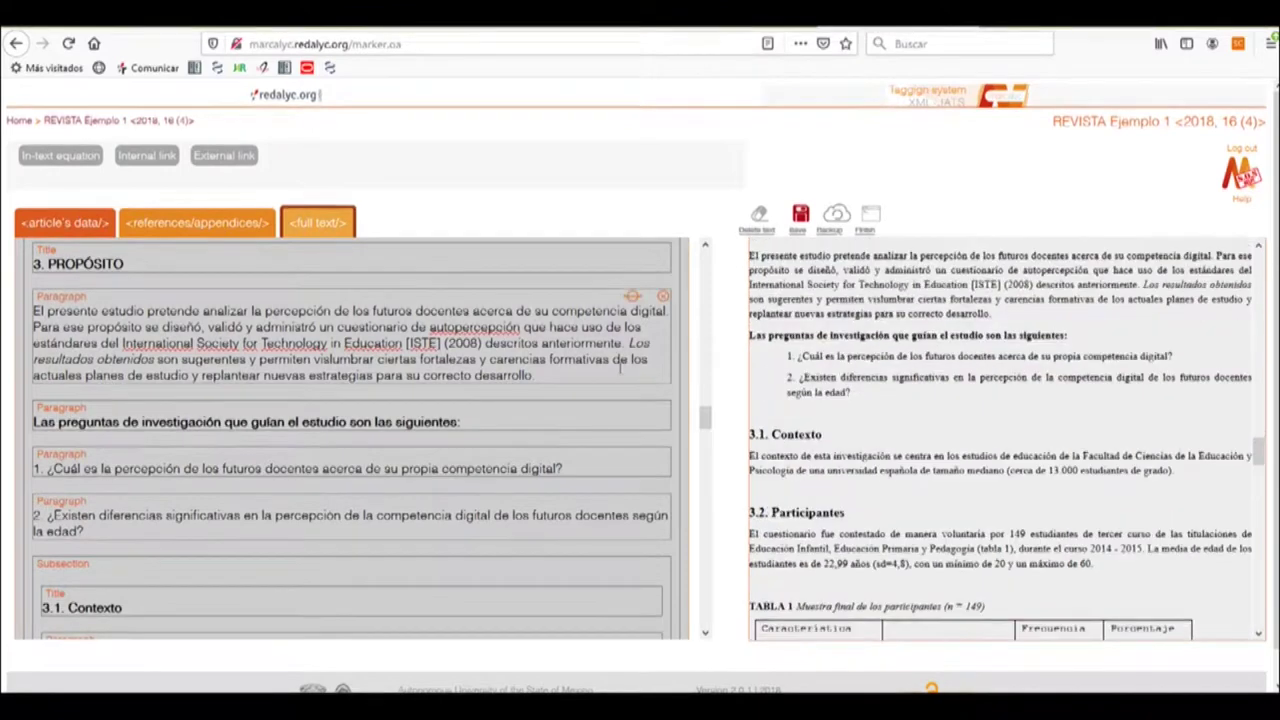
pyautogui.scroll(-2, 210, 360)
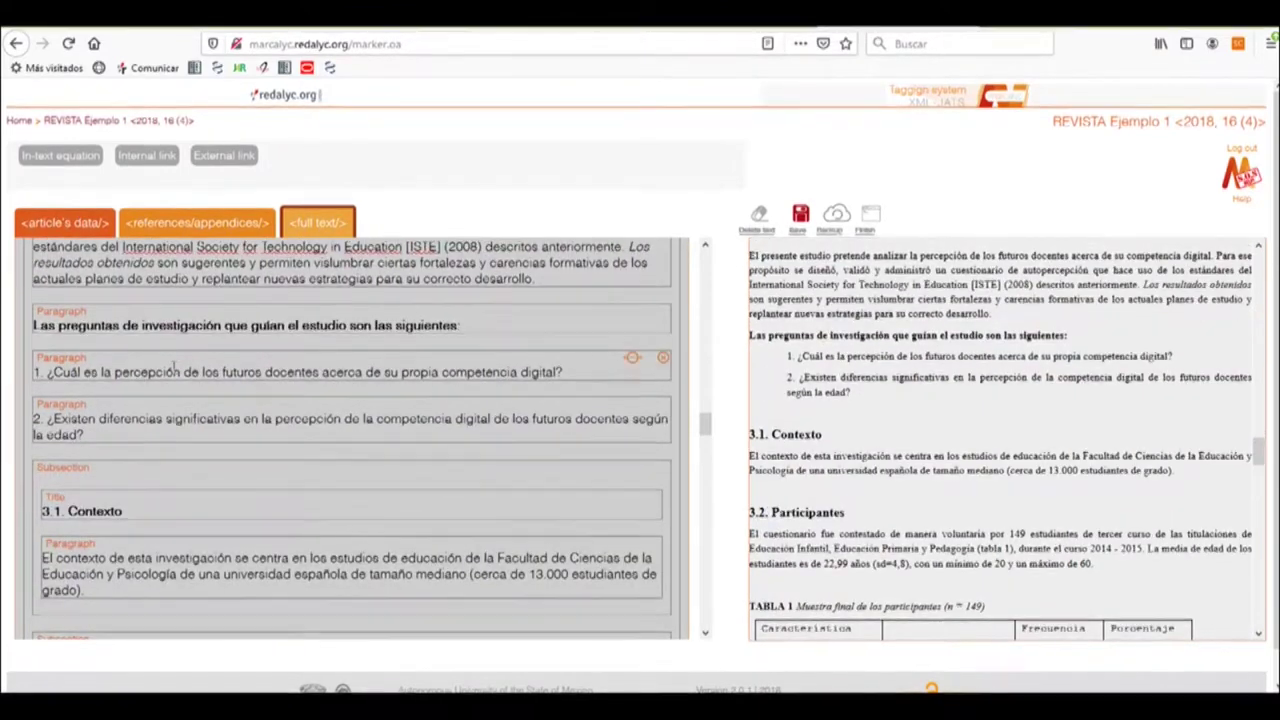
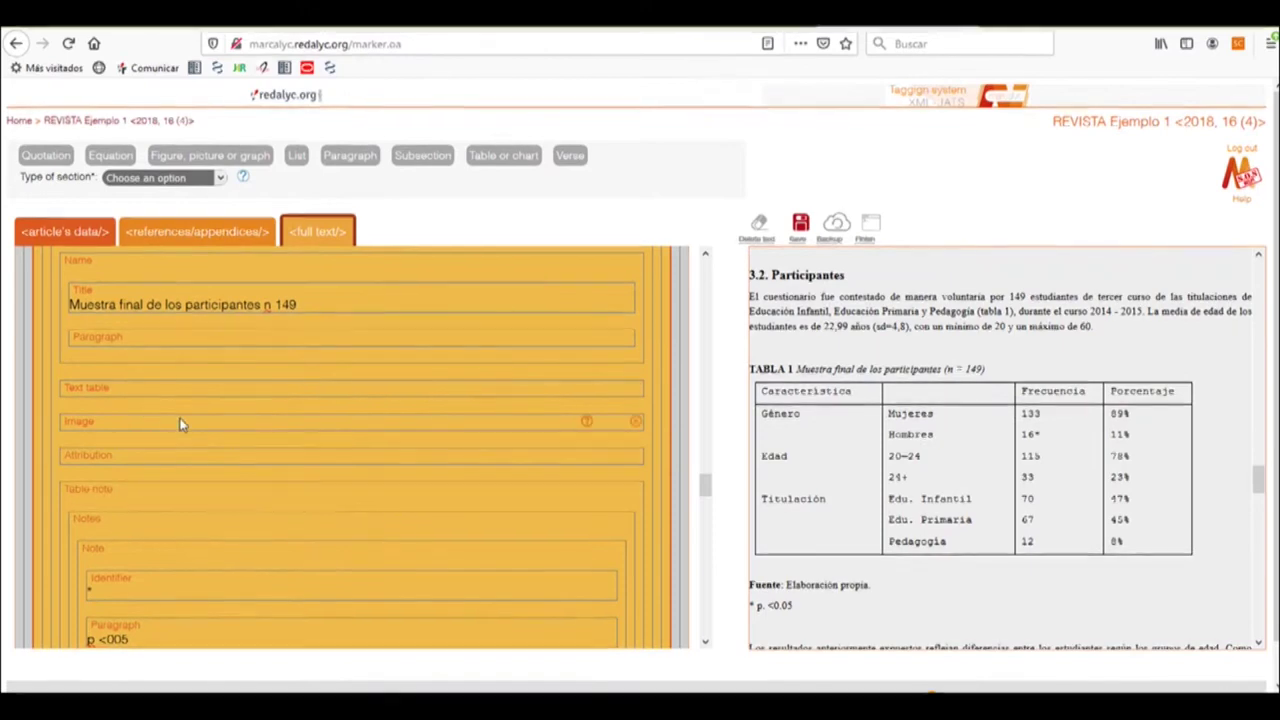
# - Remove the empty Image field from the TABLA 1 element and import the source table into its Text table field
pyautogui.click(635, 424)
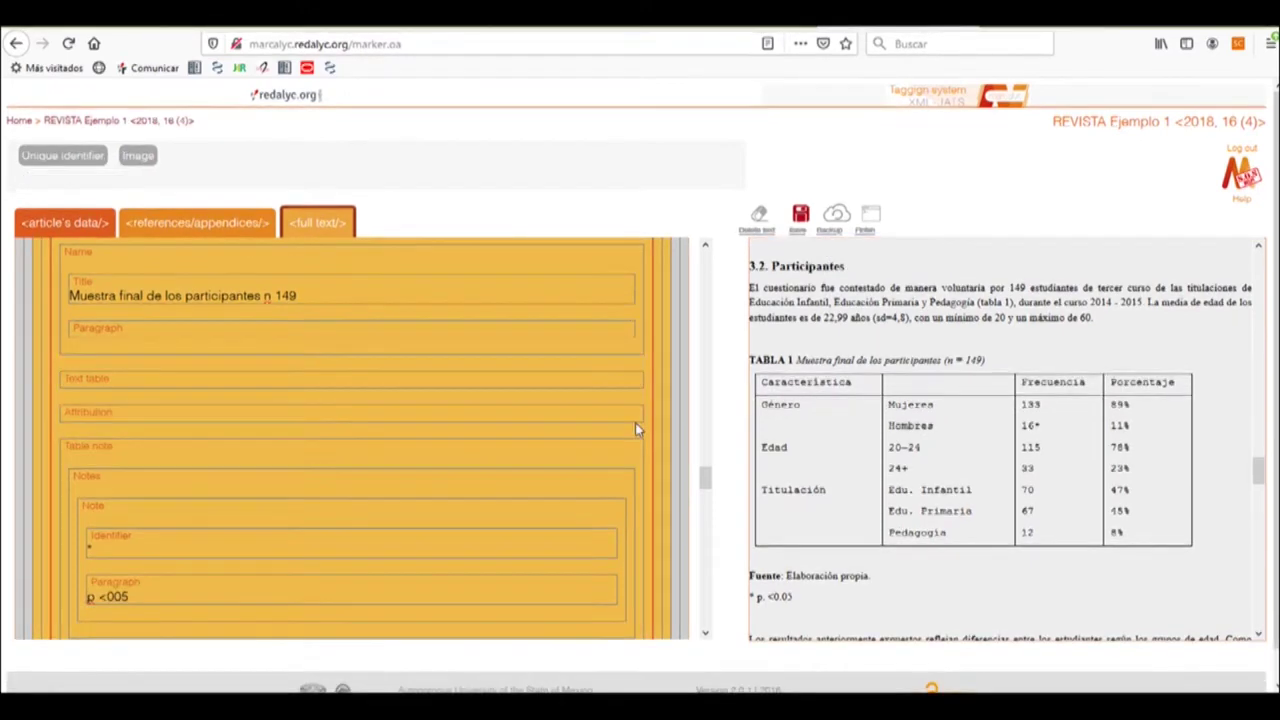
pyautogui.click(306, 380)
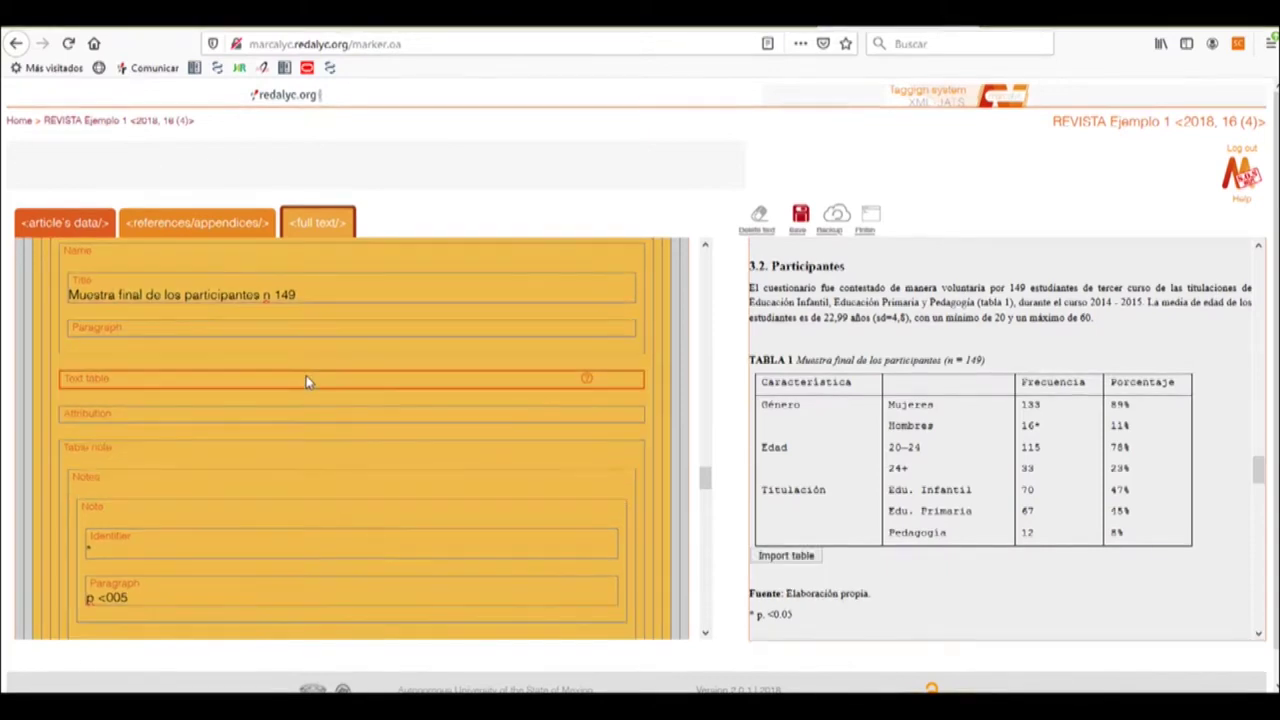
pyautogui.click(790, 556)
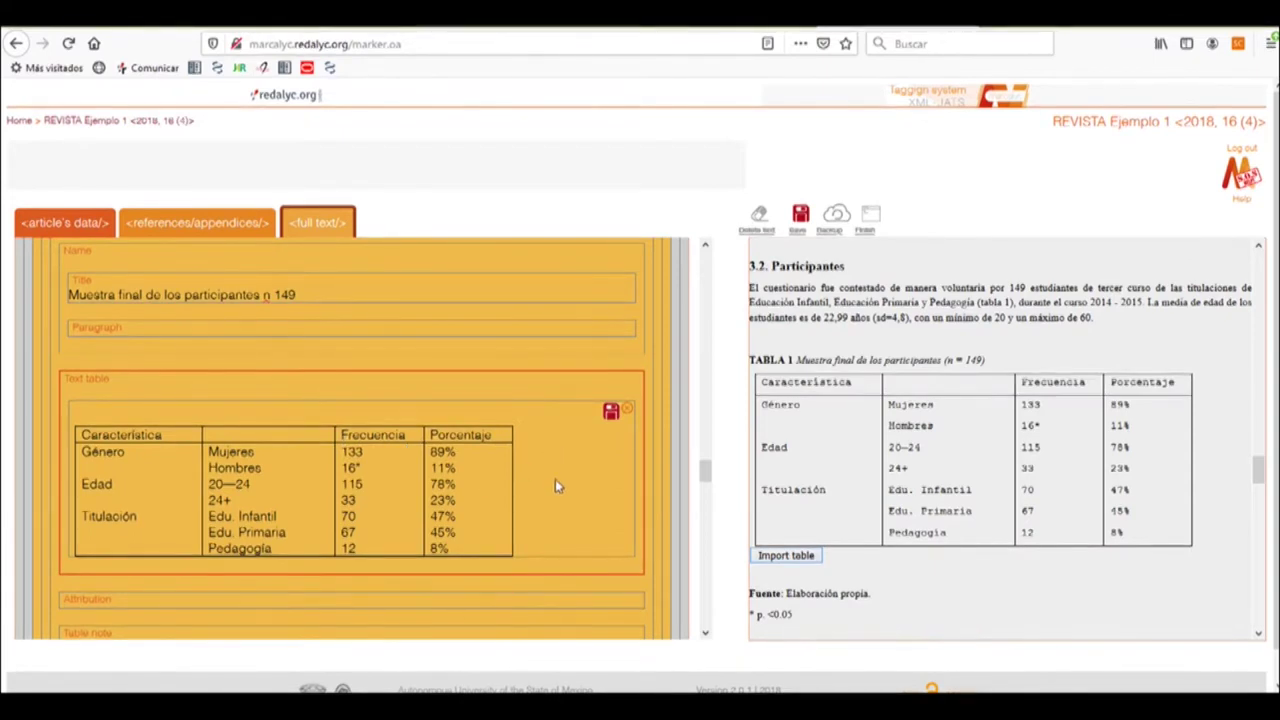
# - Preview the table linked to the mention "tabla 1" in the paragraph above the TABLA 1 element
pyautogui.scroll(2, 555, 487)
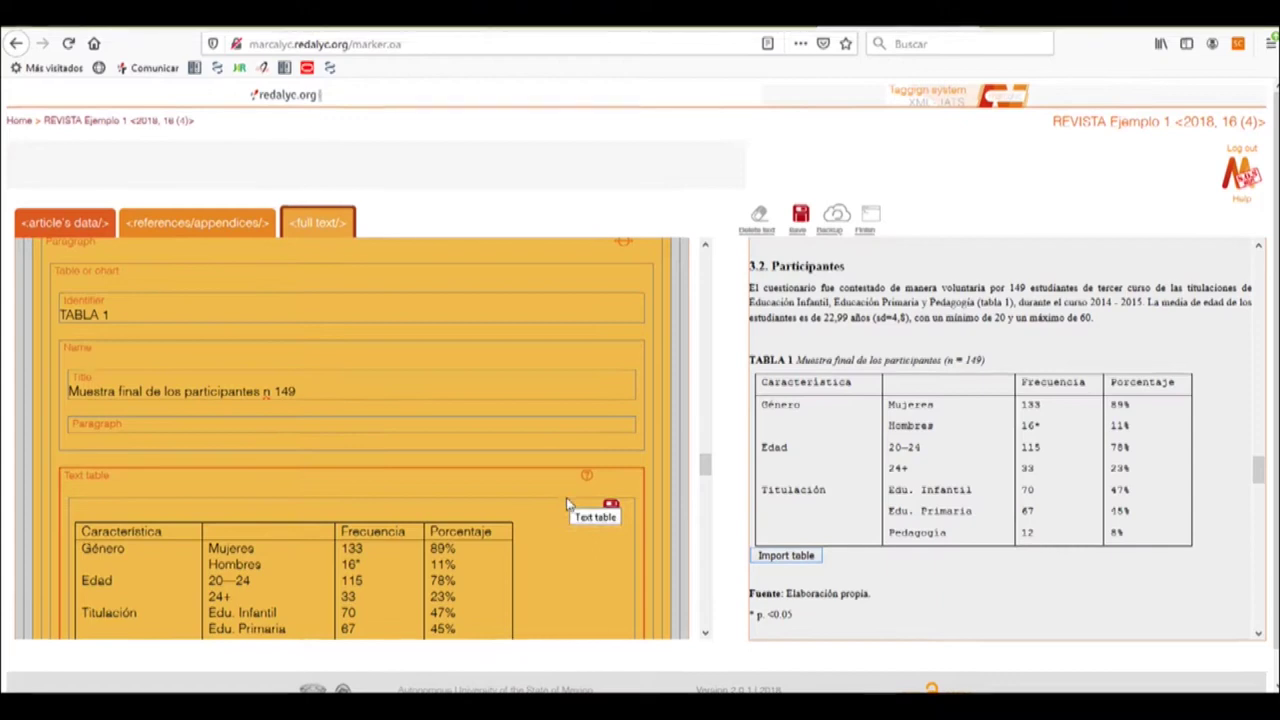
pyautogui.scroll(2, 552, 517)
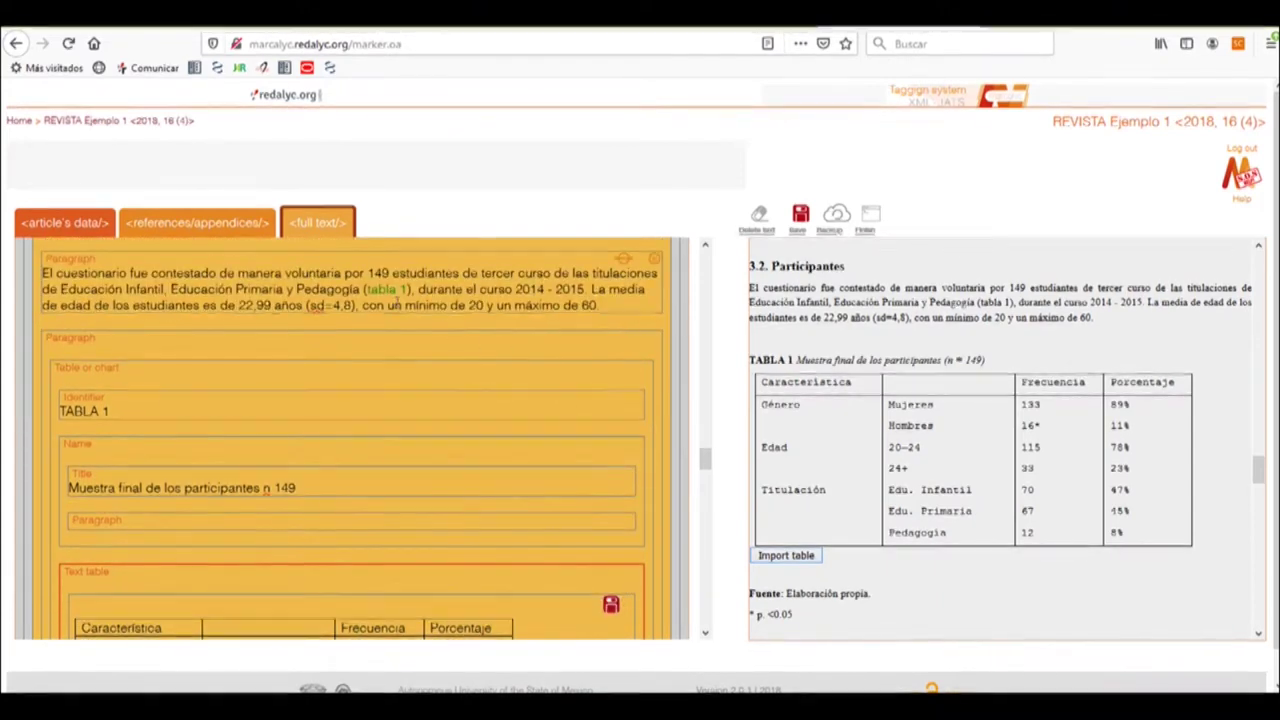
pyautogui.moveTo(388, 296)
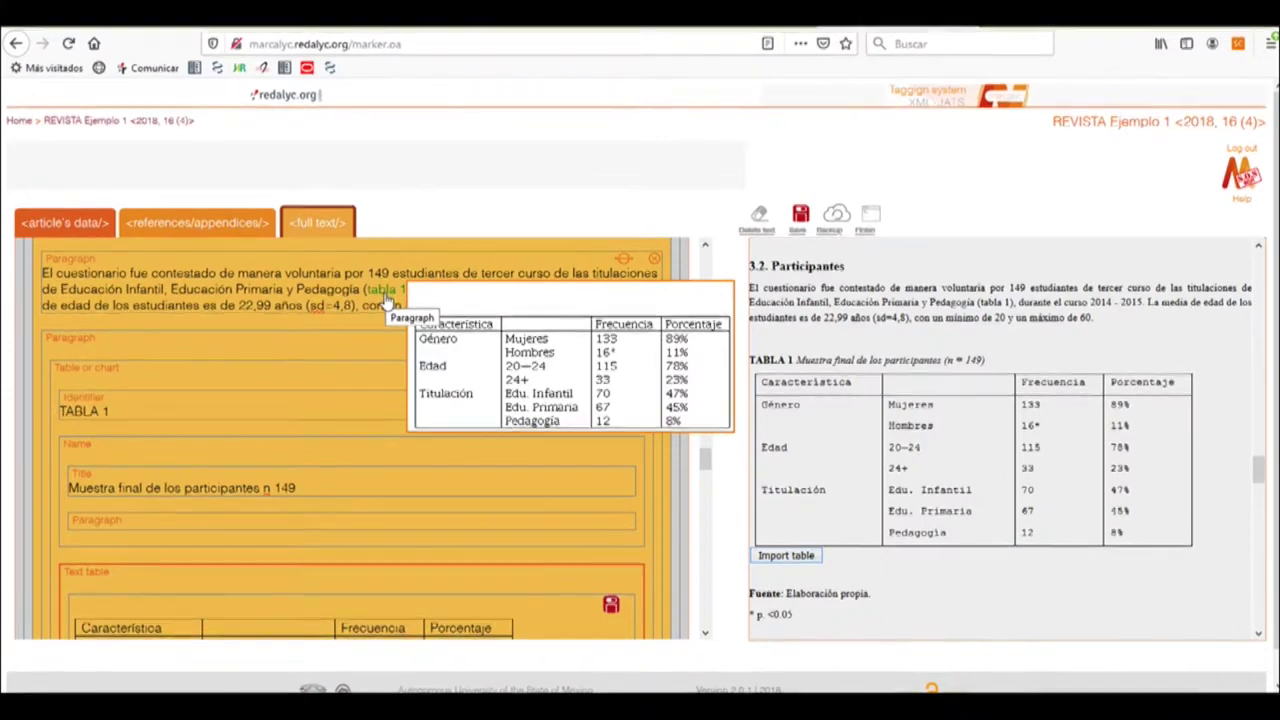
# - Fill the TABLA 1 element's Attribution field with the source line "Fuente: Elaboración propia." found below the source table
pyautogui.scroll(-5, 419, 368)
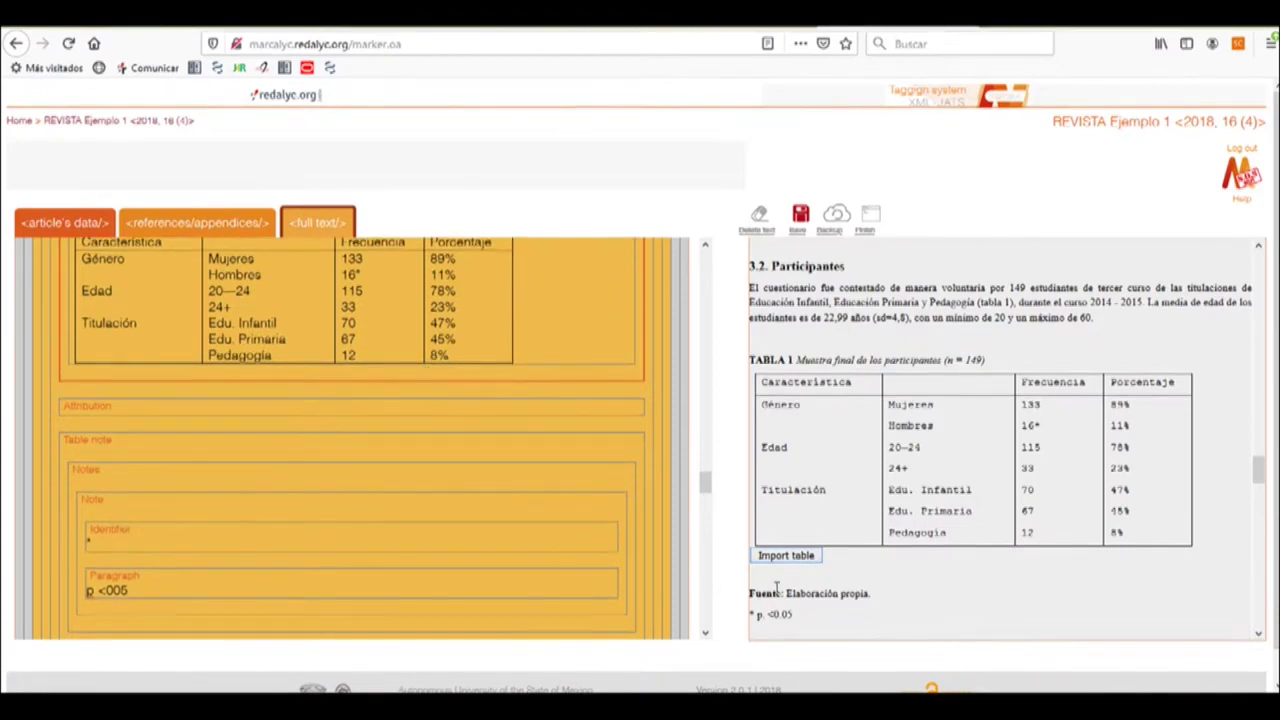
pyautogui.click(90, 410)
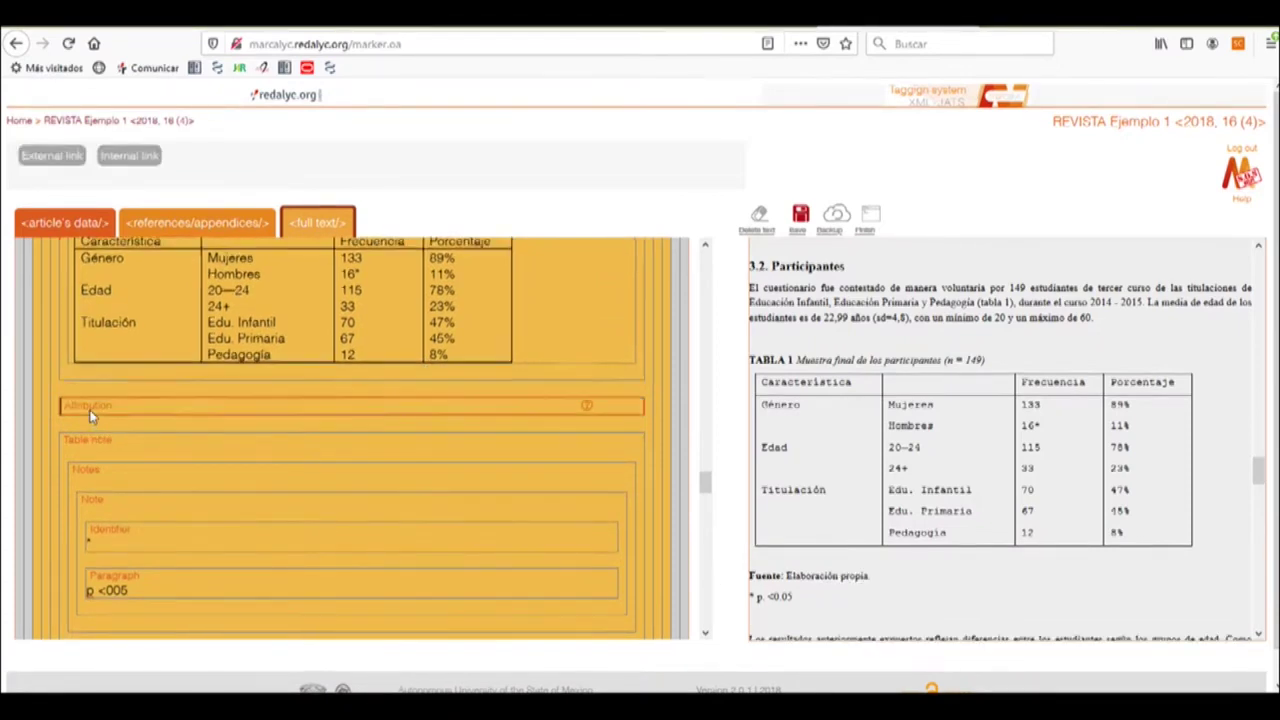
pyautogui.moveTo(749, 576); pyautogui.dragTo(505, 420)
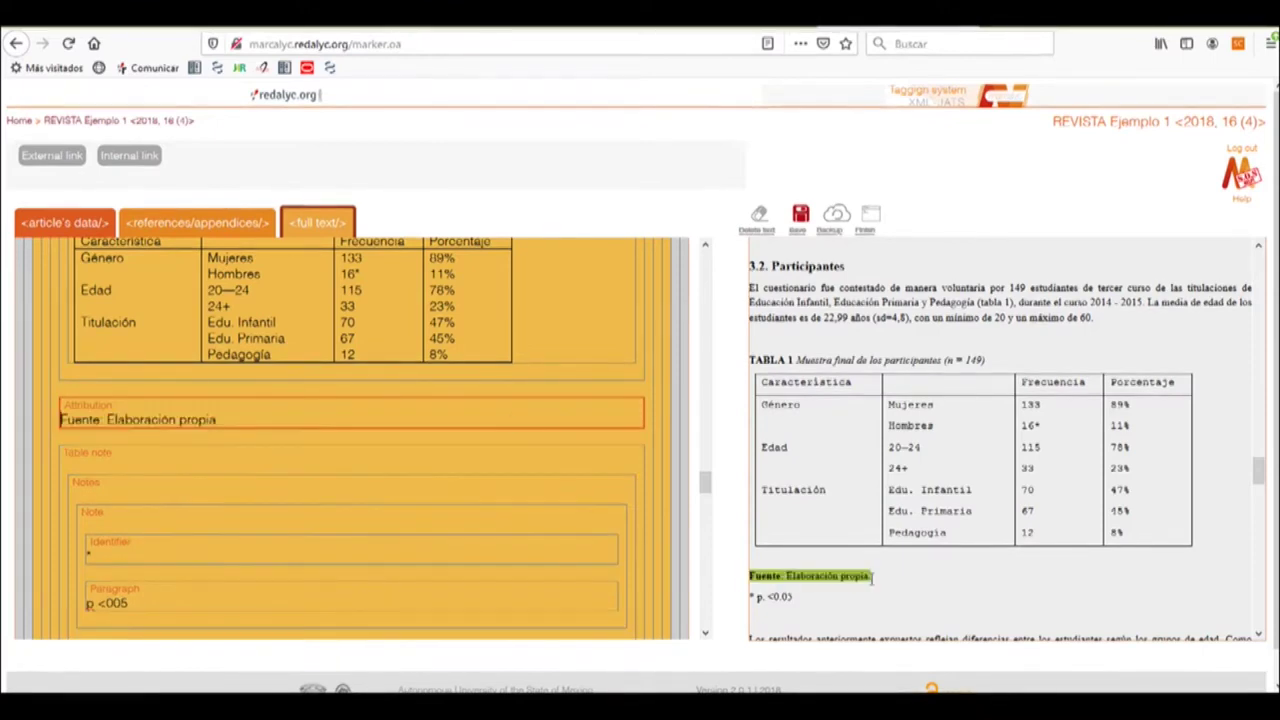
# - Upload the image Fig01.png to the gallery for the FIGURA 1 element's empty Image field
pyautogui.scroll(-5, 504, 420)
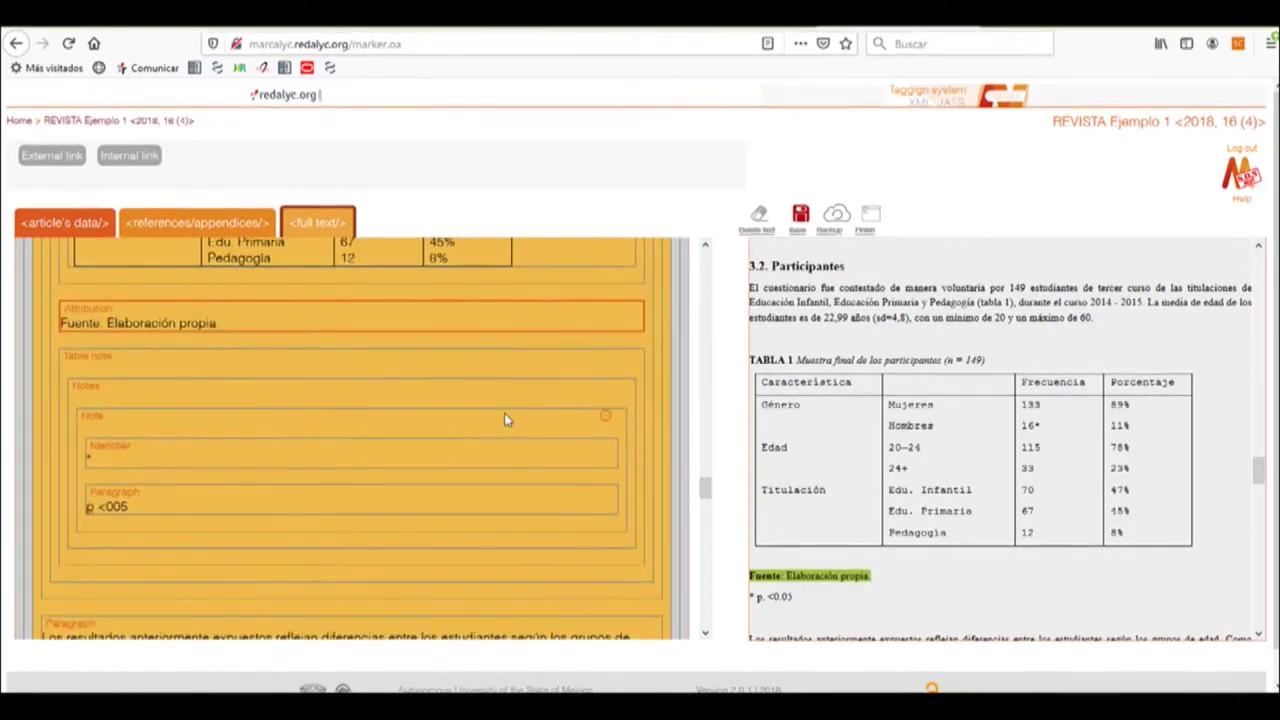
pyautogui.scroll(-5, 504, 413)
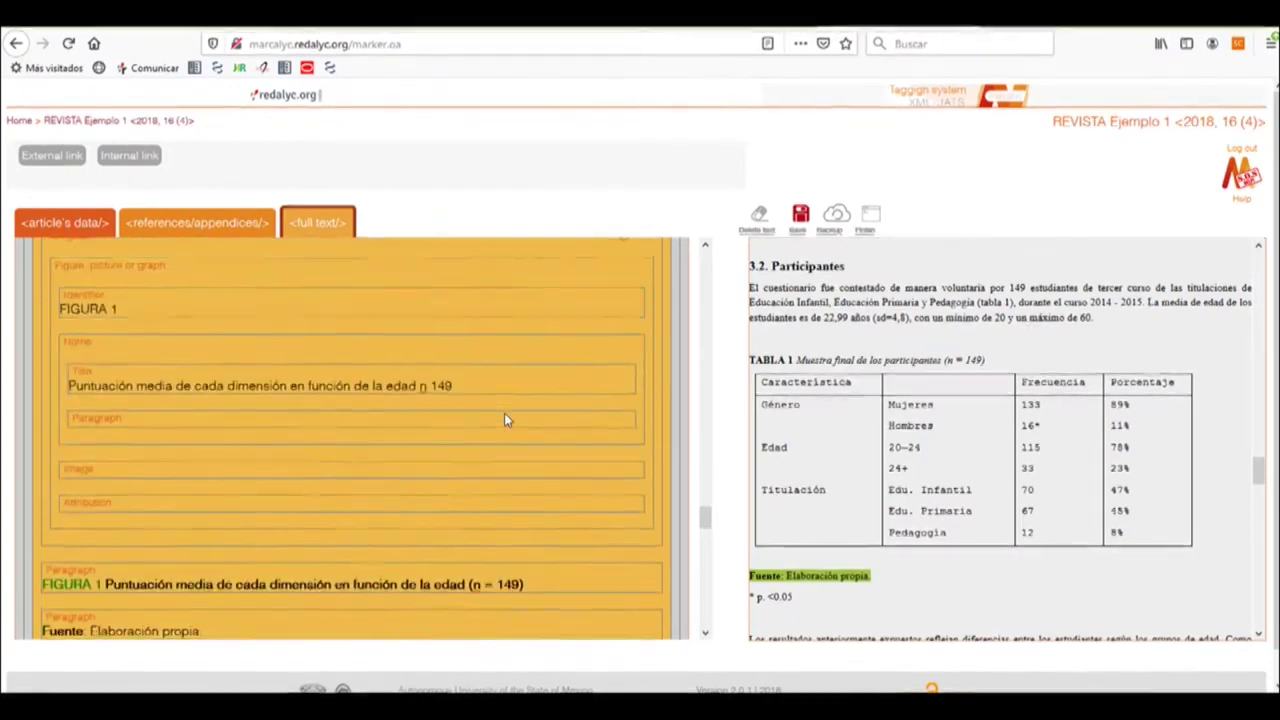
pyautogui.scroll(-1, 890, 428)
pyautogui.scroll(-5, 897, 430)
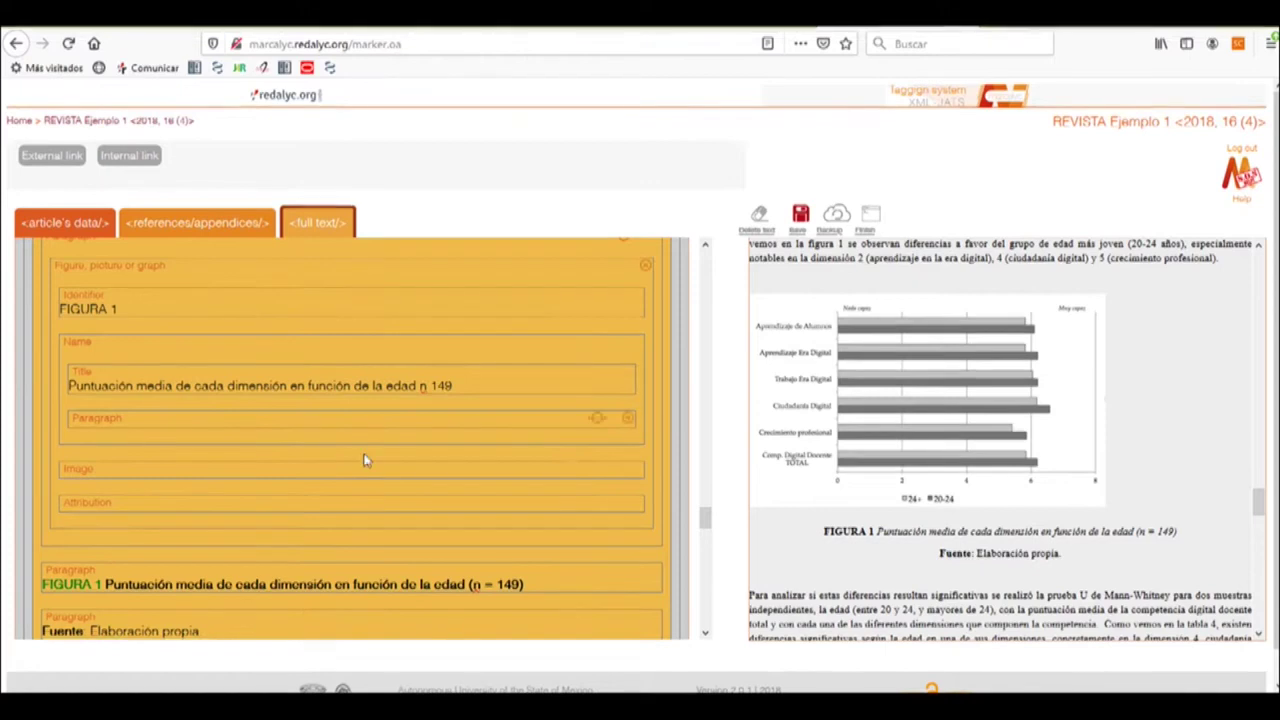
pyautogui.scroll(2, 380, 465)
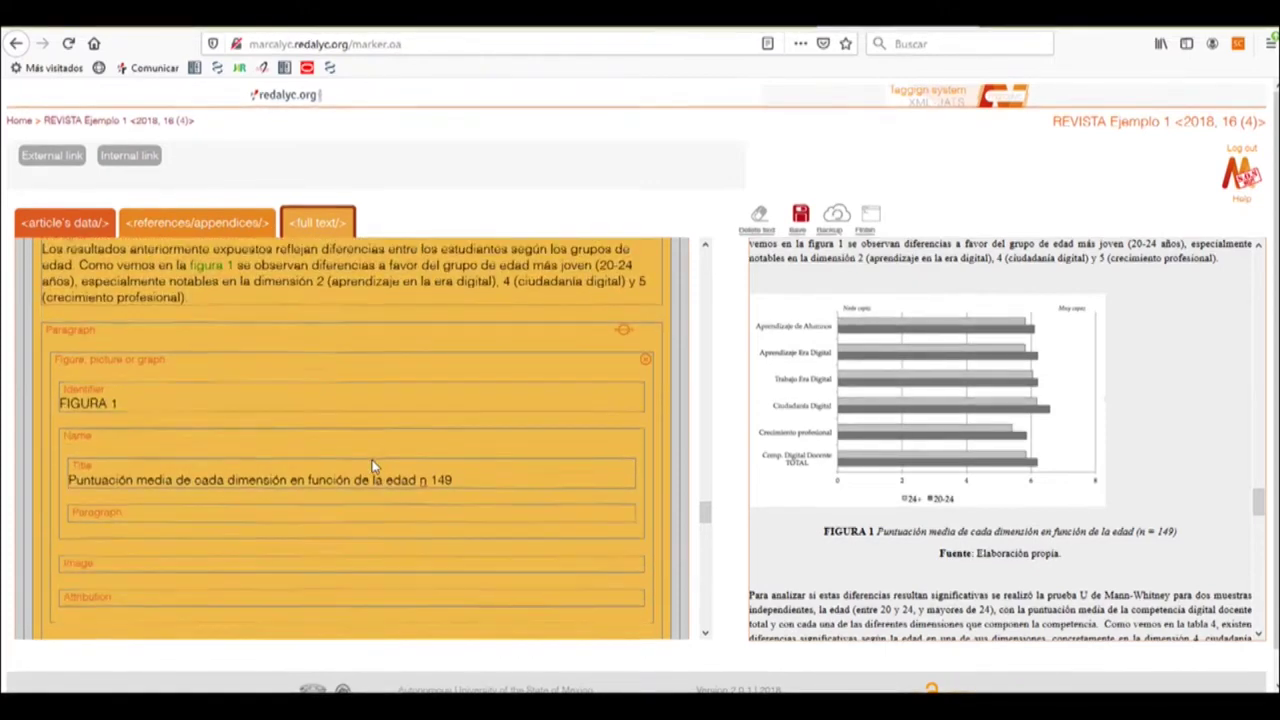
pyautogui.scroll(-2, 374, 465)
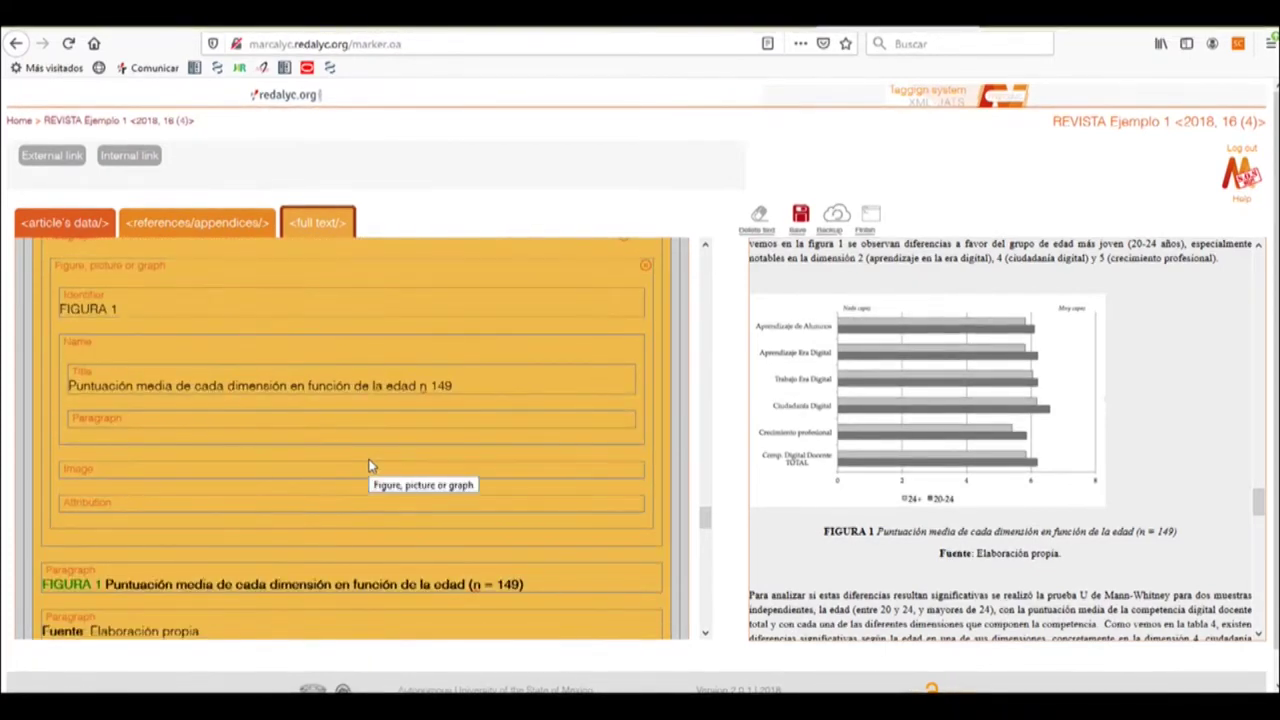
pyautogui.click(115, 477)
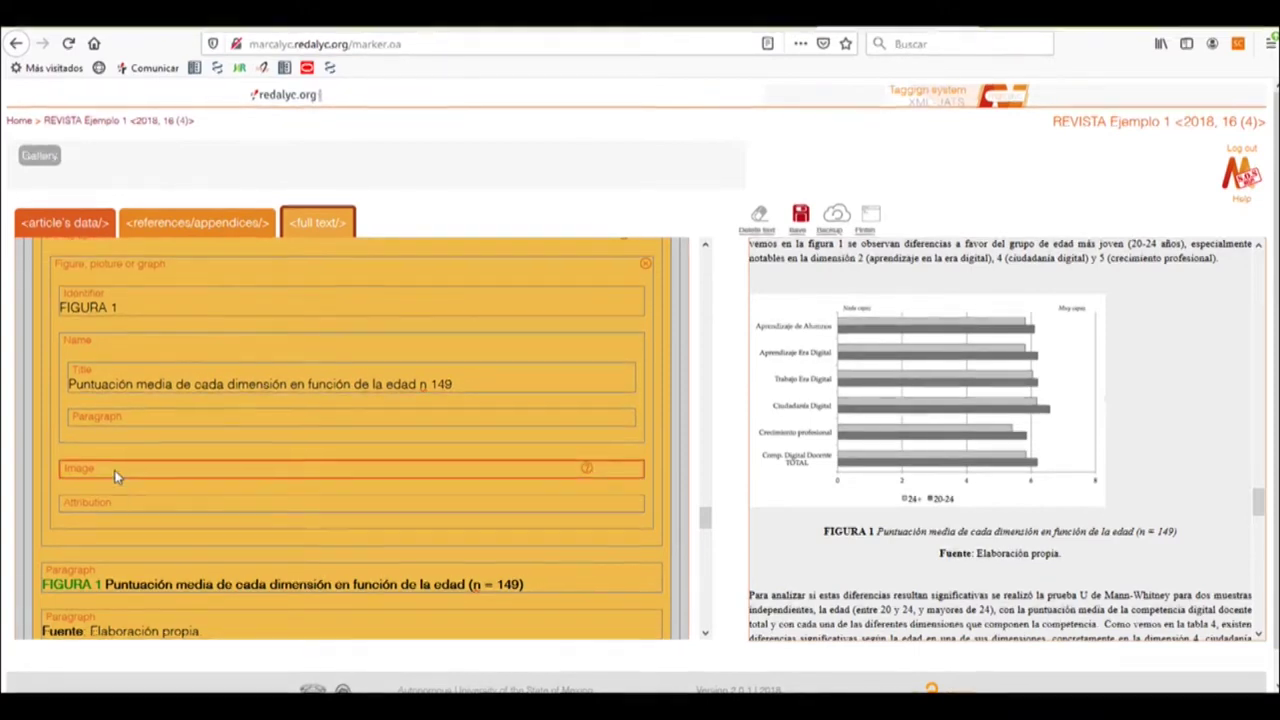
pyautogui.click(40, 162)
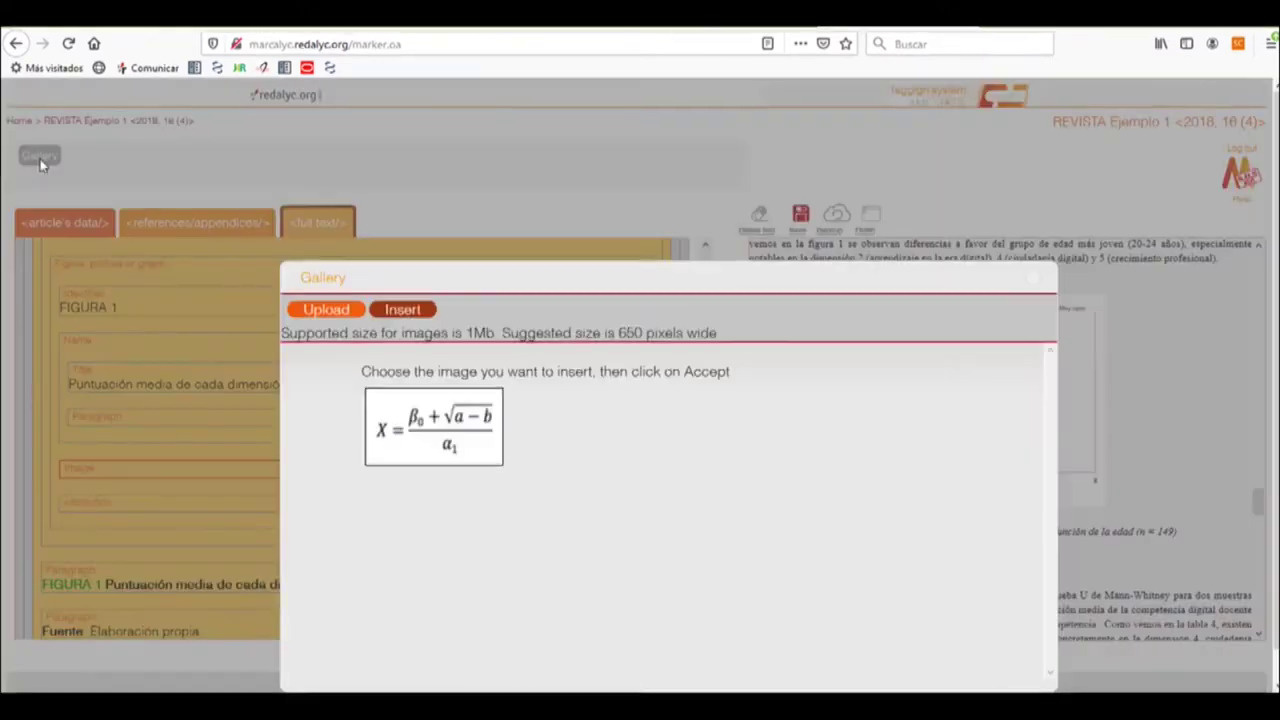
pyautogui.click(326, 311)
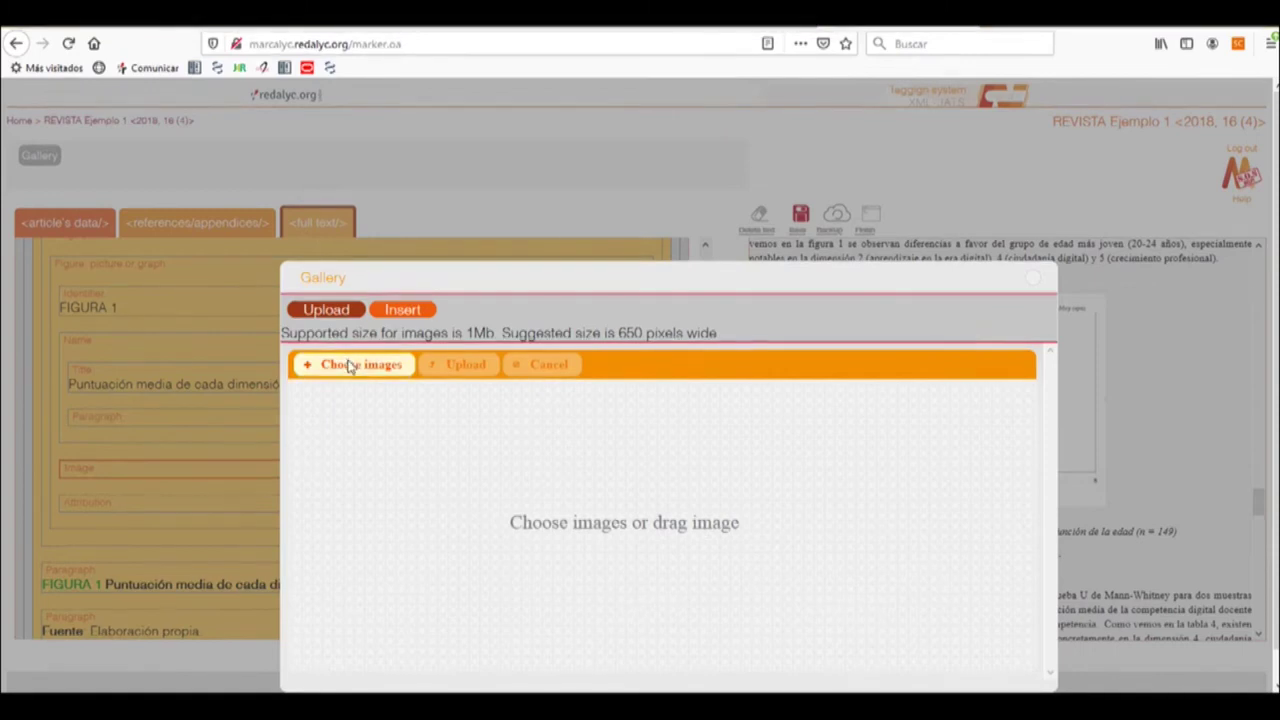
pyautogui.click(350, 366)
pyautogui.doubleClick(197, 150)
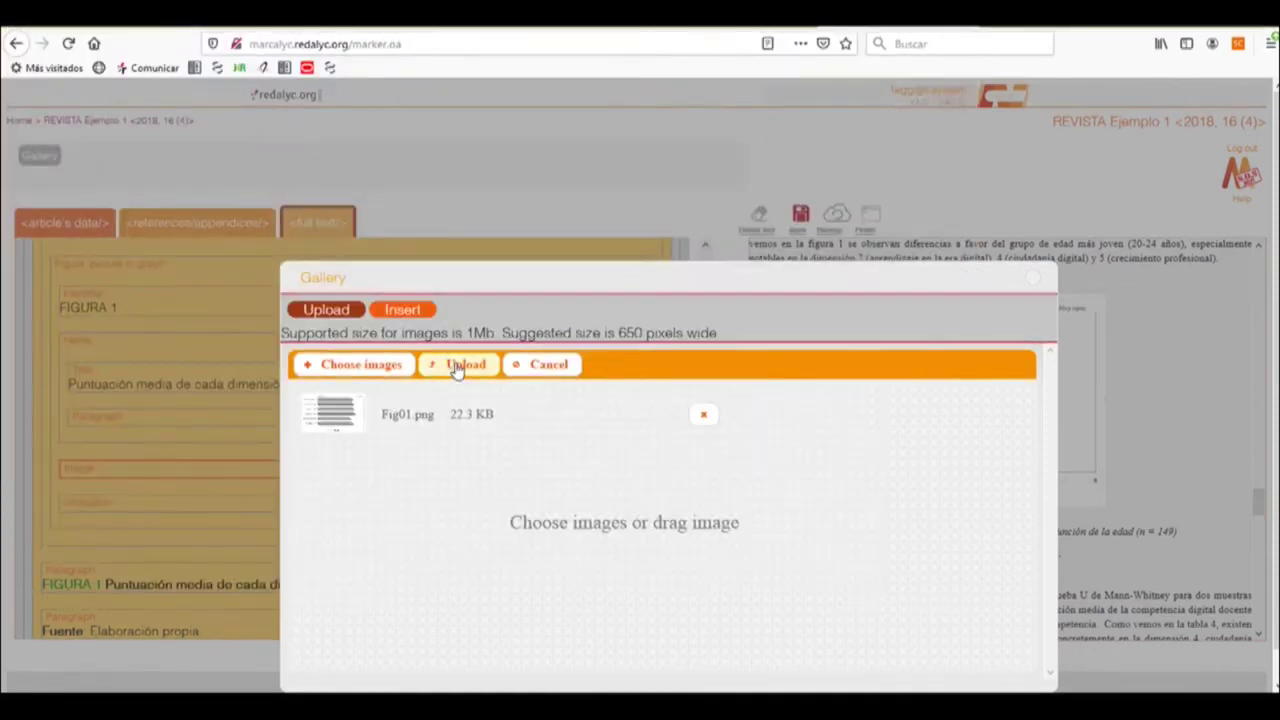
pyautogui.click(452, 366)
# - Insert the uploaded bar chart into FIGURA 1's Image field and check the "figura 1" mention in the paragraph above
pyautogui.click(412, 316)
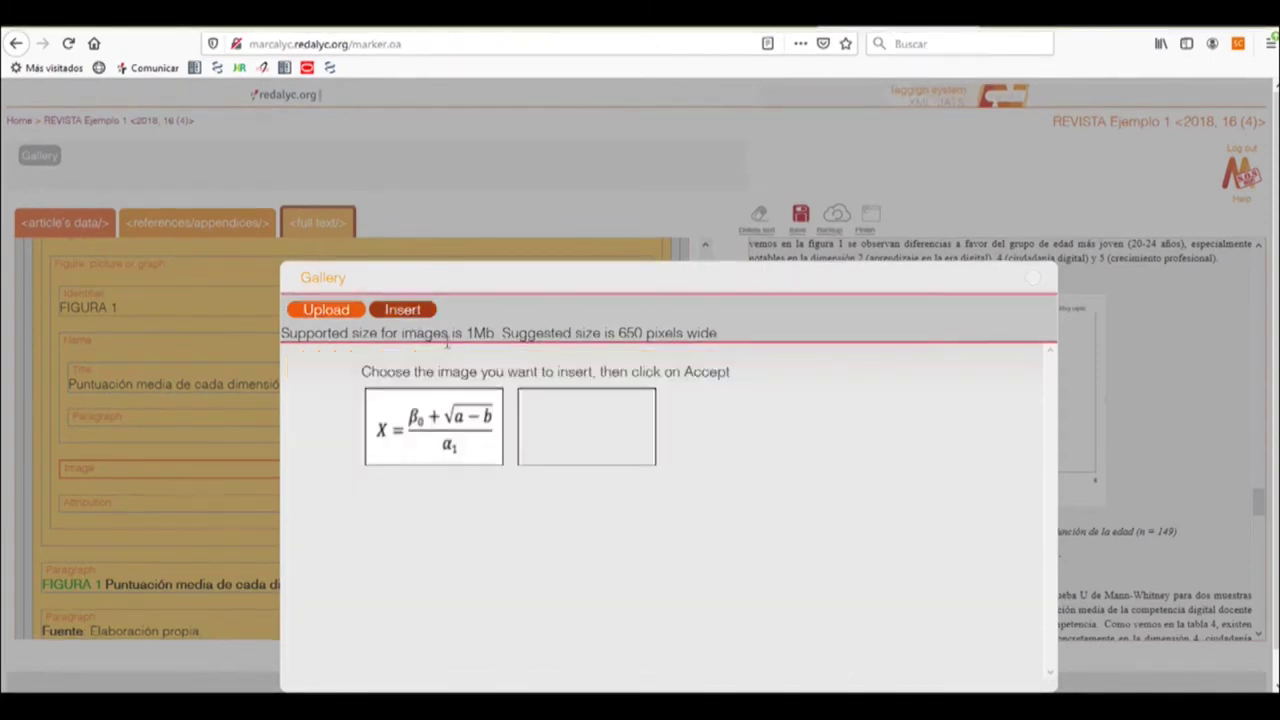
pyautogui.click(590, 429)
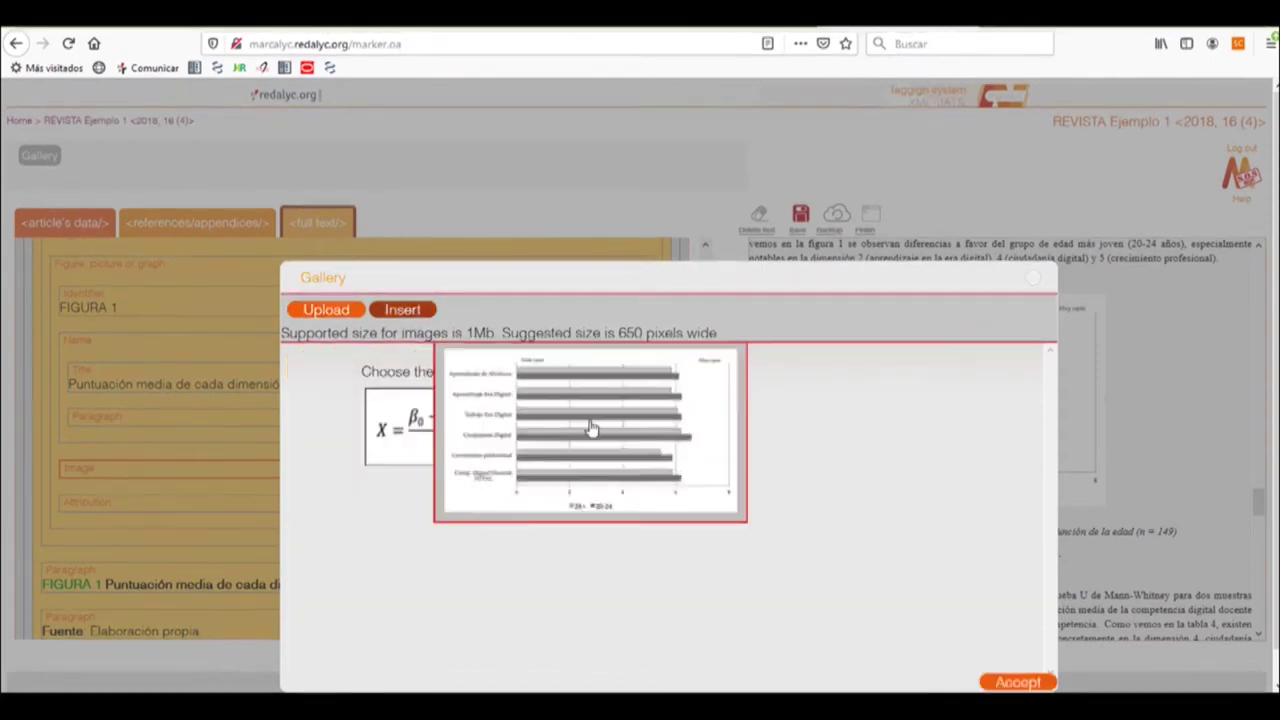
pyautogui.click(1017, 681)
pyautogui.scroll(3, 367, 528)
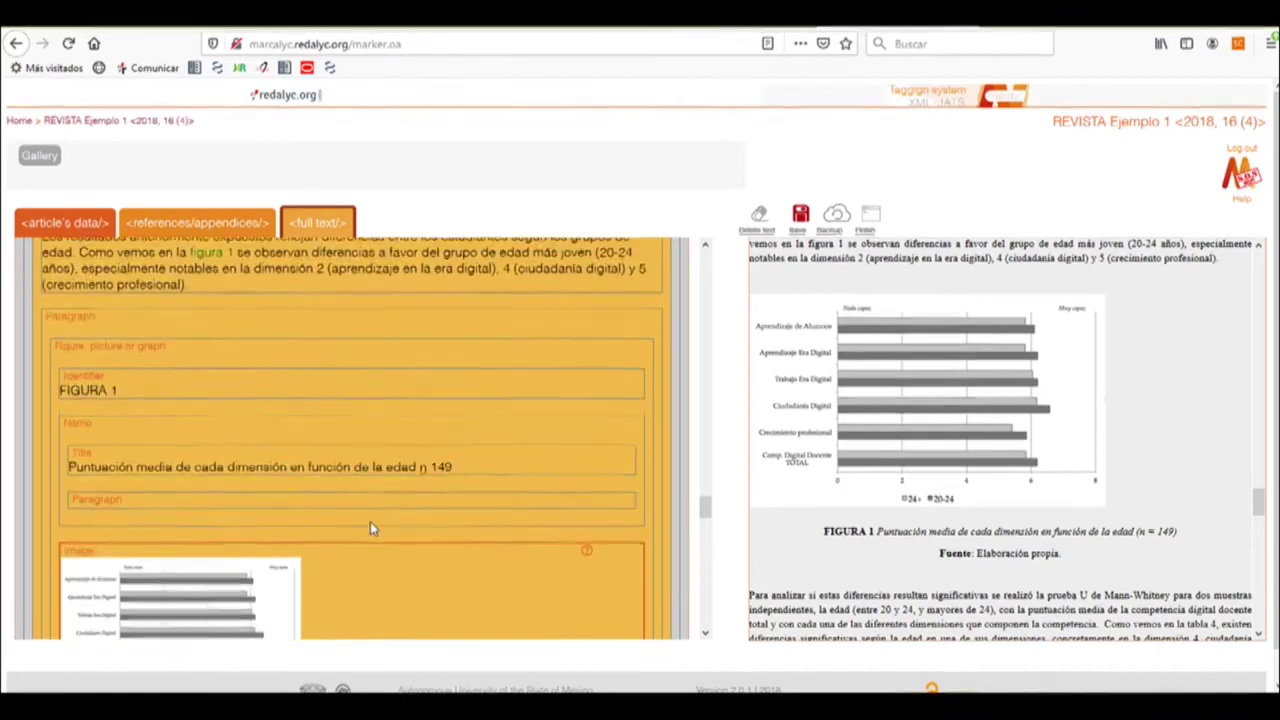
pyautogui.moveTo(224, 282)
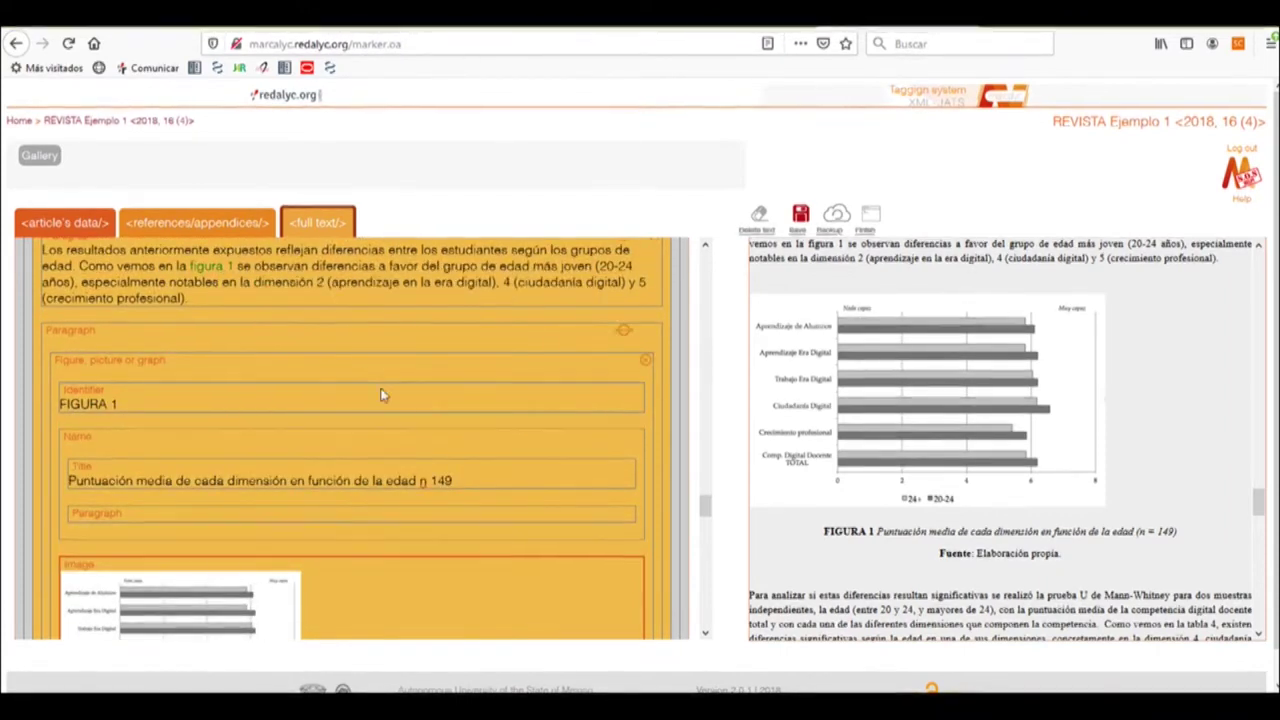
# - Delete the redundant caption and source paragraphs below FIGURA 1 and fill its Attribution field with "Fuente: Elaboración propia." from the source text
pyautogui.scroll(-5, 405, 399)
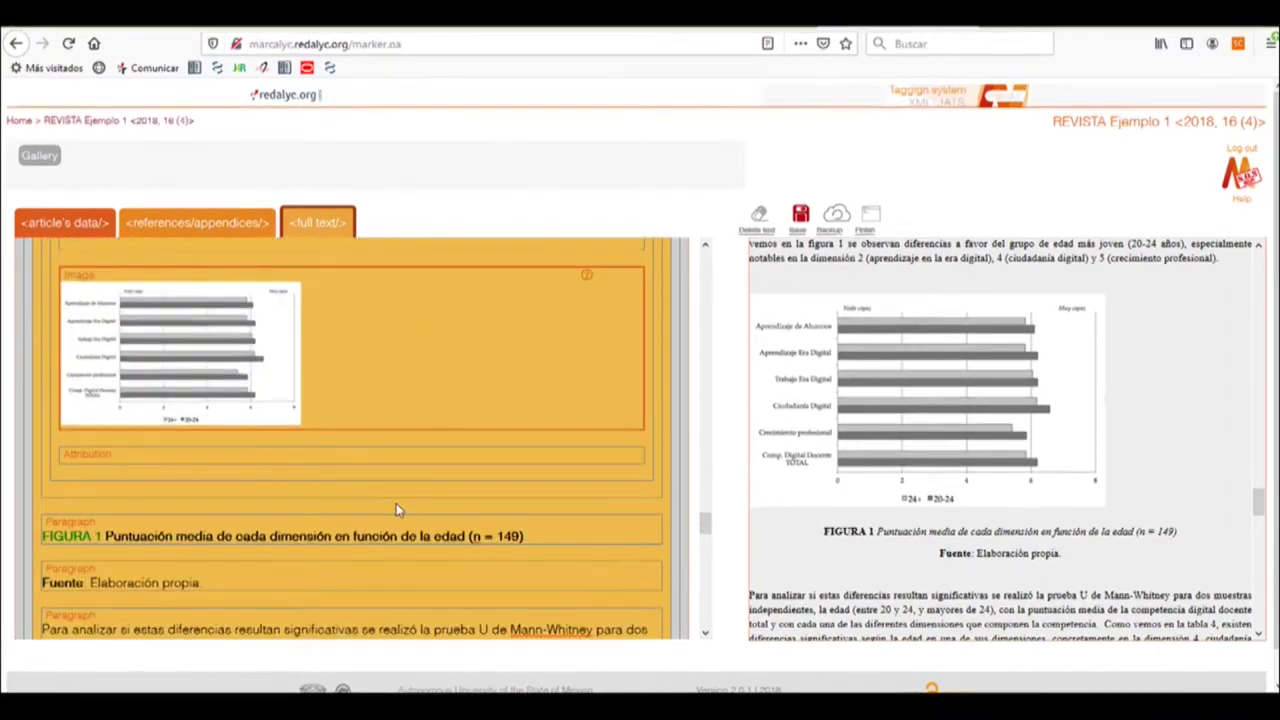
pyautogui.click(657, 571)
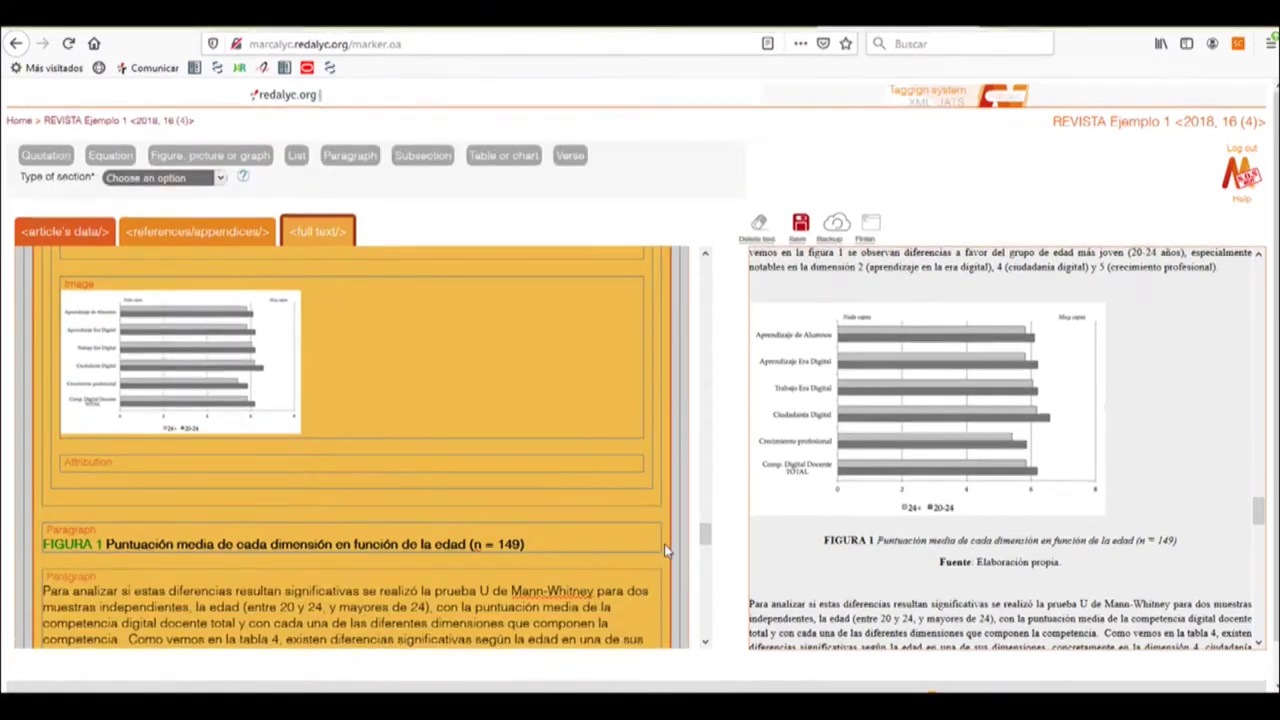
pyautogui.click(660, 534)
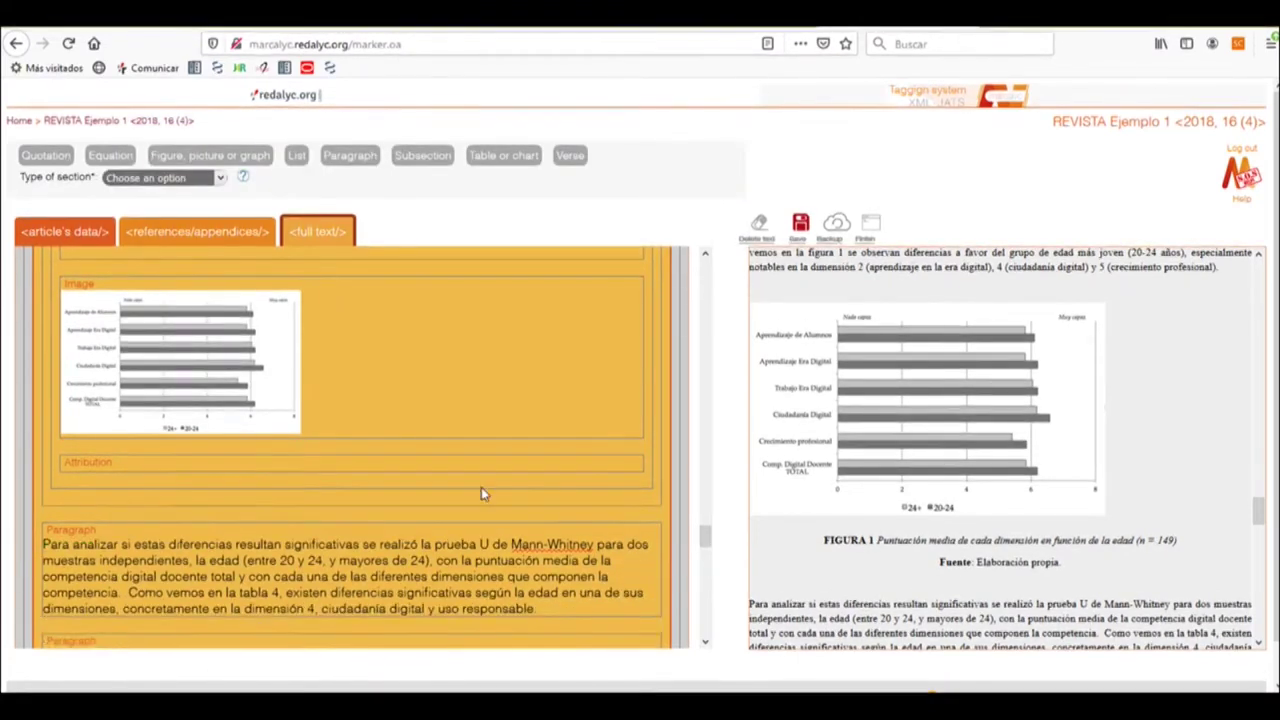
pyautogui.click(271, 464)
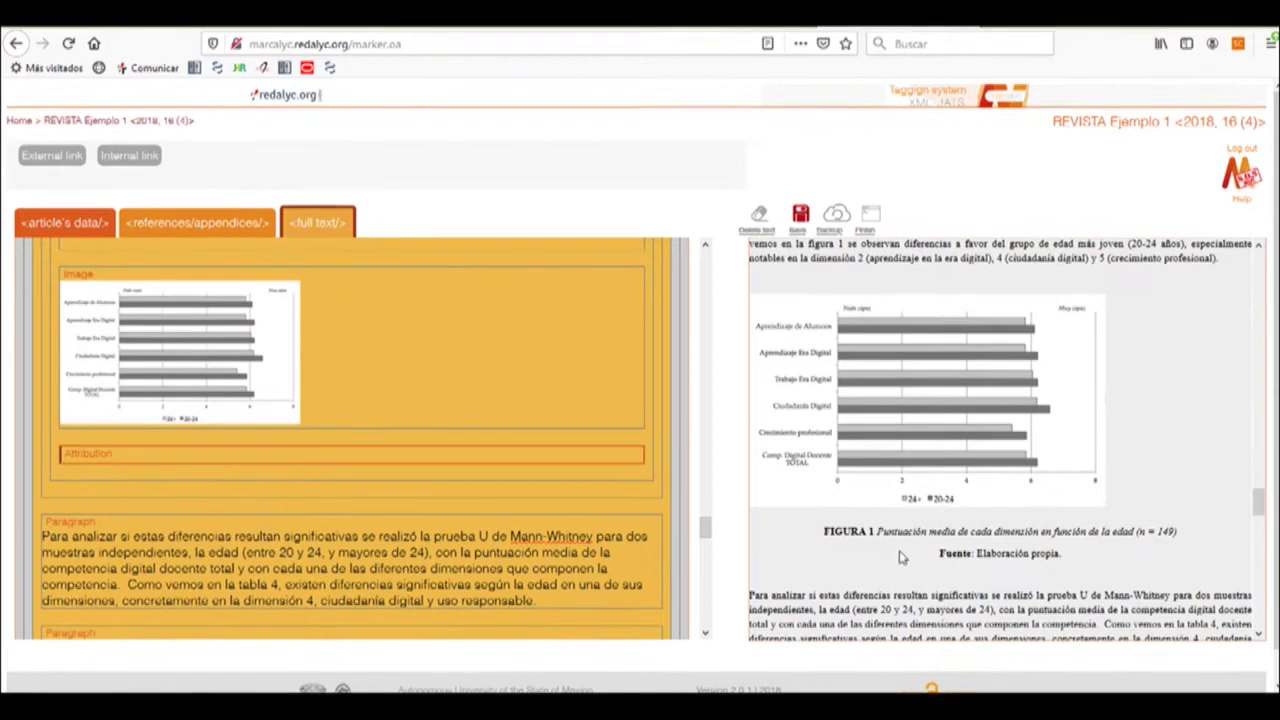
pyautogui.moveTo(940, 553); pyautogui.dragTo(1062, 560)
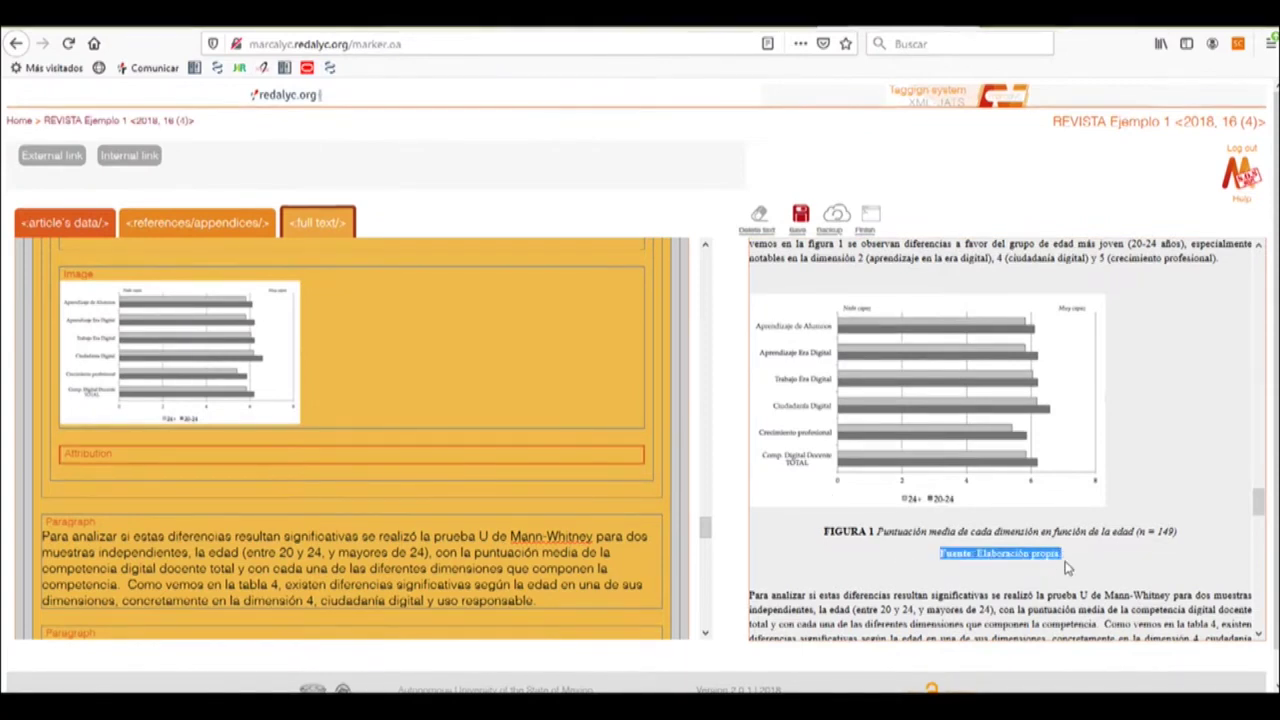
# - Review the remaining sections through the end of 5. CONCLUSIONES and save the tagged article
pyautogui.scroll(-6, 538, 409)
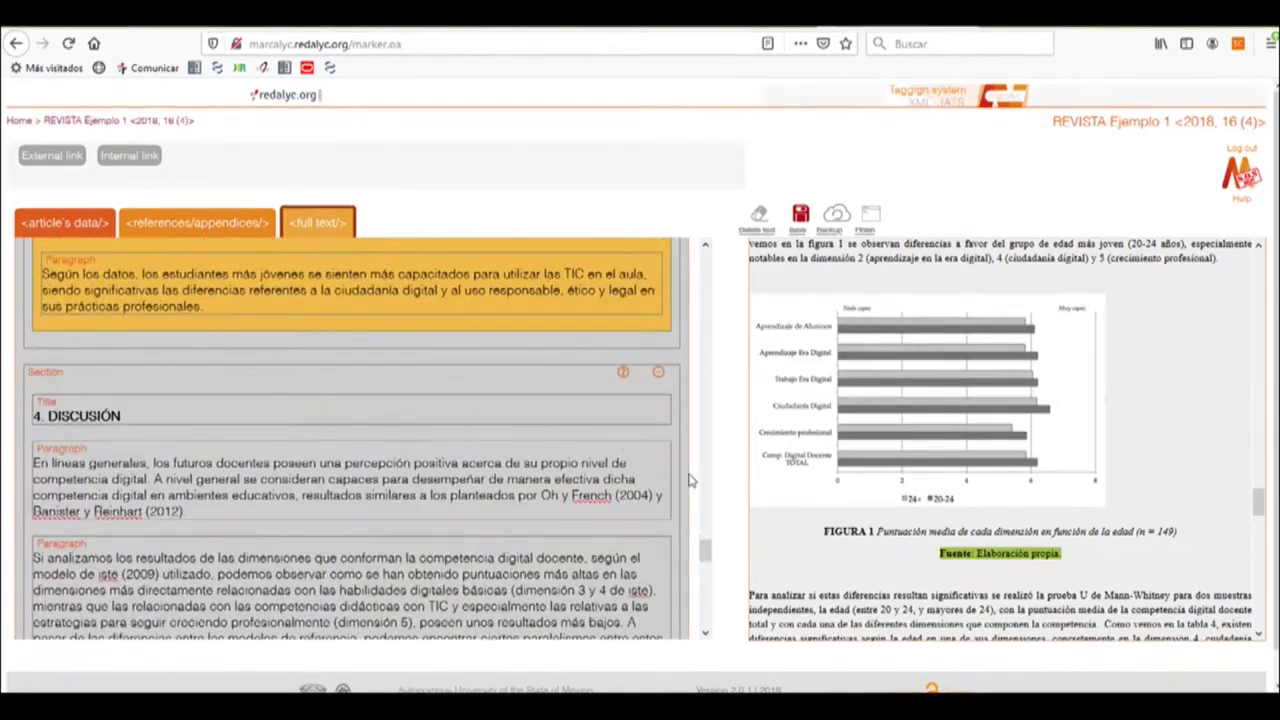
pyautogui.scroll(-5, 692, 481)
pyautogui.scroll(-10, 688, 481)
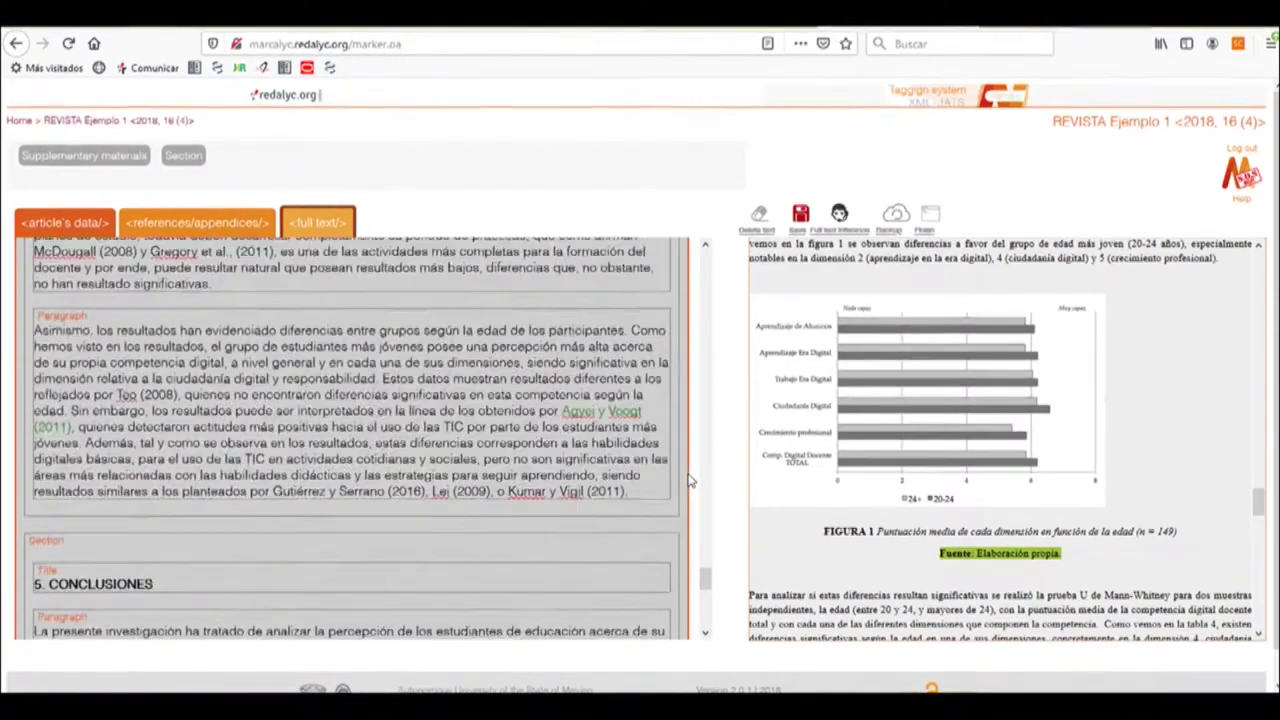
pyautogui.scroll(-3, 688, 481)
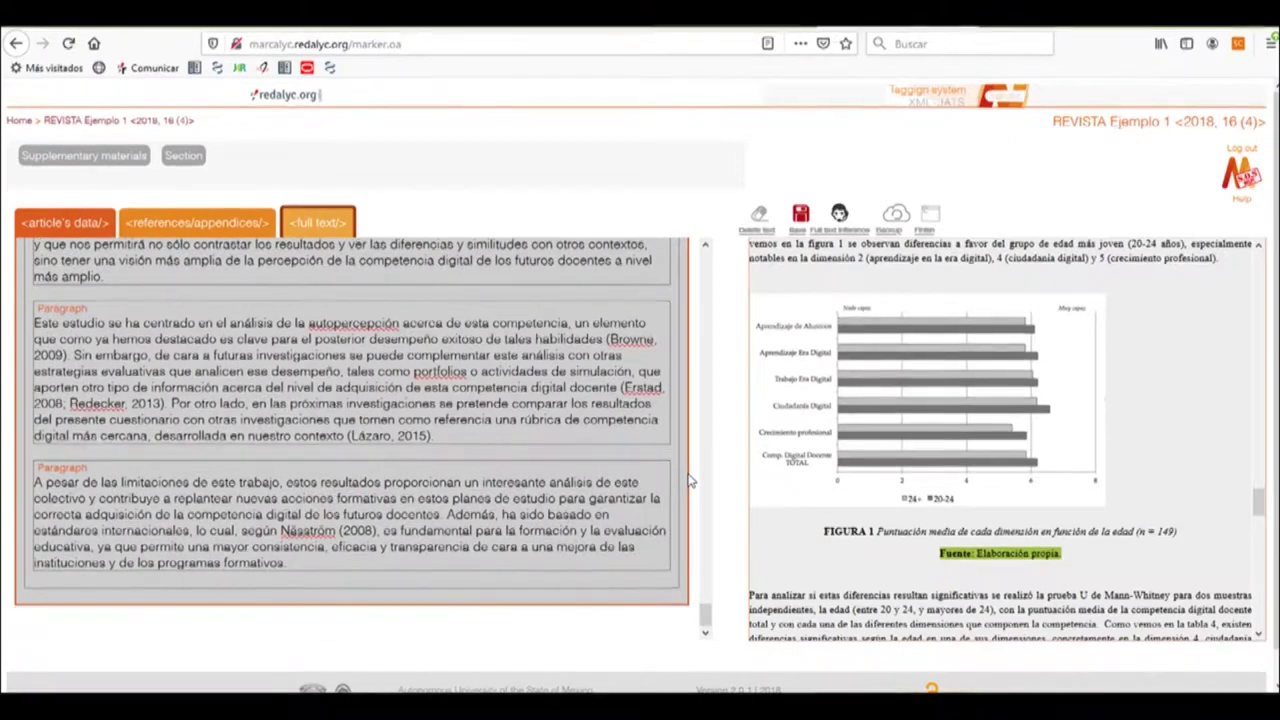
pyautogui.click(800, 218)
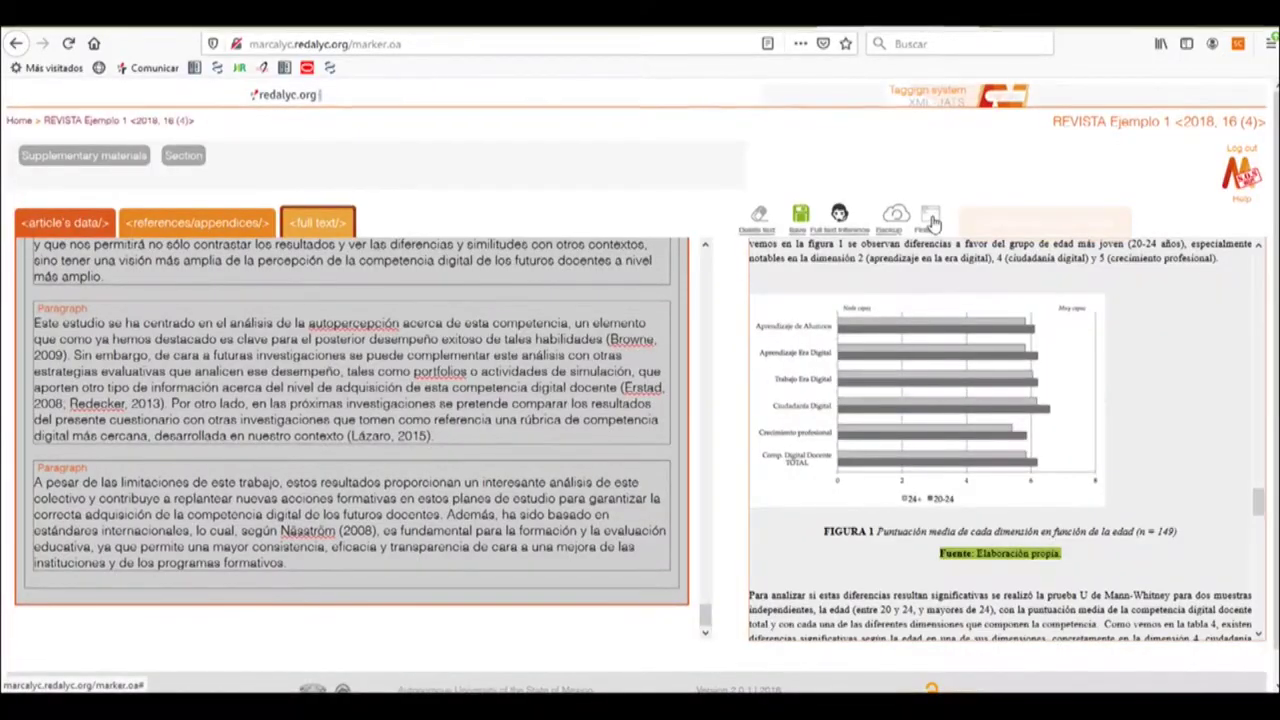
# - Finish the article's markup, previewing the Riga and Upsala PDF styles and accepting Riga for the generated PDF
pyautogui.click(930, 218)
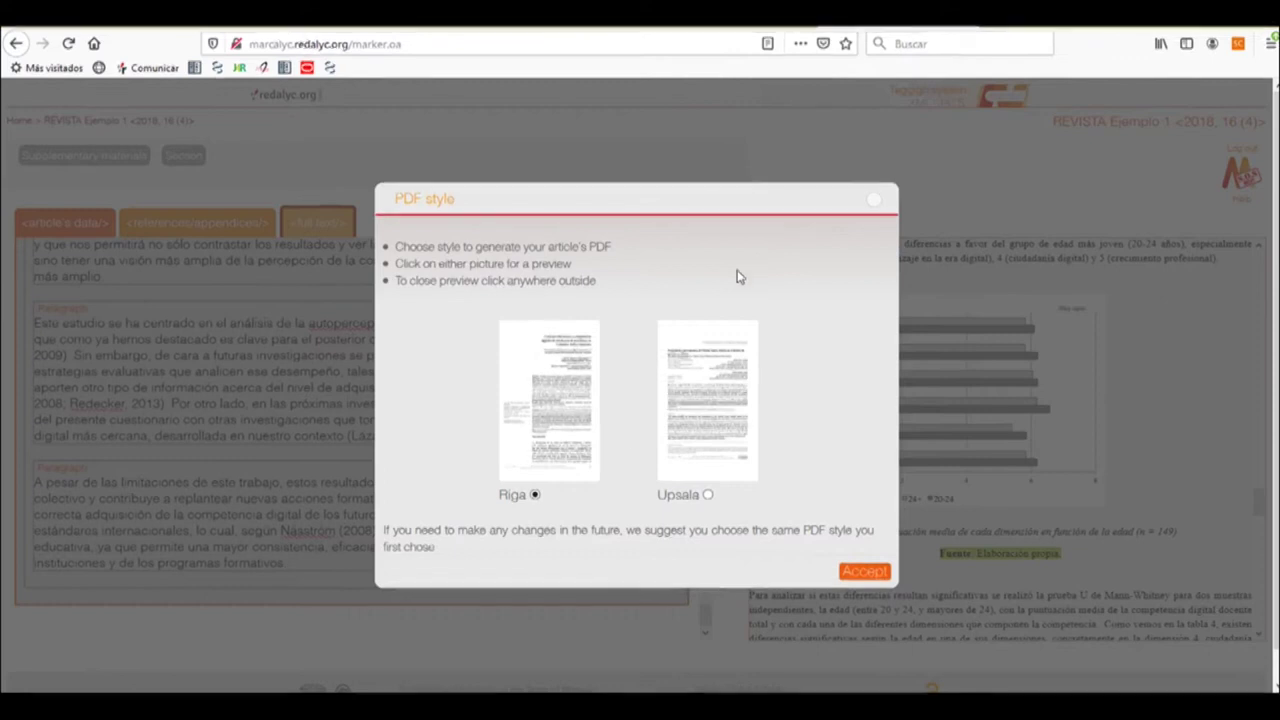
pyautogui.click(572, 425)
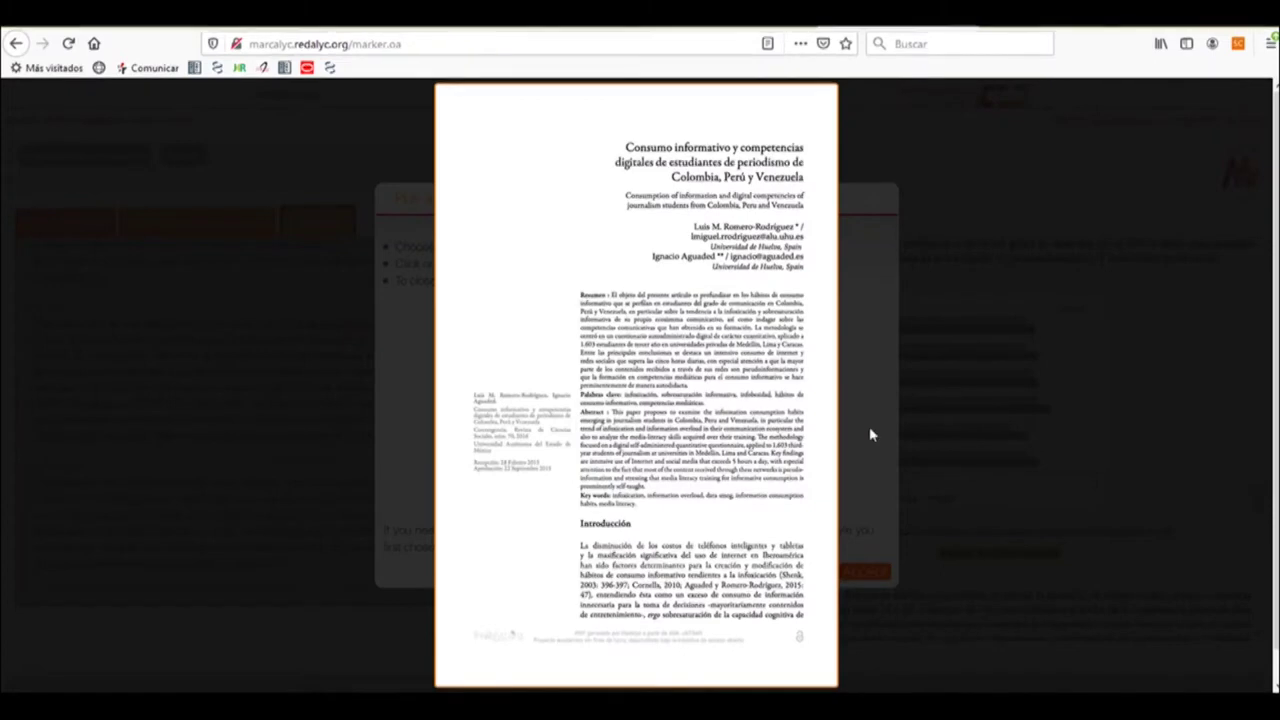
pyautogui.click(869, 427)
pyautogui.click(709, 415)
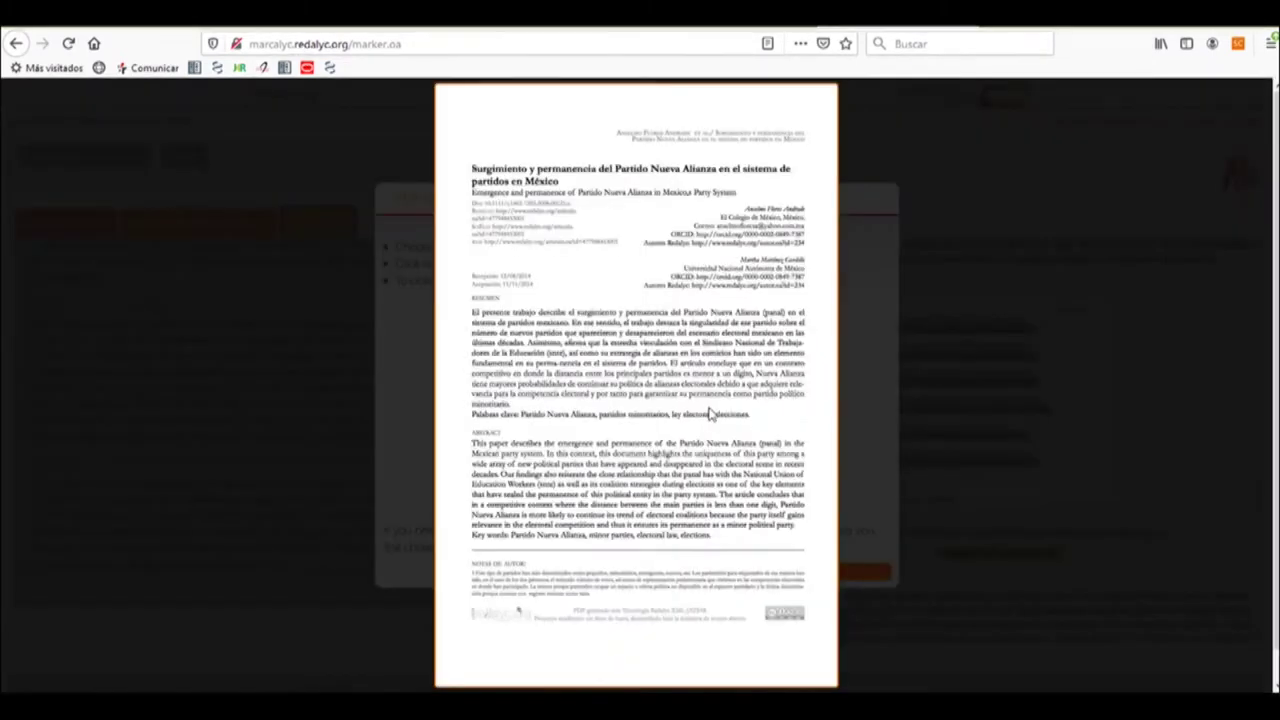
pyautogui.click(859, 417)
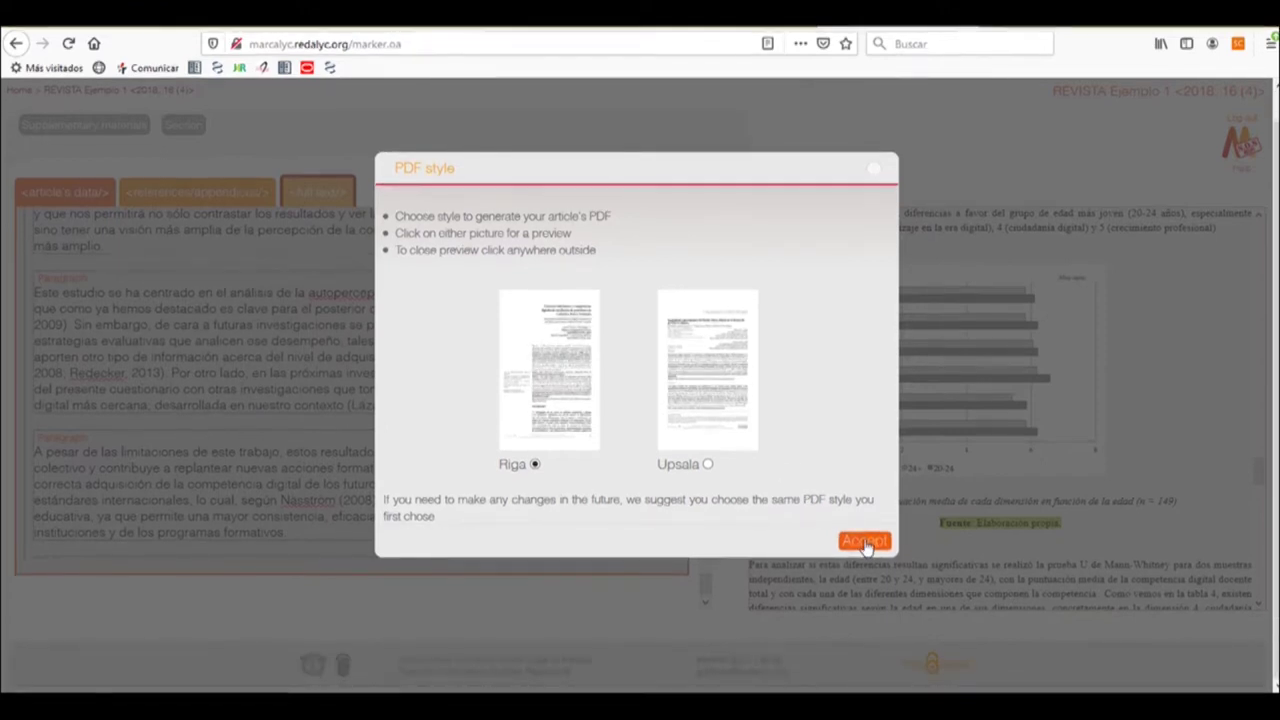
pyautogui.click(864, 541)
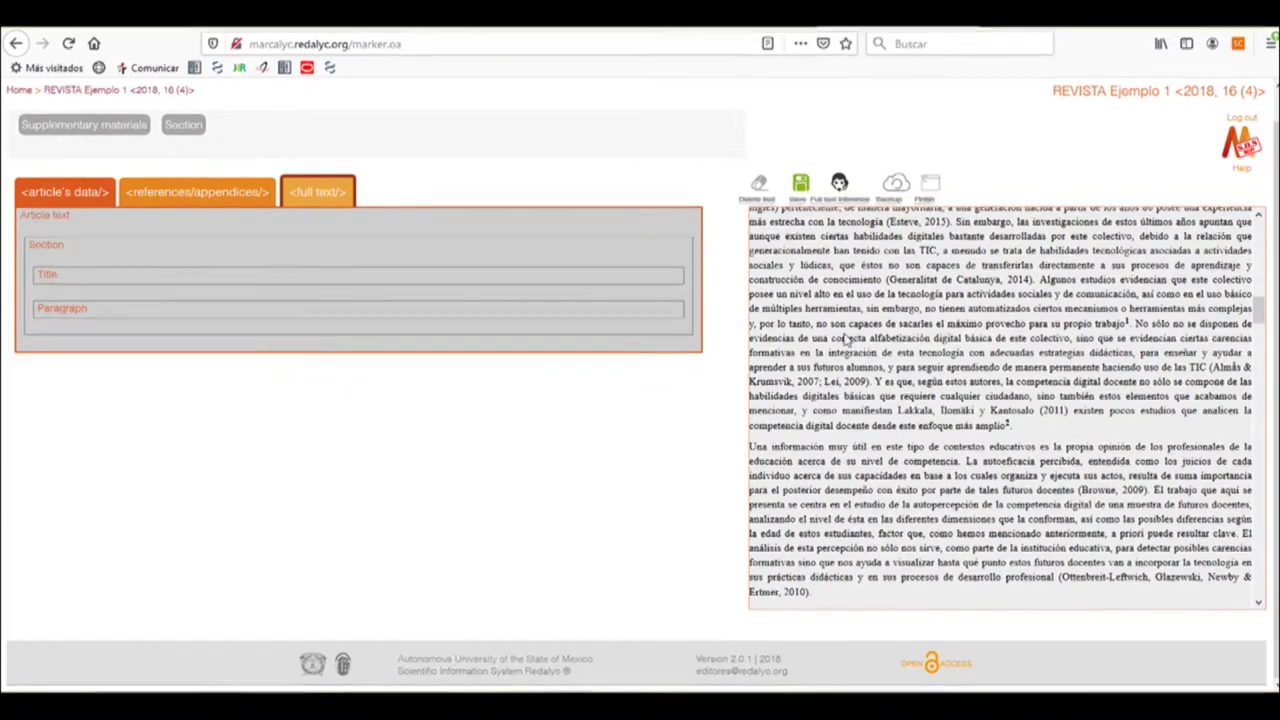
# - Fill the empty section's Title with "1. INTRODUCCIÓN" from the source text and make it bold
pyautogui.scroll(8, 849, 337)
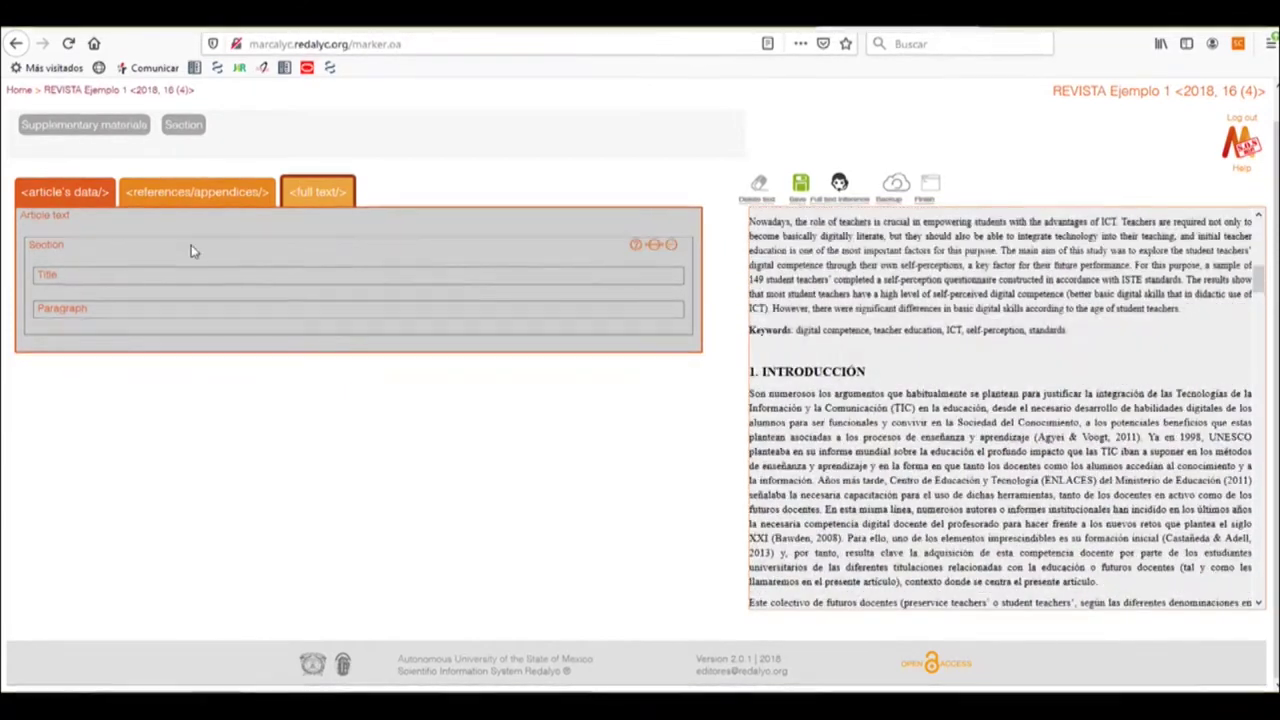
pyautogui.click(109, 274)
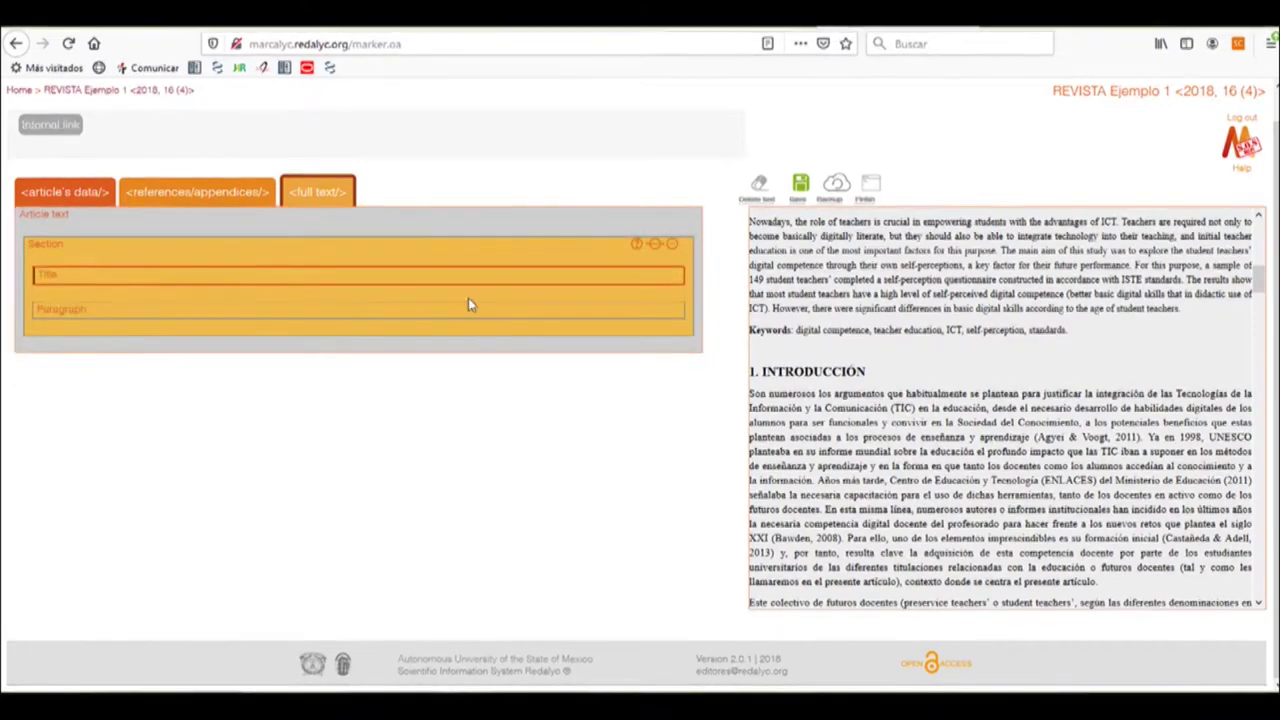
pyautogui.doubleClick(753, 370)
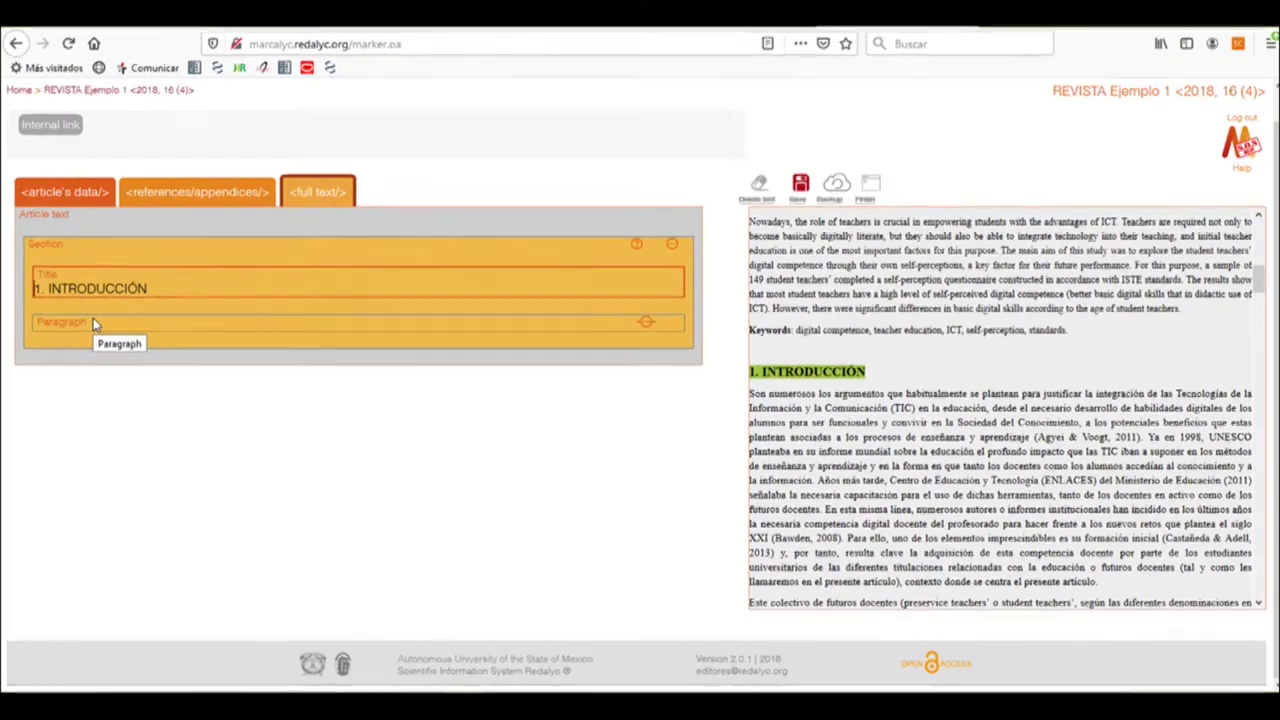
pyautogui.moveTo(34, 288); pyautogui.dragTo(147, 300)
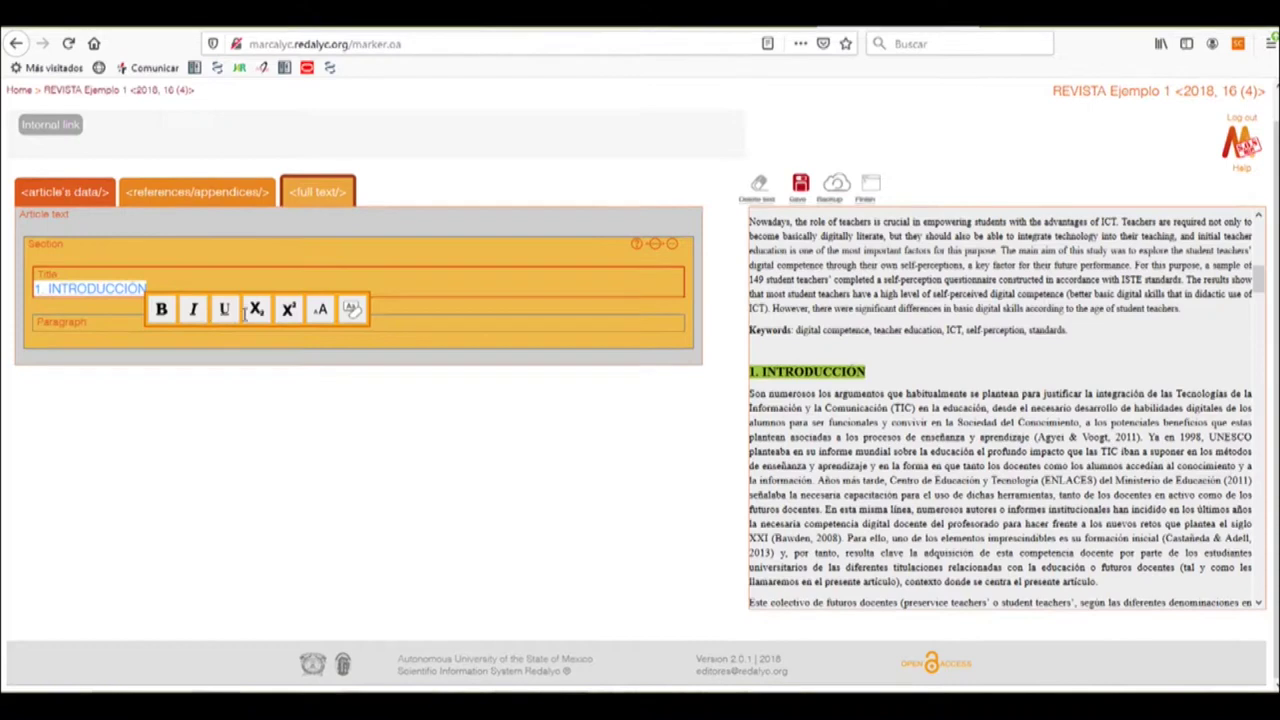
pyautogui.click(166, 313)
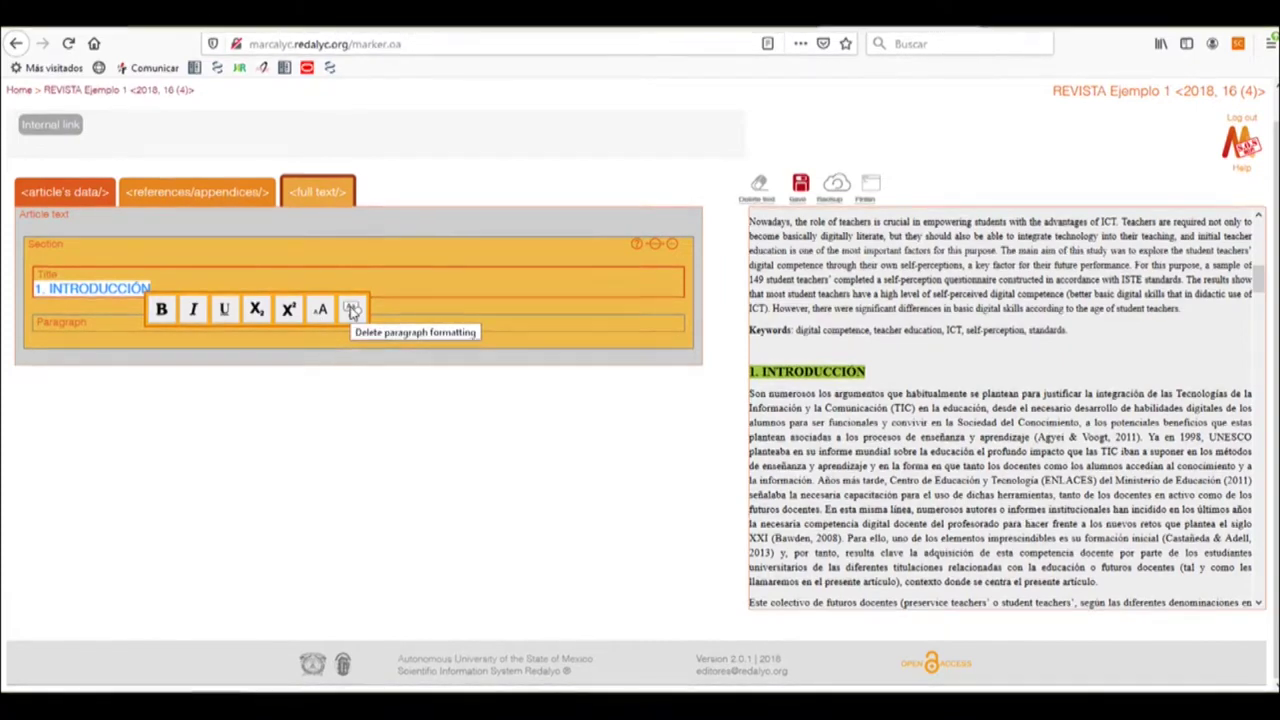
# - Fill the section's Paragraph field with the full body text of 1. INTRODUCCIÓN from the source, stopping before heading 2
pyautogui.click(400, 320)
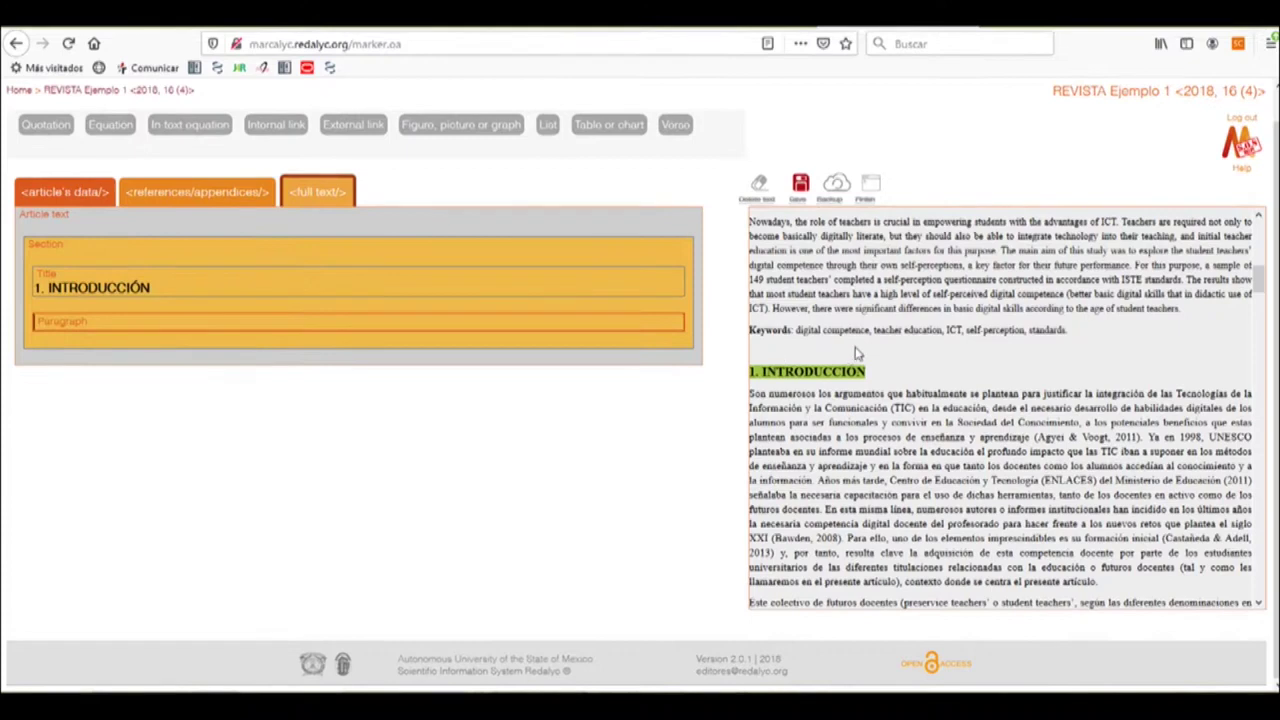
pyautogui.scroll(-3, 855, 352)
pyautogui.moveTo(751, 229); pyautogui.dragTo(816, 515)
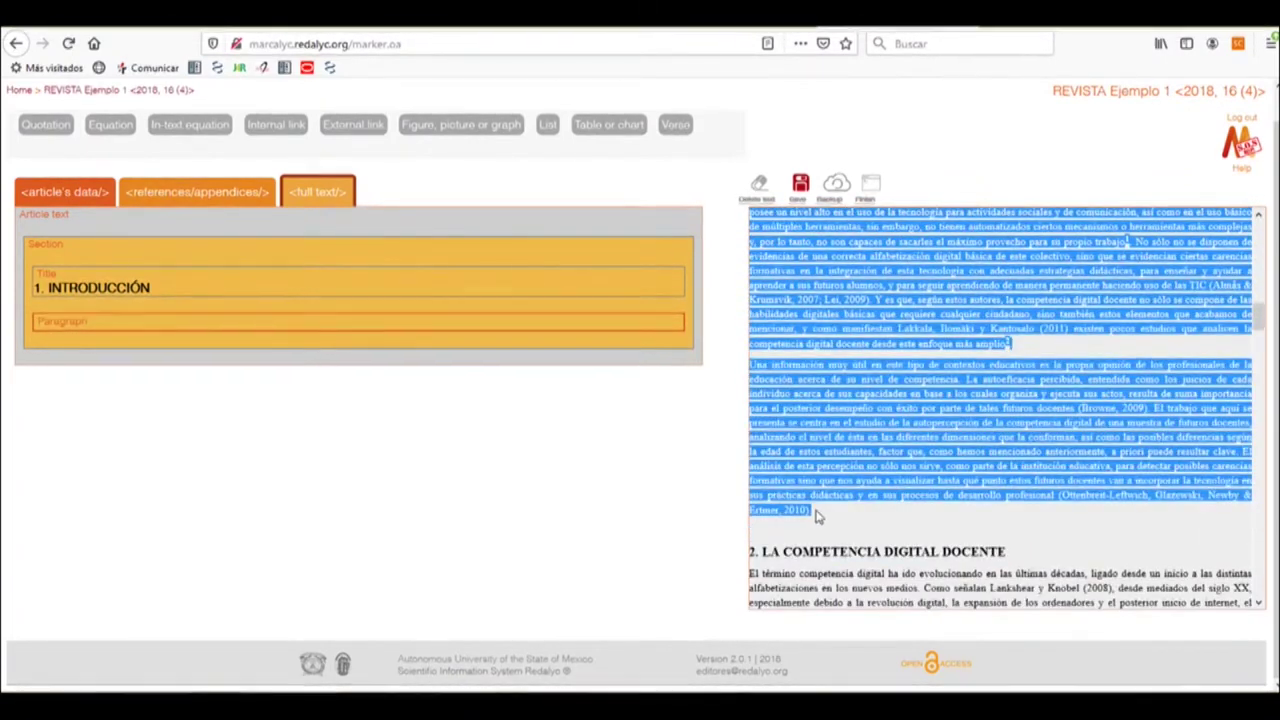
pyautogui.click(801, 510)
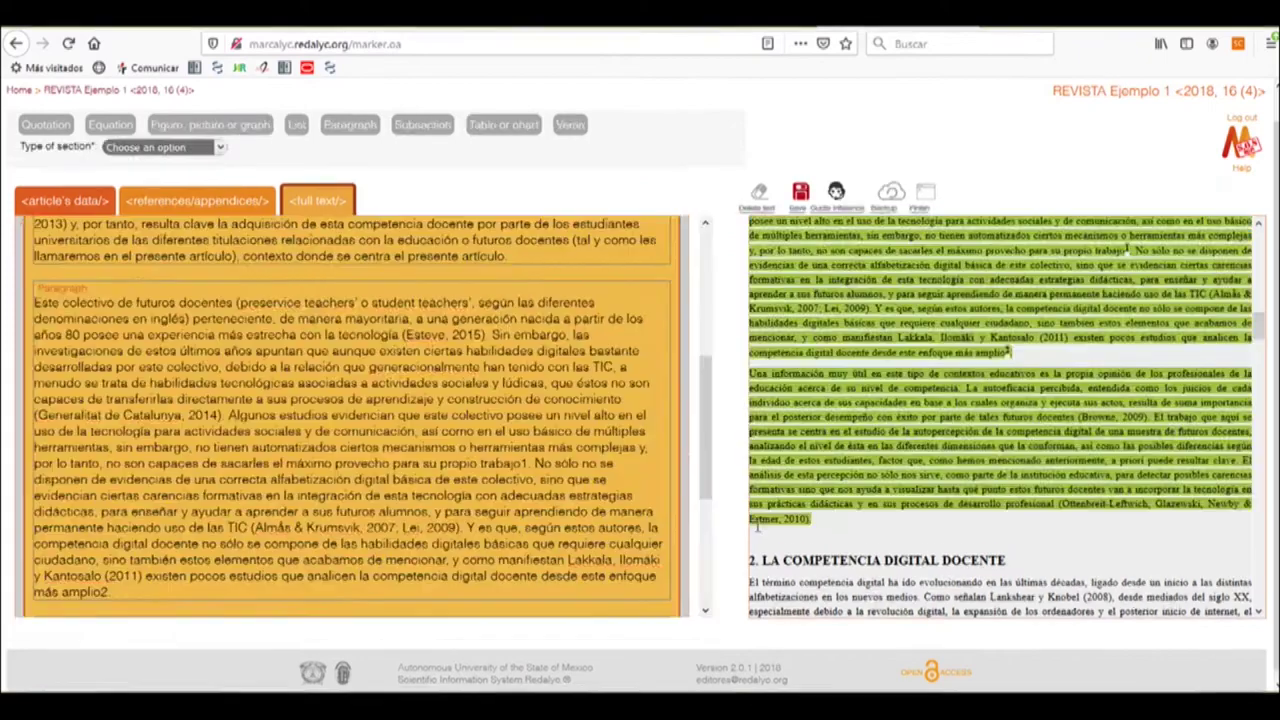
# - Link the first in-text citation of the first introduction paragraph, the two-author one from 2011, to its matching bibliographic reference
pyautogui.scroll(1, 517, 470)
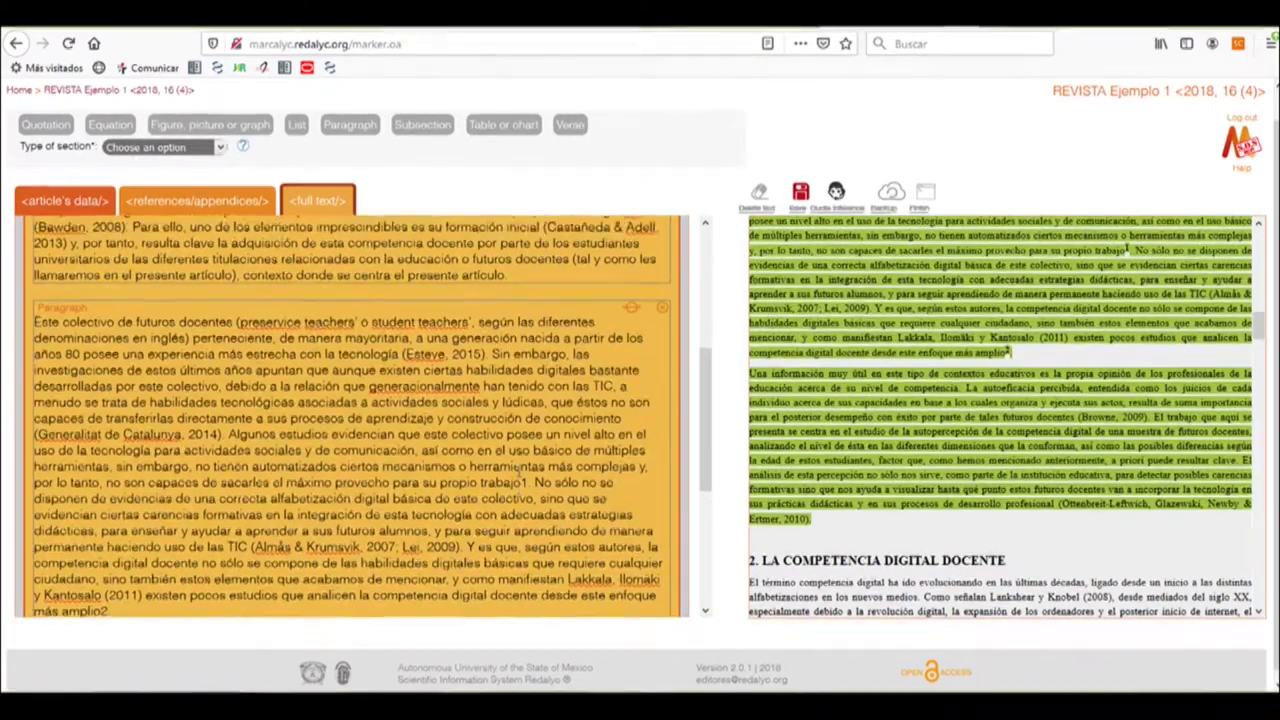
pyautogui.scroll(5, 517, 470)
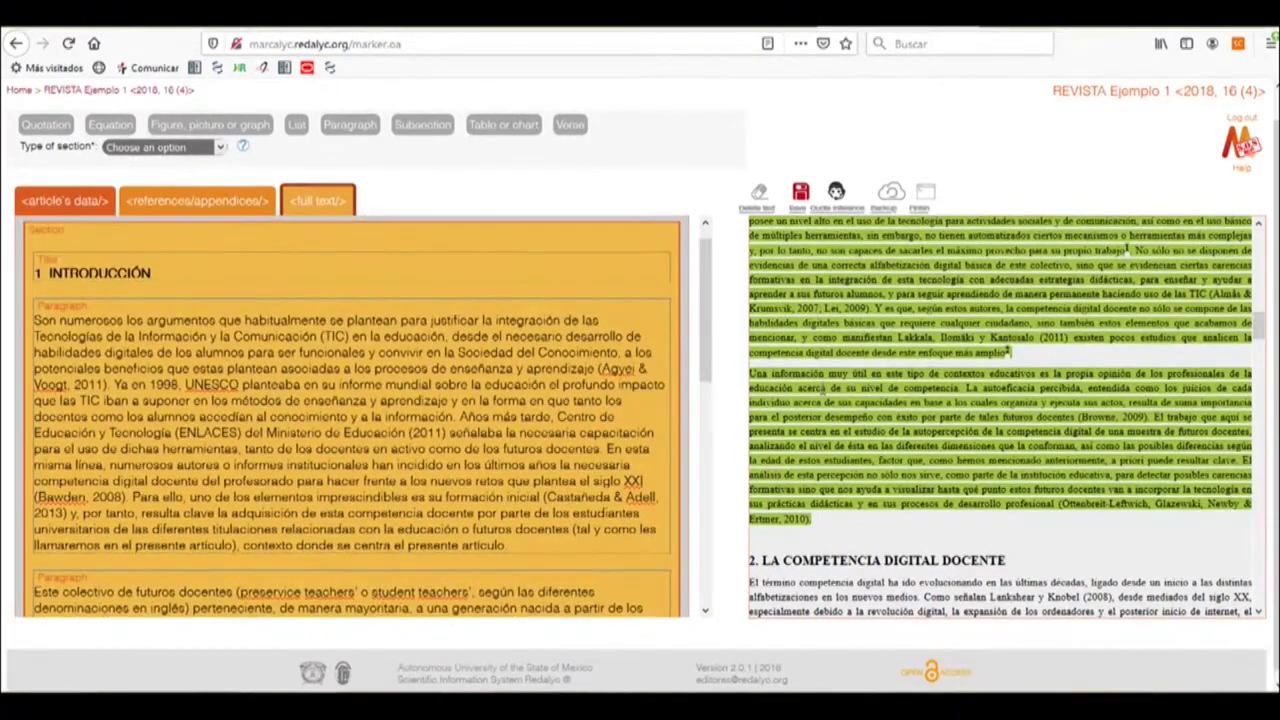
pyautogui.scroll(5, 1005, 415)
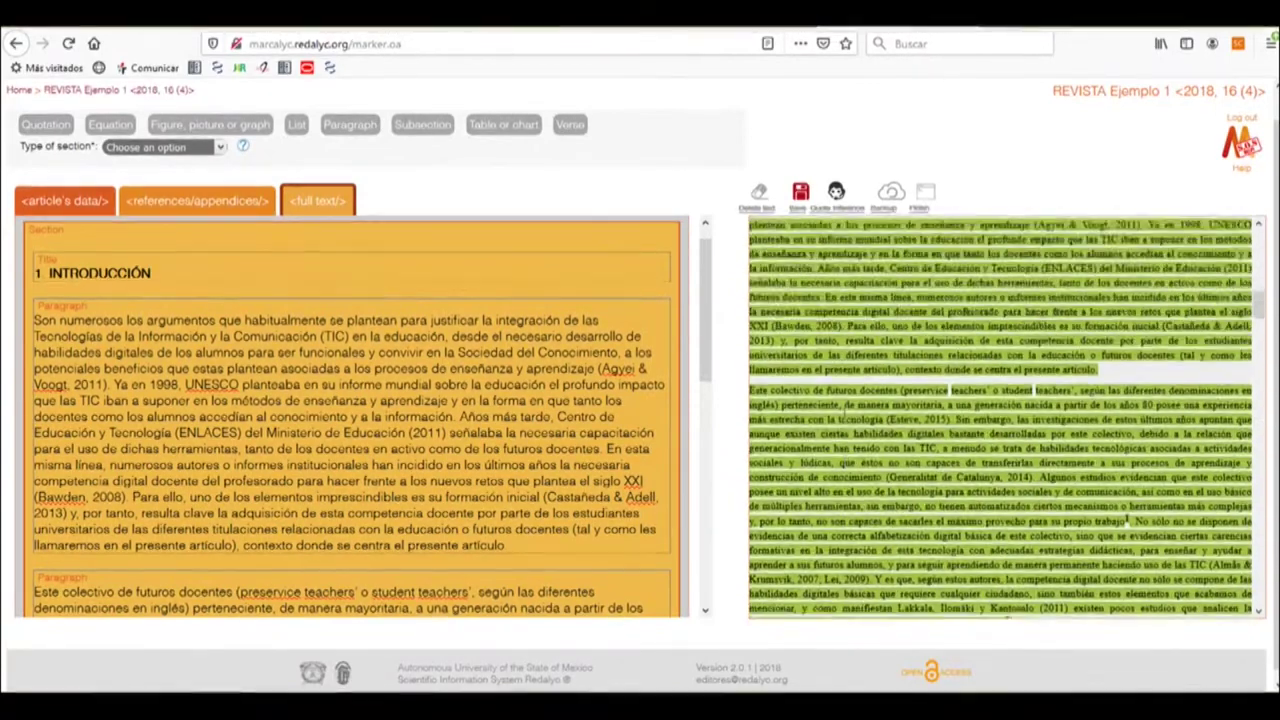
pyautogui.scroll(3, 845, 421)
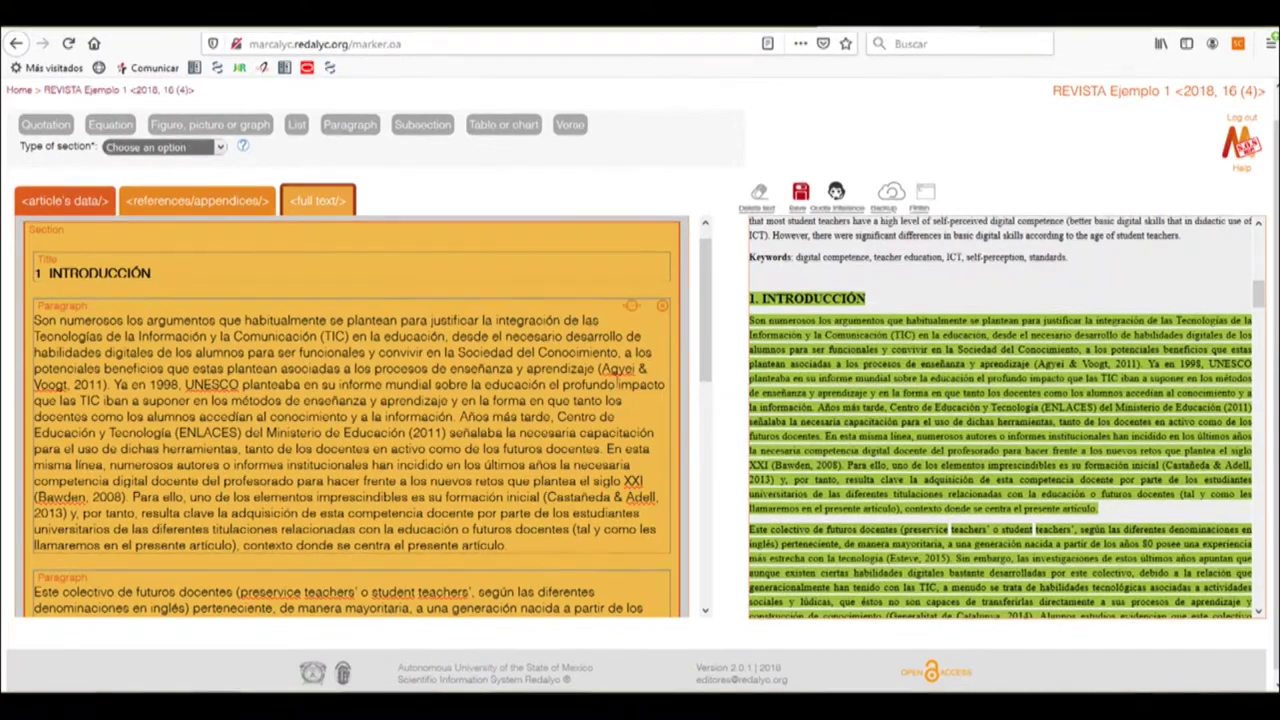
pyautogui.moveTo(603, 368); pyautogui.dragTo(100, 385)
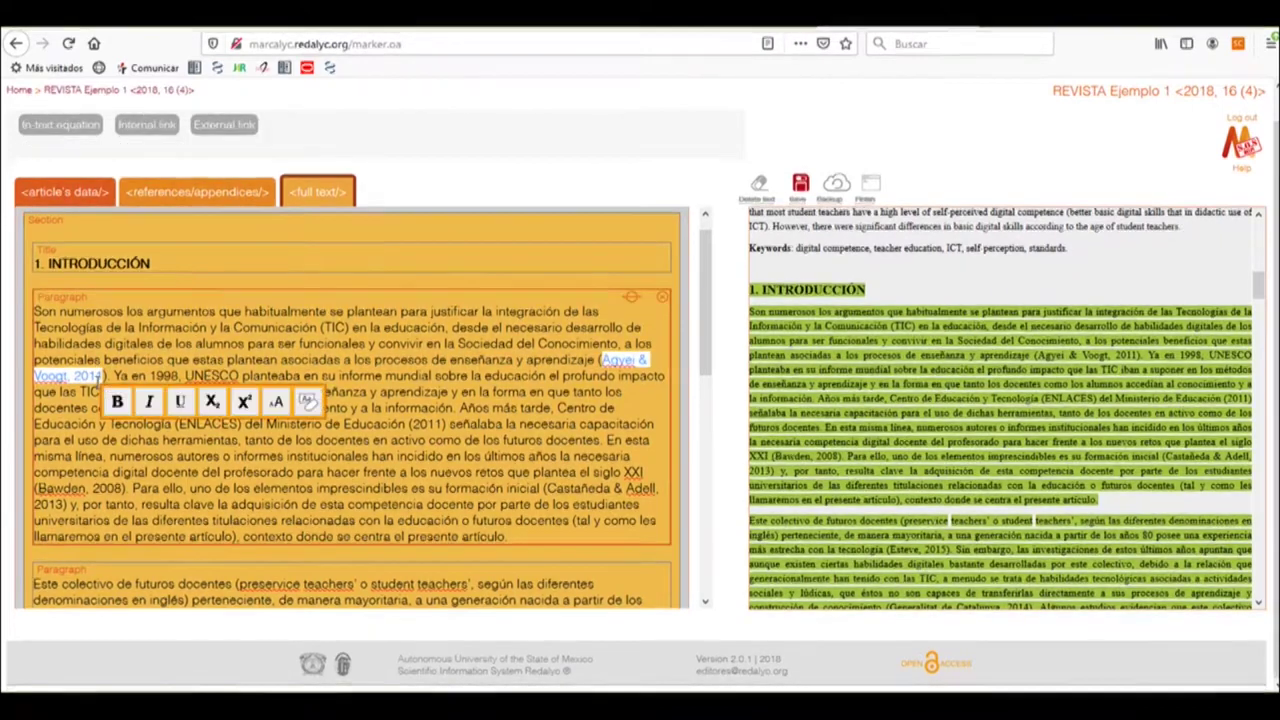
pyautogui.click(145, 128)
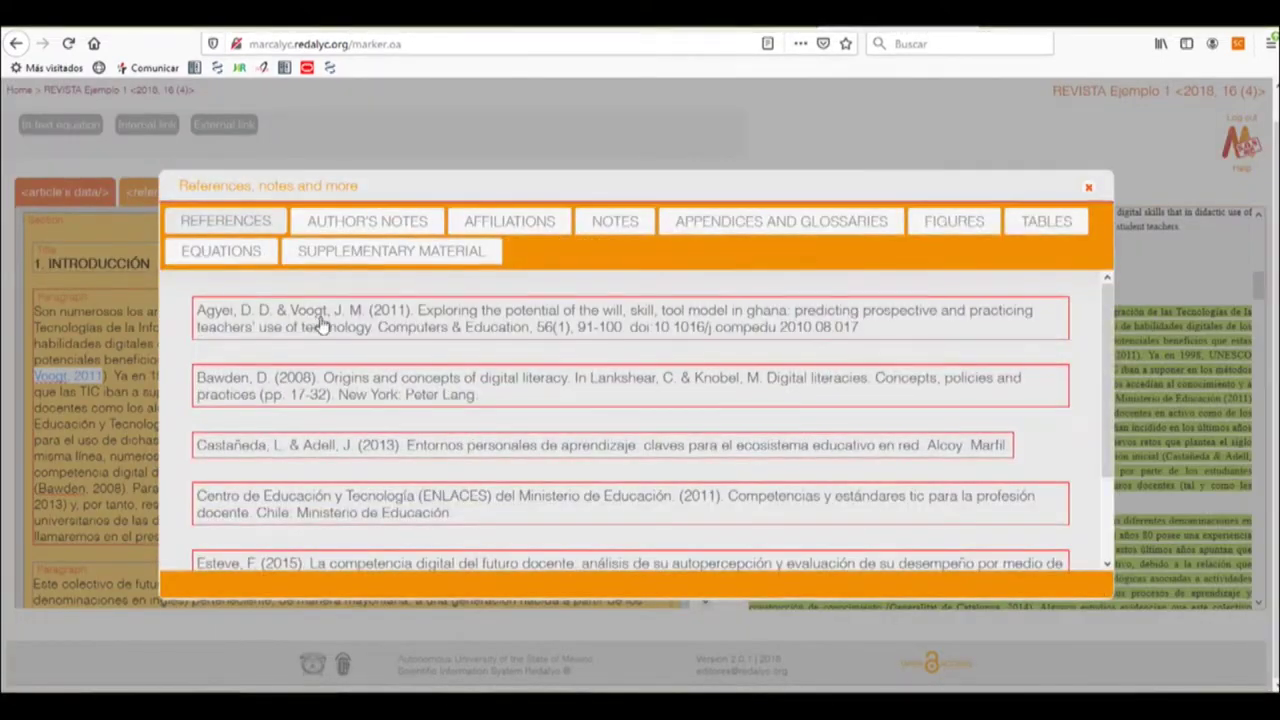
pyautogui.click(325, 327)
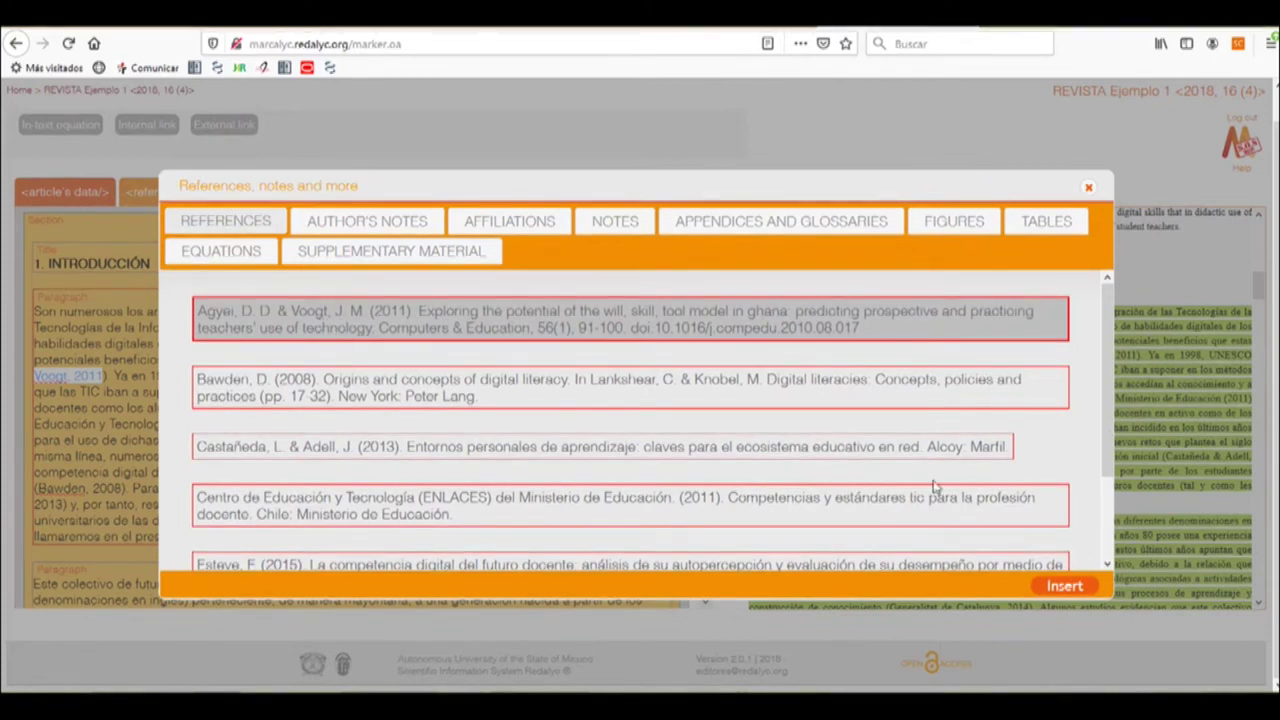
pyautogui.click(1064, 587)
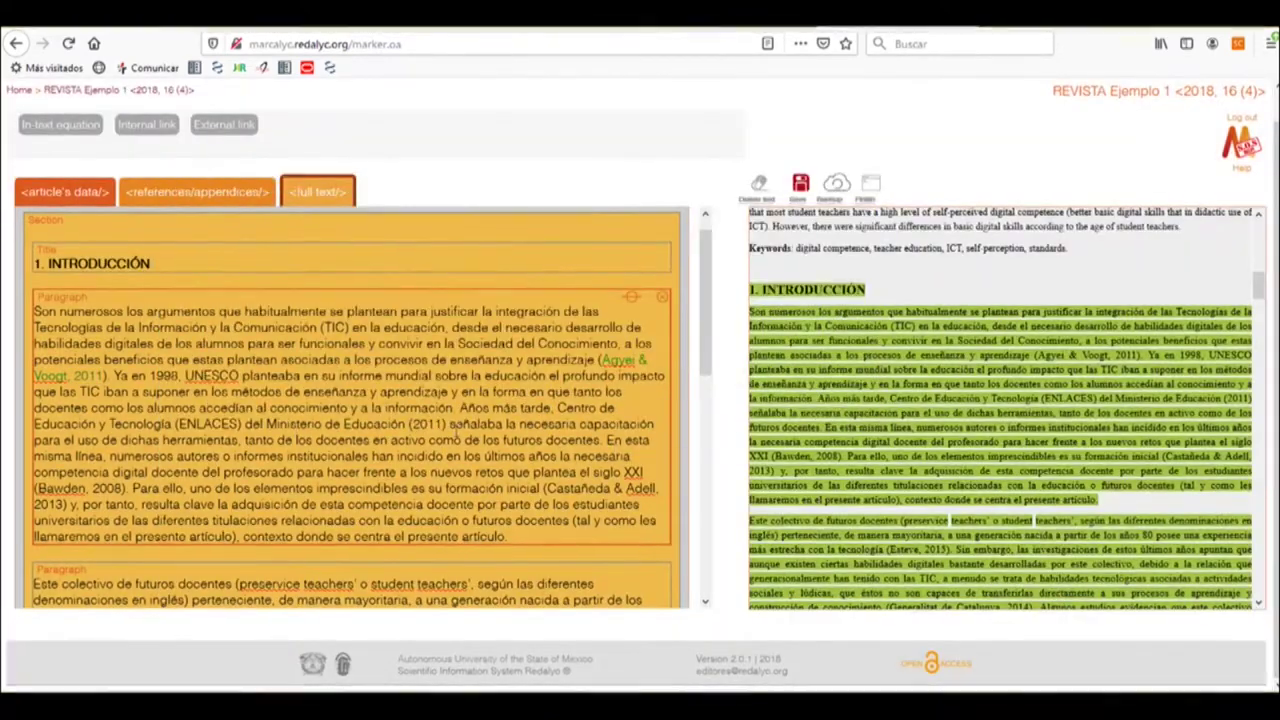
# - Link the citation "Centro de Educación y Tecnología (ENLACES) del Ministerio de Educación (2011)" to its matching reference
pyautogui.moveTo(557, 408); pyautogui.dragTo(444, 424)
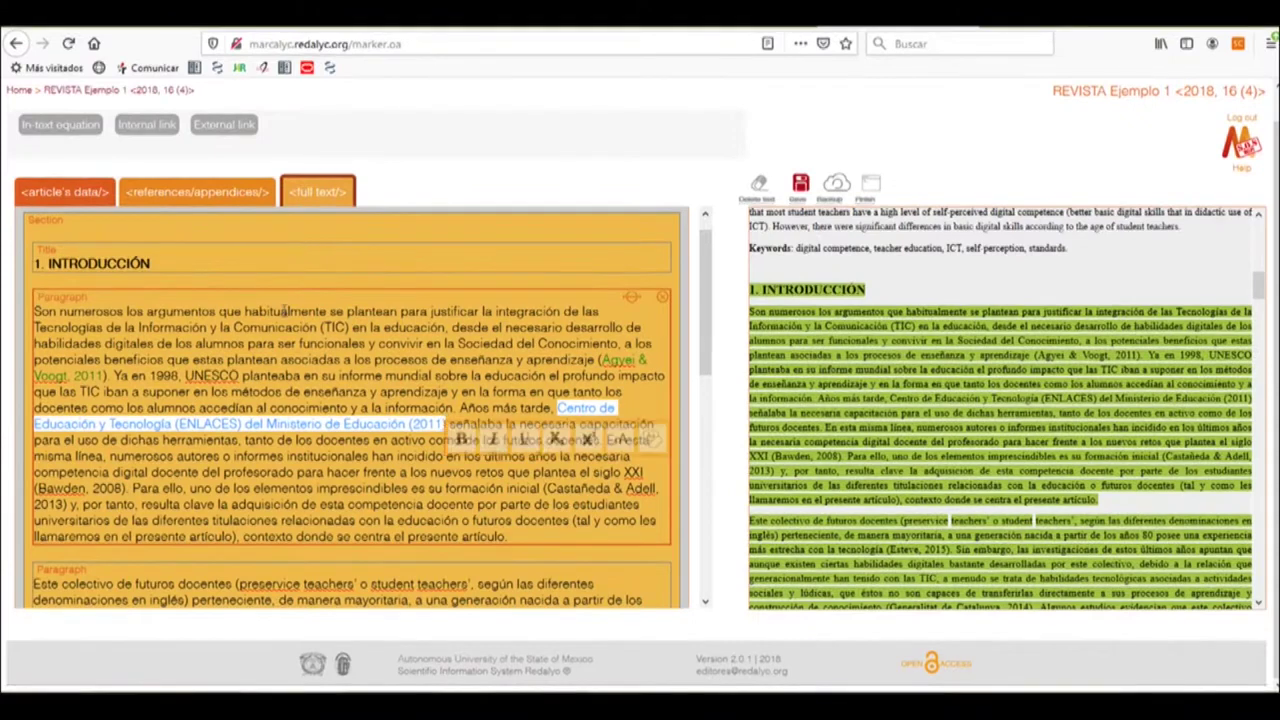
pyautogui.click(146, 125)
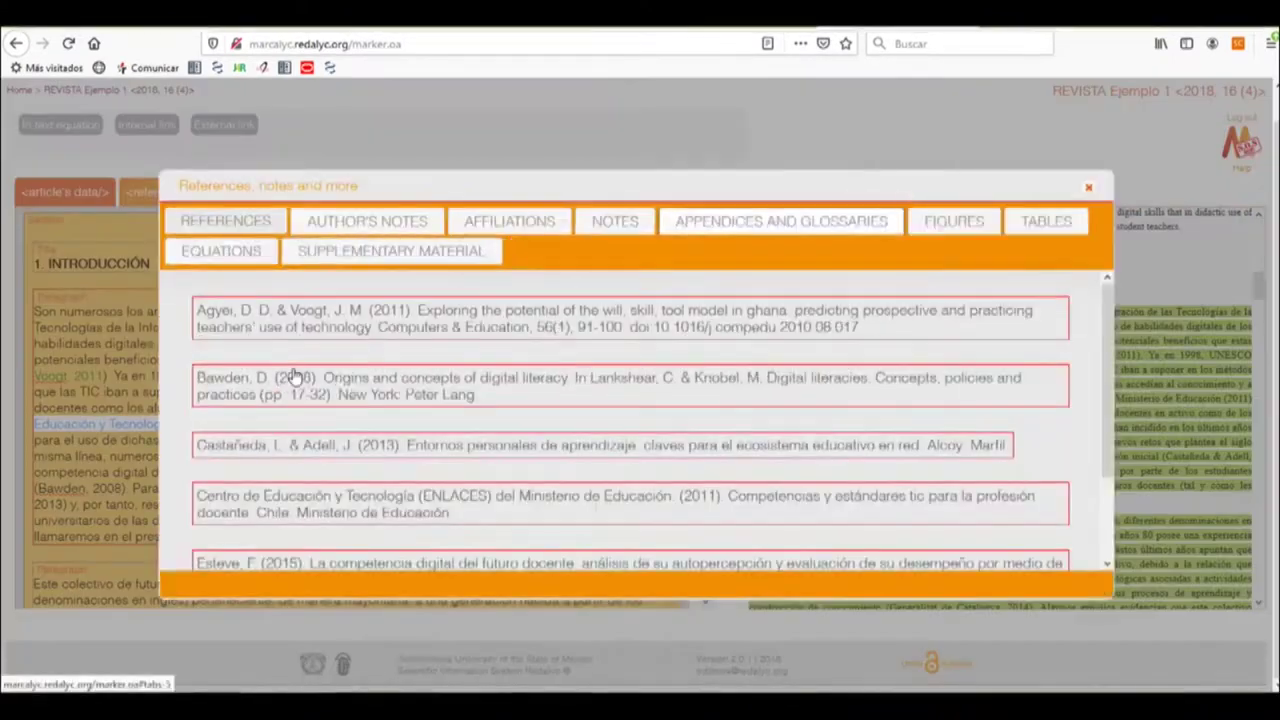
pyautogui.click(366, 518)
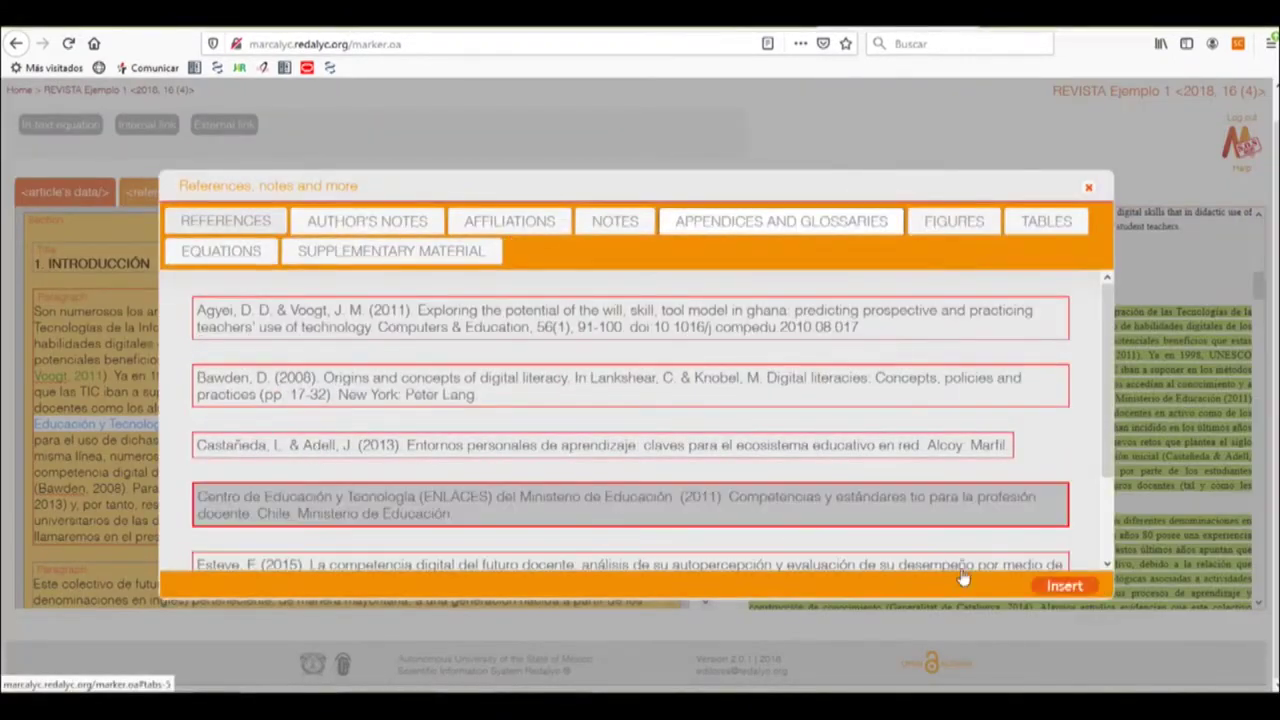
pyautogui.click(1065, 587)
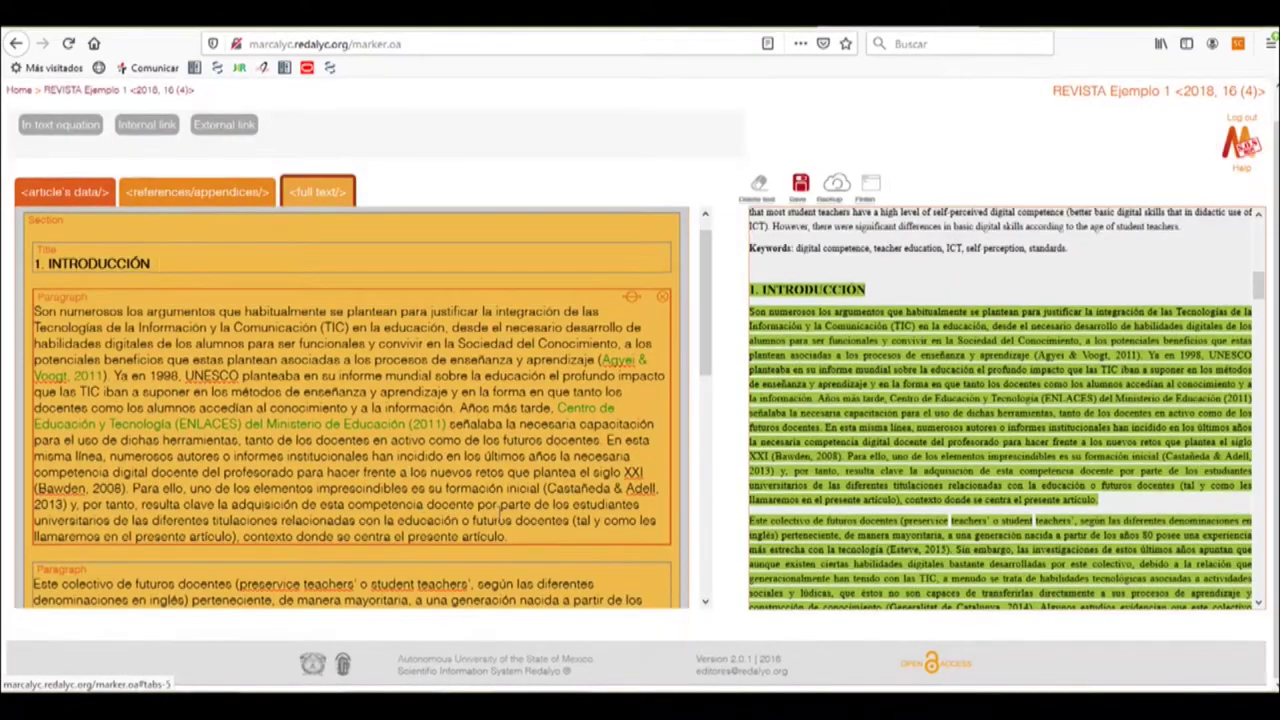
# - Link the two-author 2013 citation near the end of the first introduction paragraph to its matching reference
pyautogui.moveTo(547, 488); pyautogui.dragTo(194, 489)
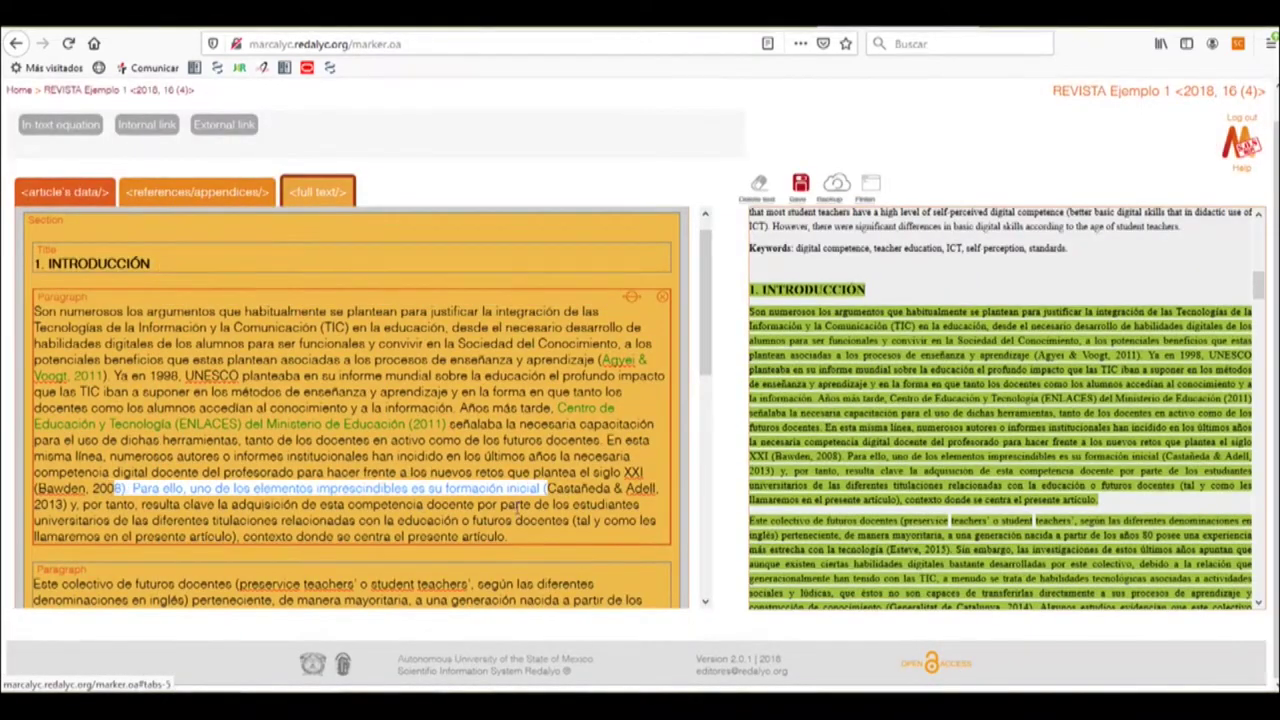
pyautogui.moveTo(546, 488); pyautogui.dragTo(63, 505)
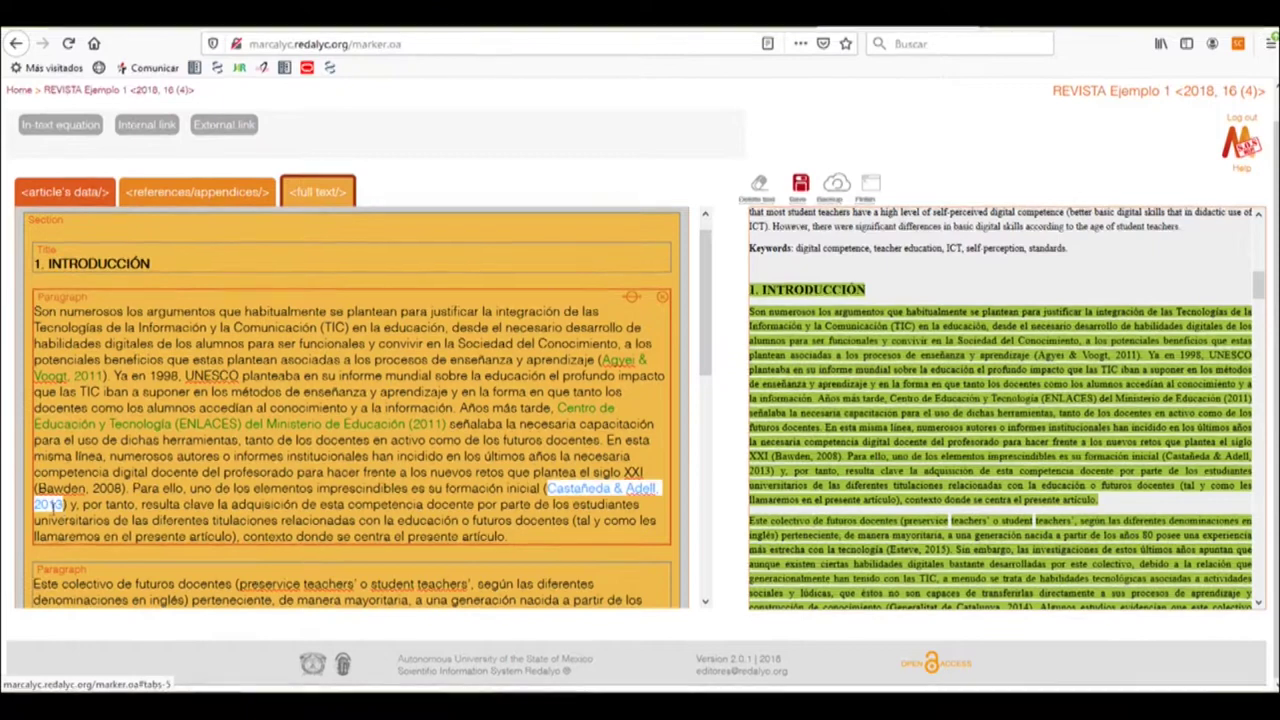
pyautogui.click(146, 126)
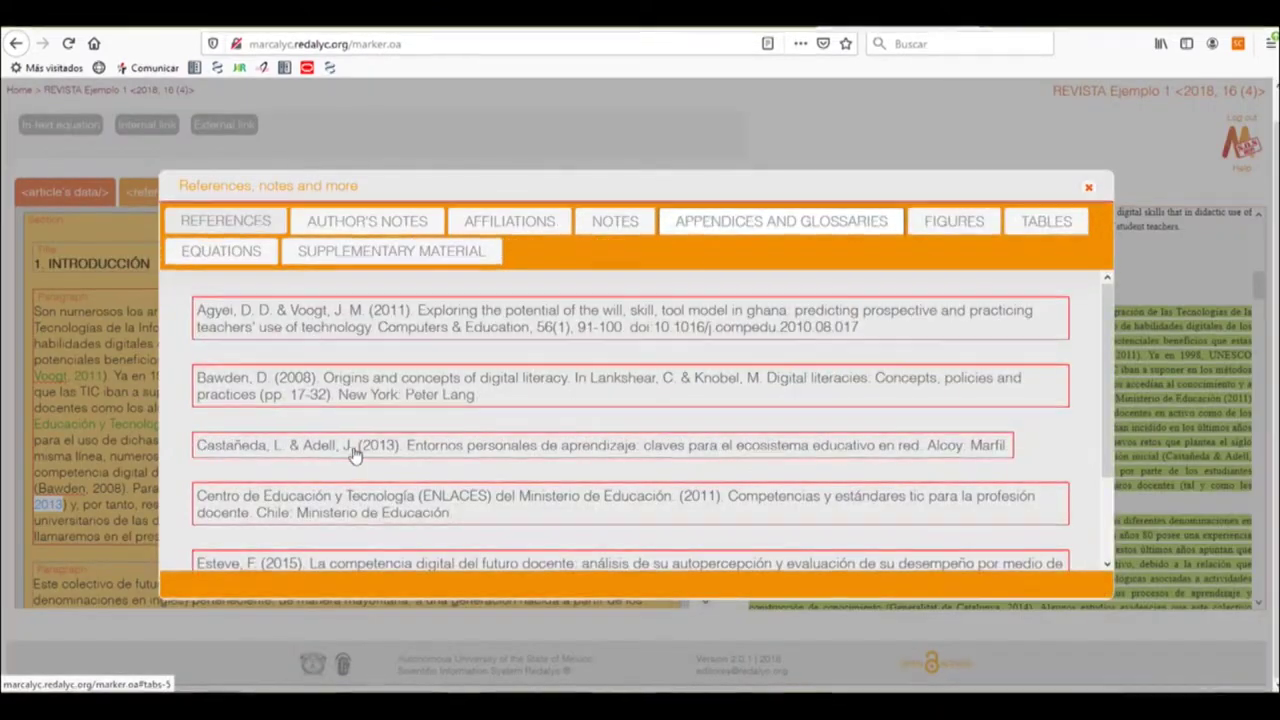
pyautogui.click(354, 446)
pyautogui.click(1068, 587)
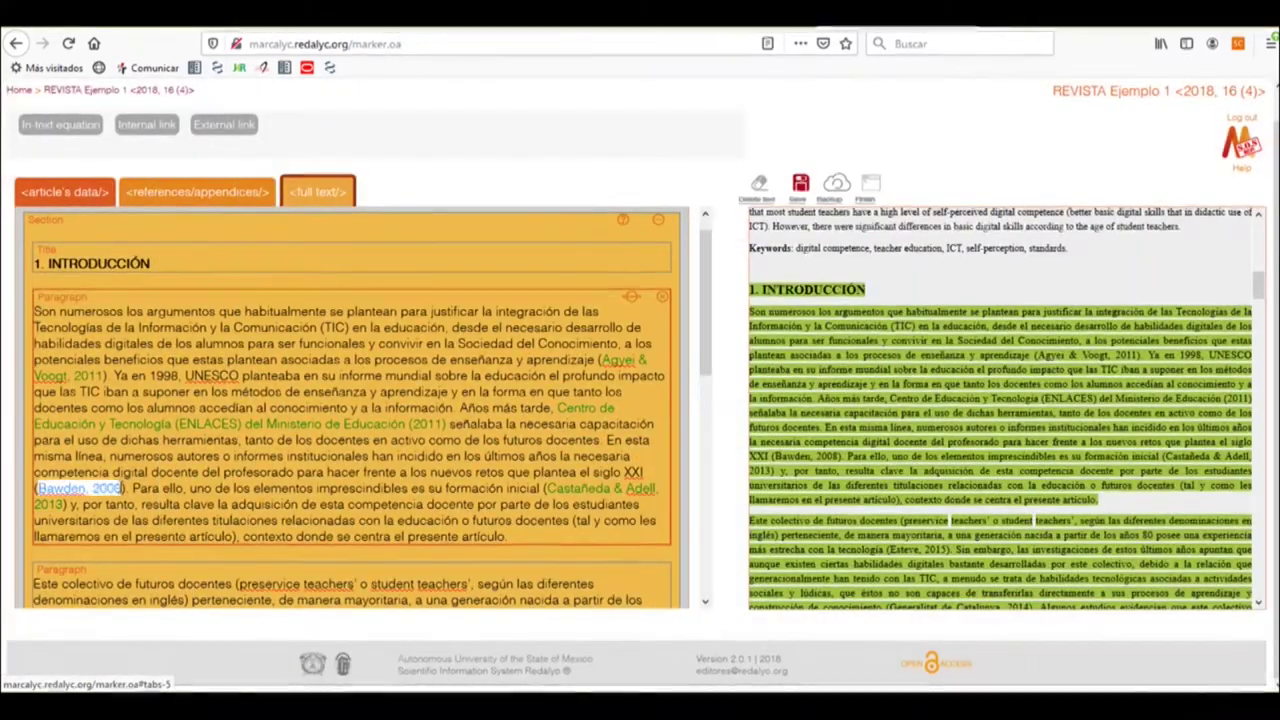
# - Link the single-author 2008 citation in the first introduction paragraph to its matching reference
pyautogui.click(146, 126)
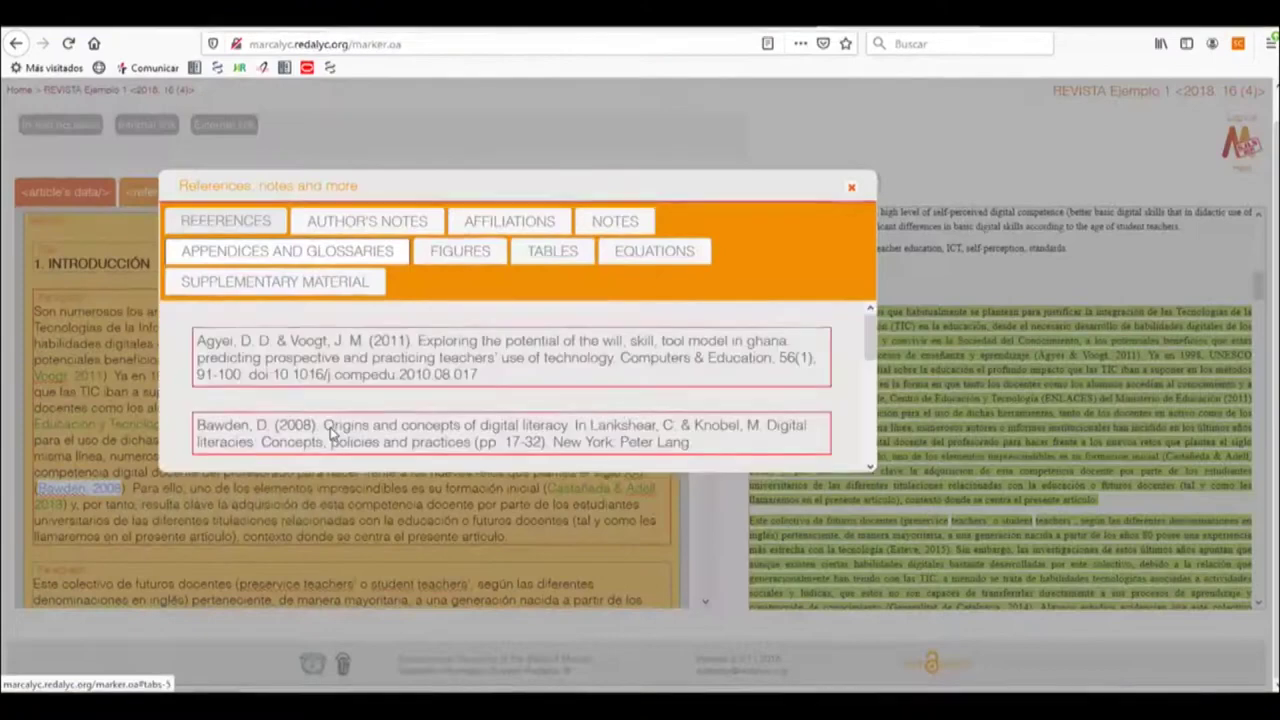
pyautogui.click(322, 388)
pyautogui.click(1064, 585)
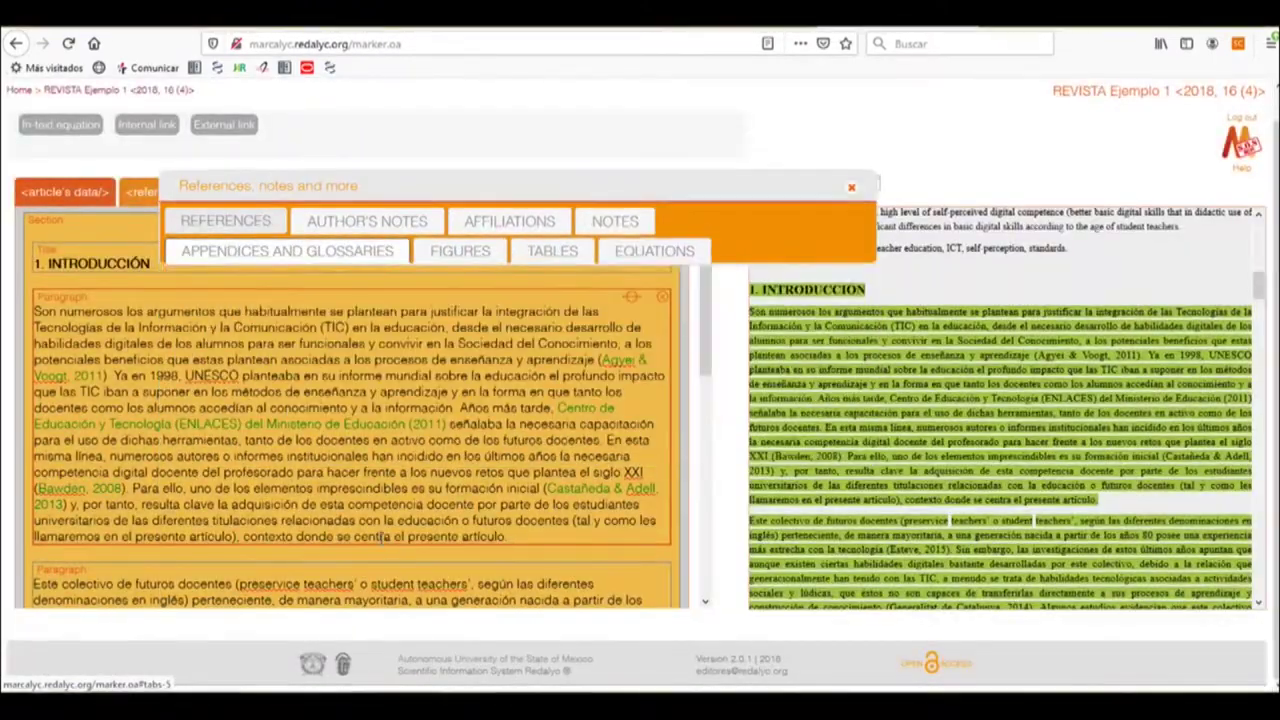
# - Make the 1 after "trabajo" in the second introduction paragraph superscript and link it to note 1
pyautogui.scroll(-3, 386, 487)
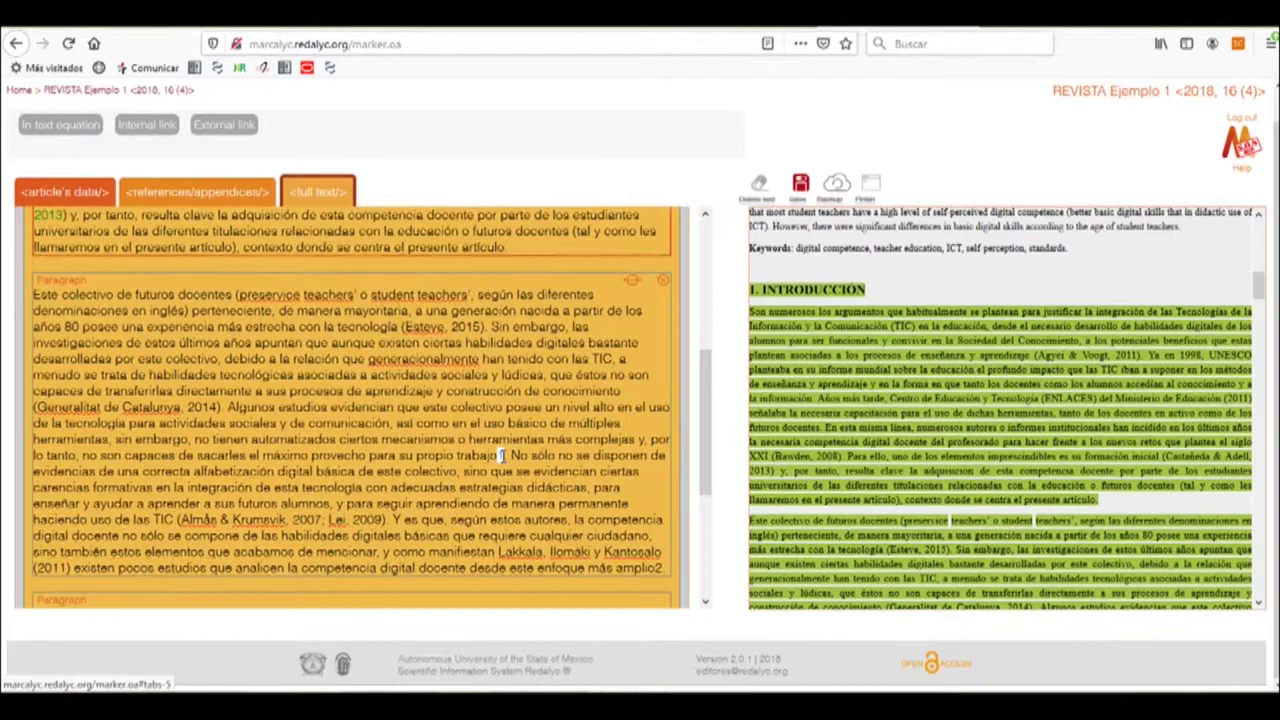
pyautogui.moveTo(503, 455); pyautogui.dragTo(512, 455)
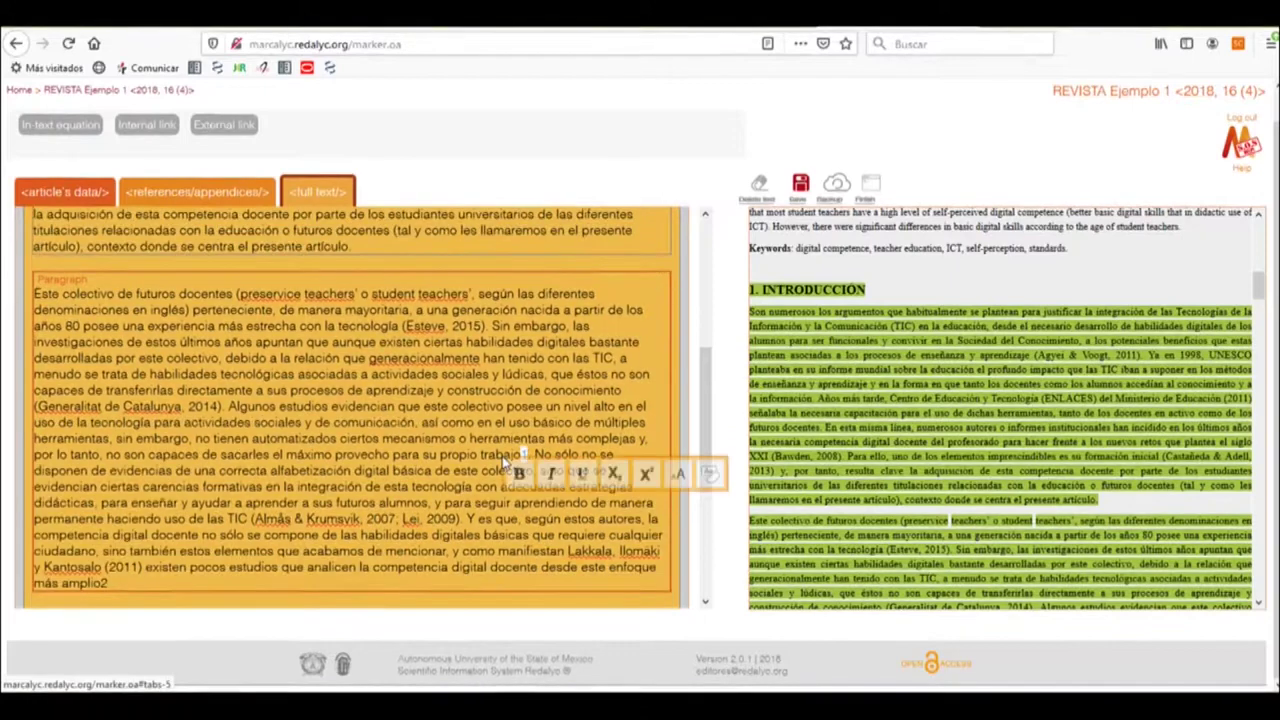
pyautogui.click(647, 476)
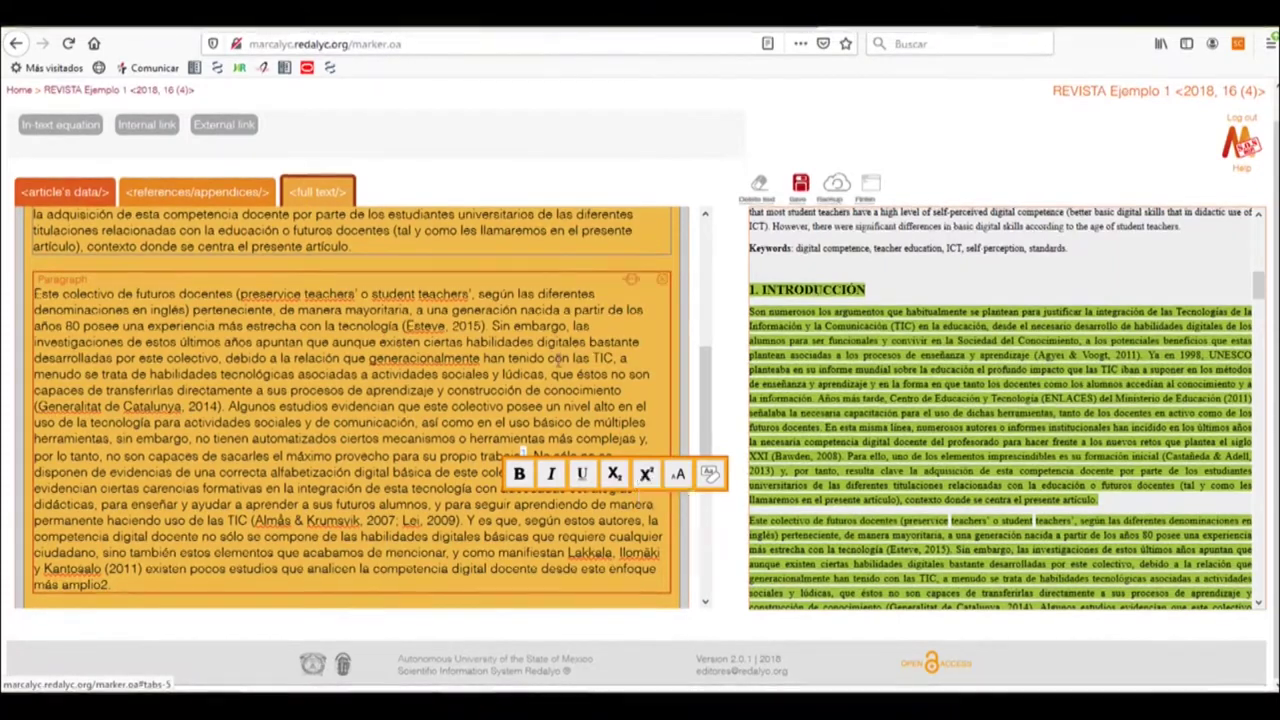
pyautogui.click(150, 125)
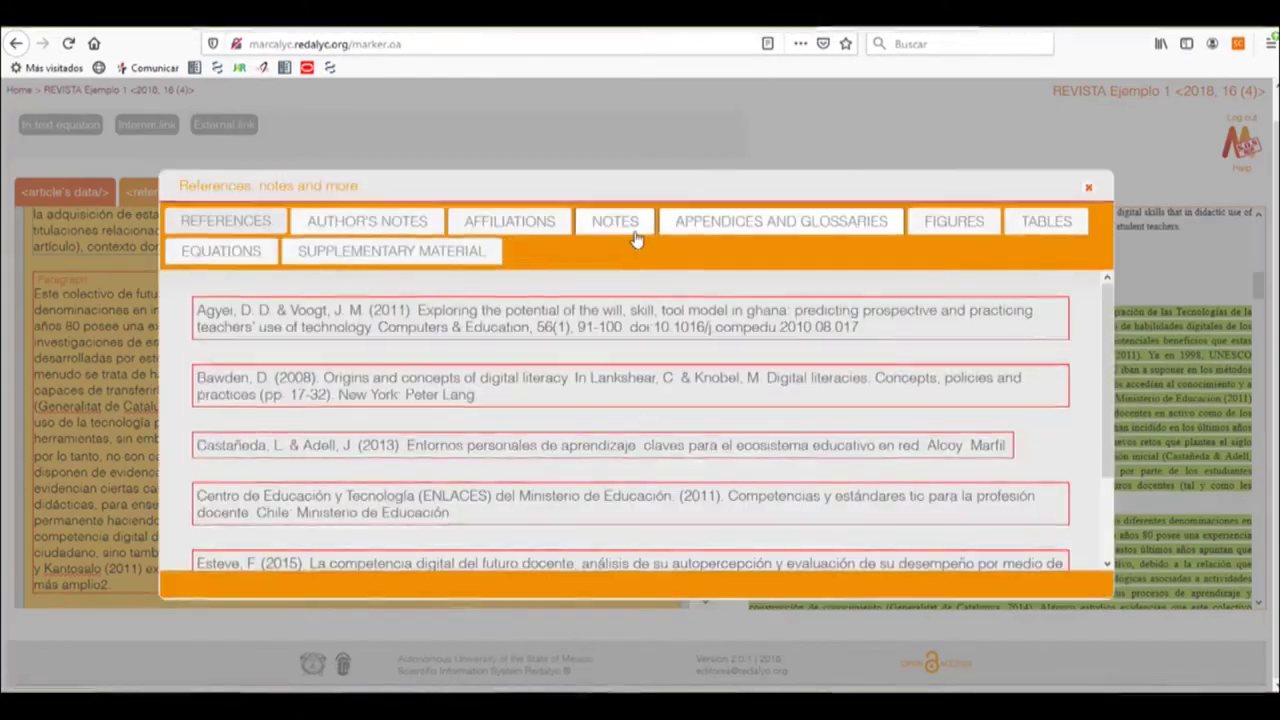
pyautogui.click(615, 222)
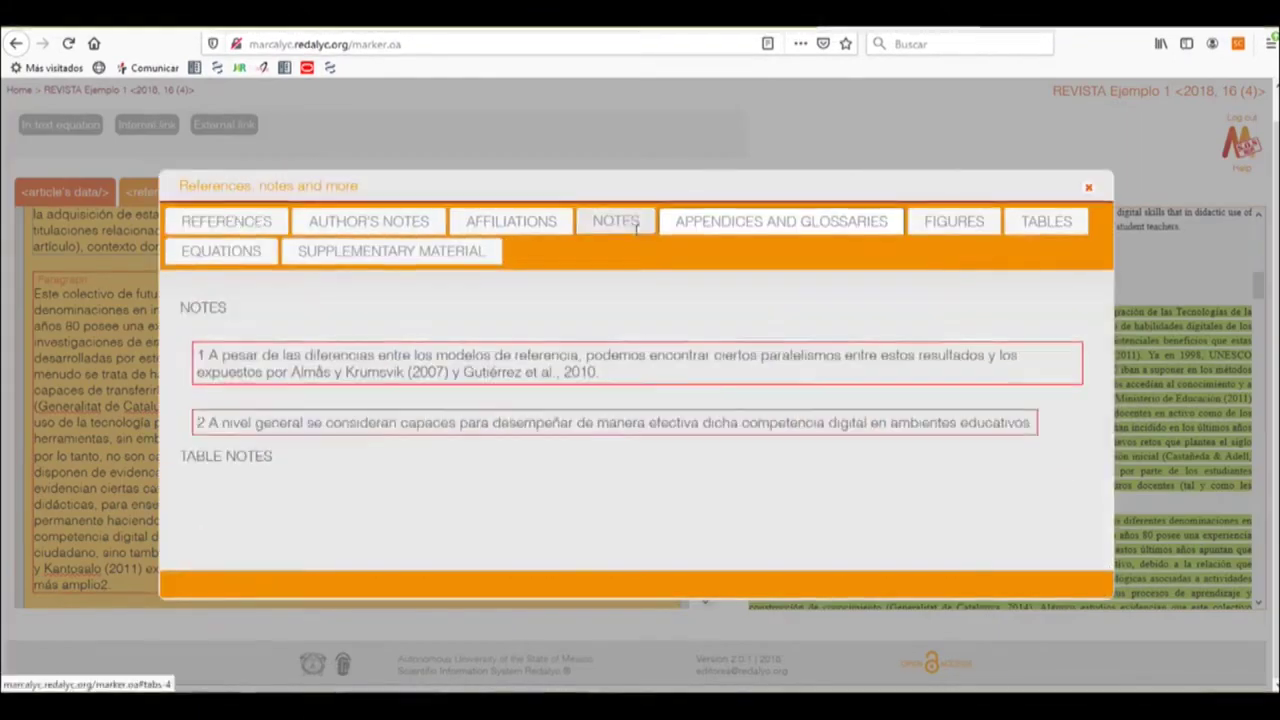
pyautogui.click(328, 362)
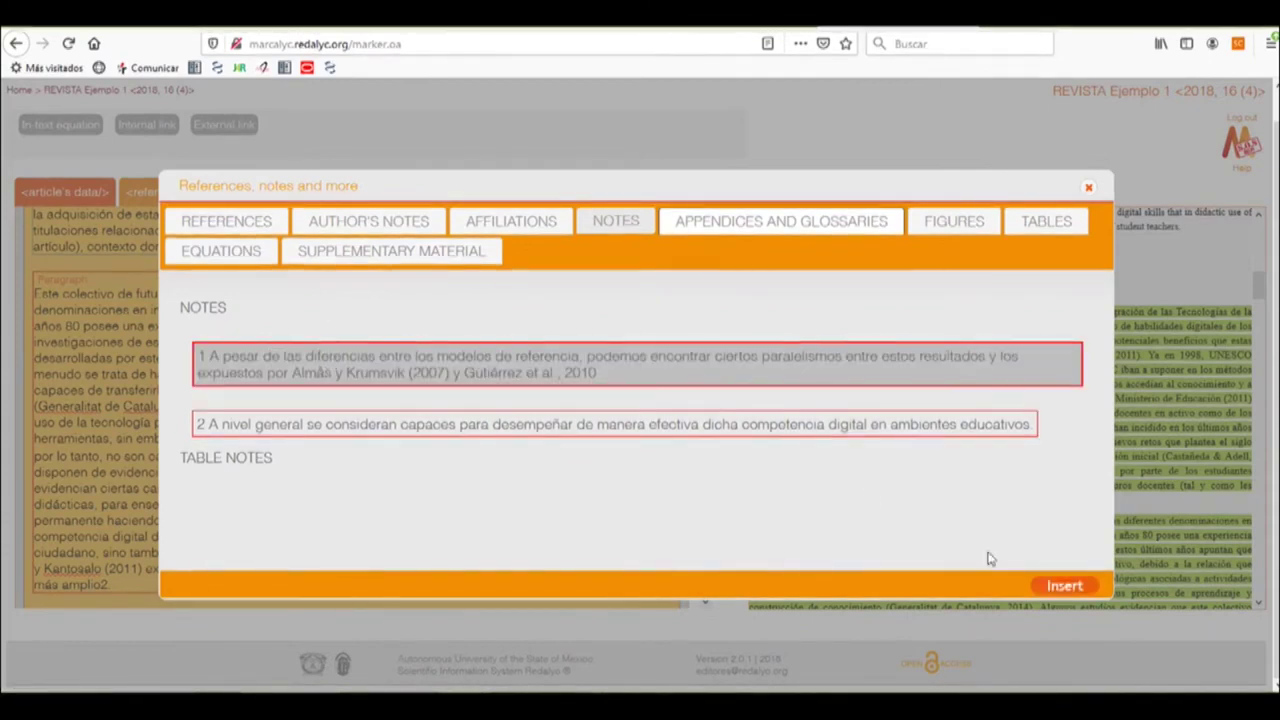
pyautogui.click(1064, 585)
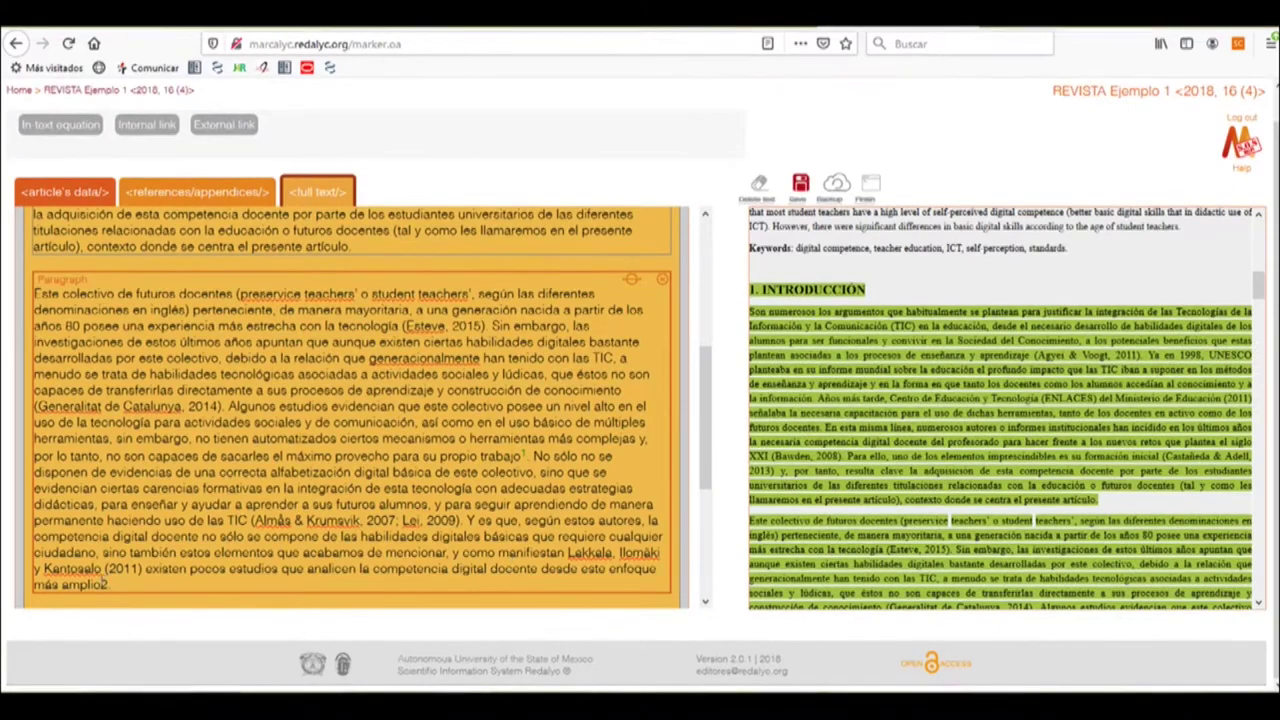
# - Make the 2 after "más amplio" at the end of the second introduction paragraph superscript and link it to note 2
pyautogui.moveTo(109, 584); pyautogui.dragTo(99, 584)
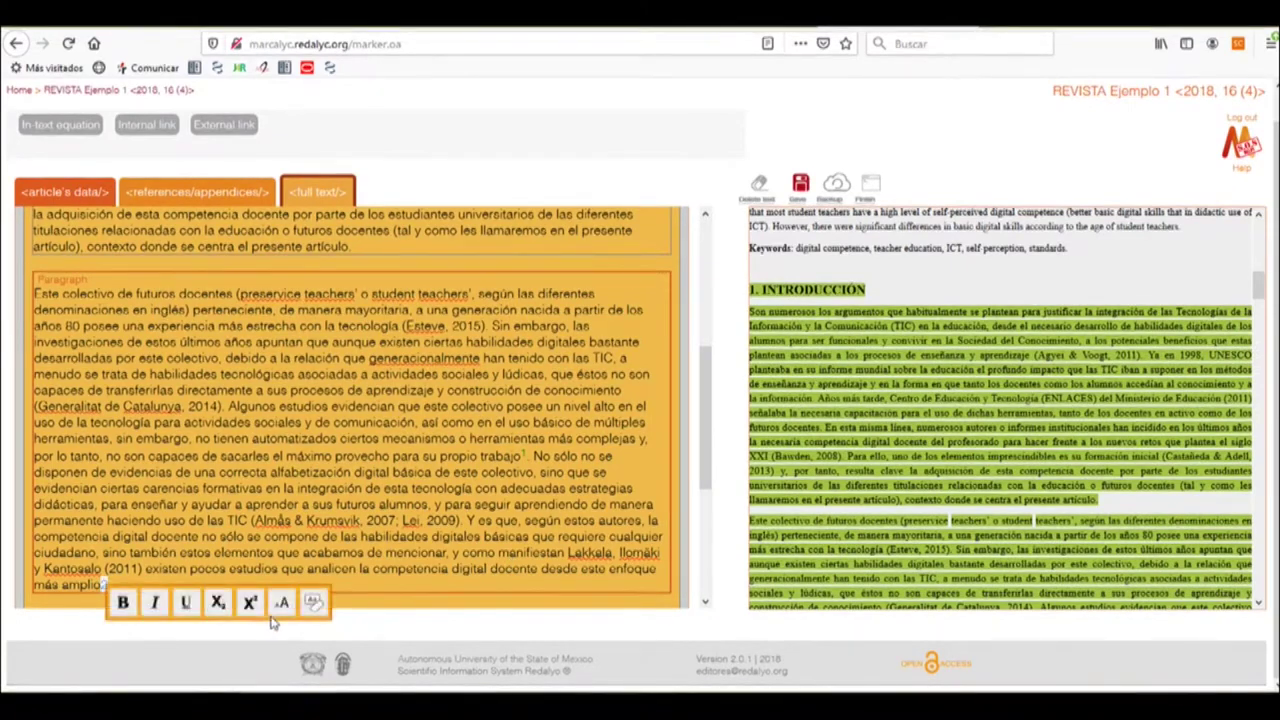
pyautogui.click(250, 602)
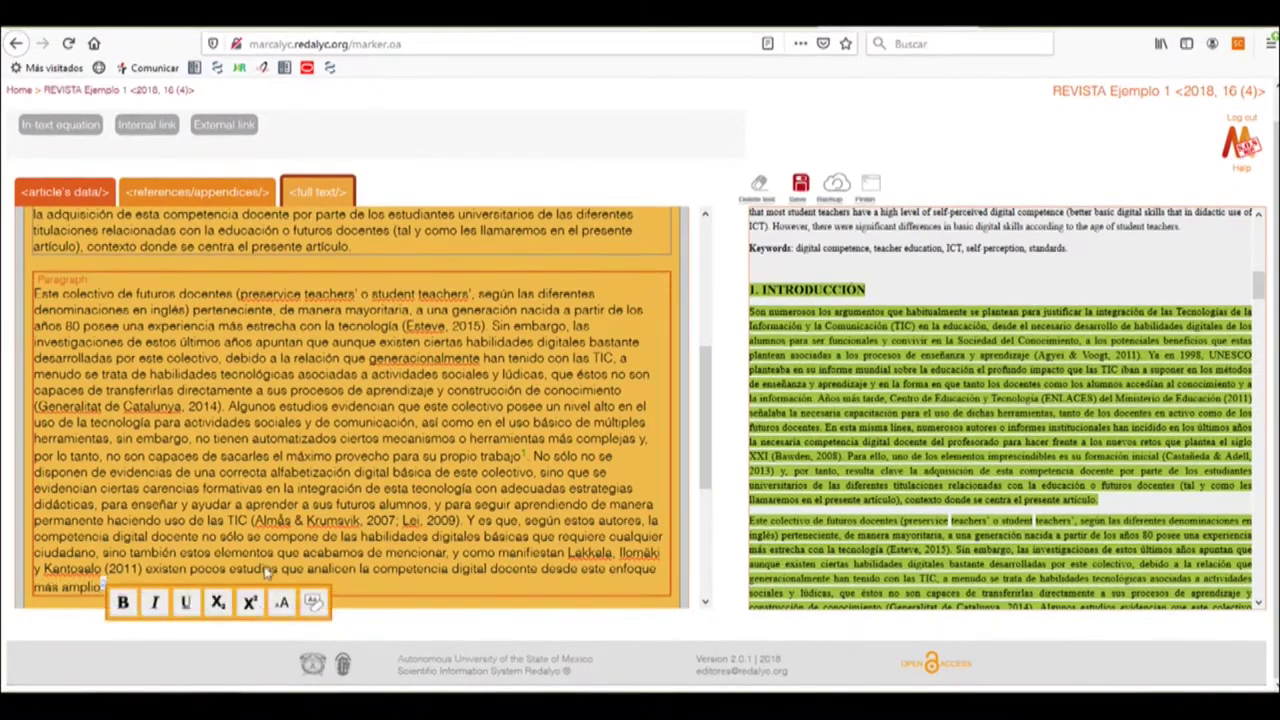
pyautogui.click(147, 125)
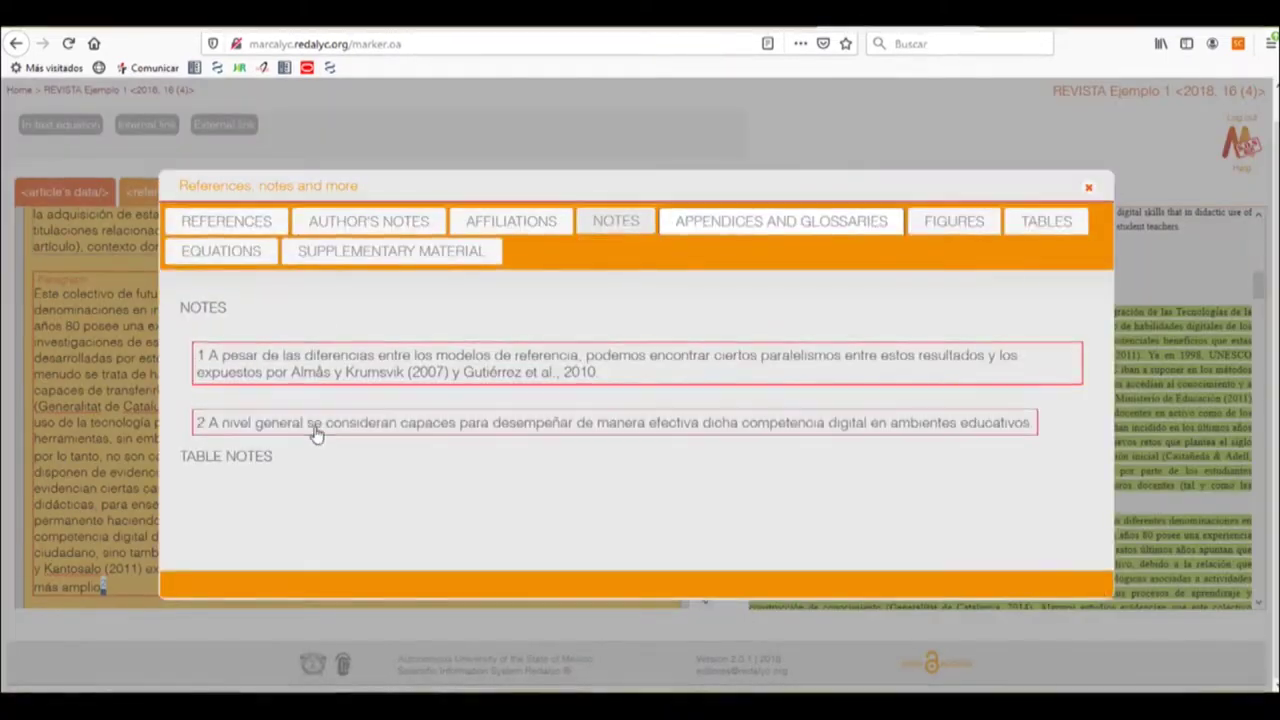
pyautogui.click(318, 434)
pyautogui.click(1066, 586)
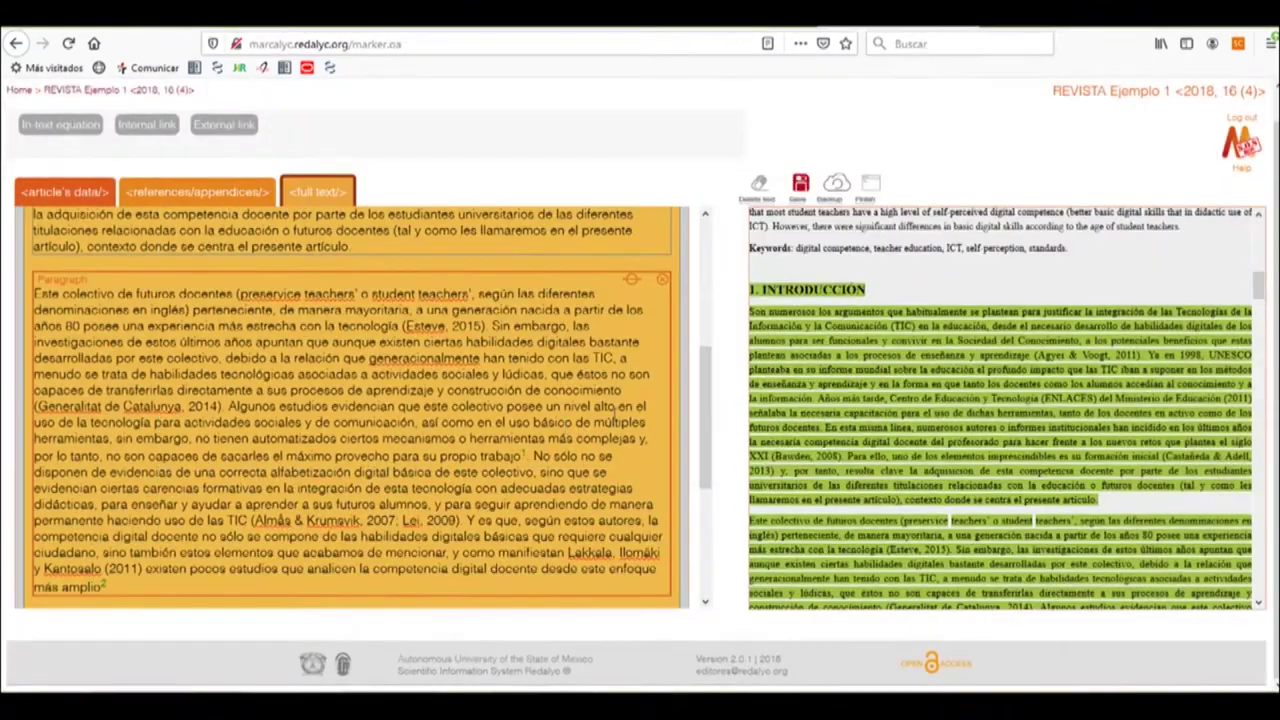
# - Add a new empty section to the article's full text below the introduction section
pyautogui.scroll(-5, 631, 414)
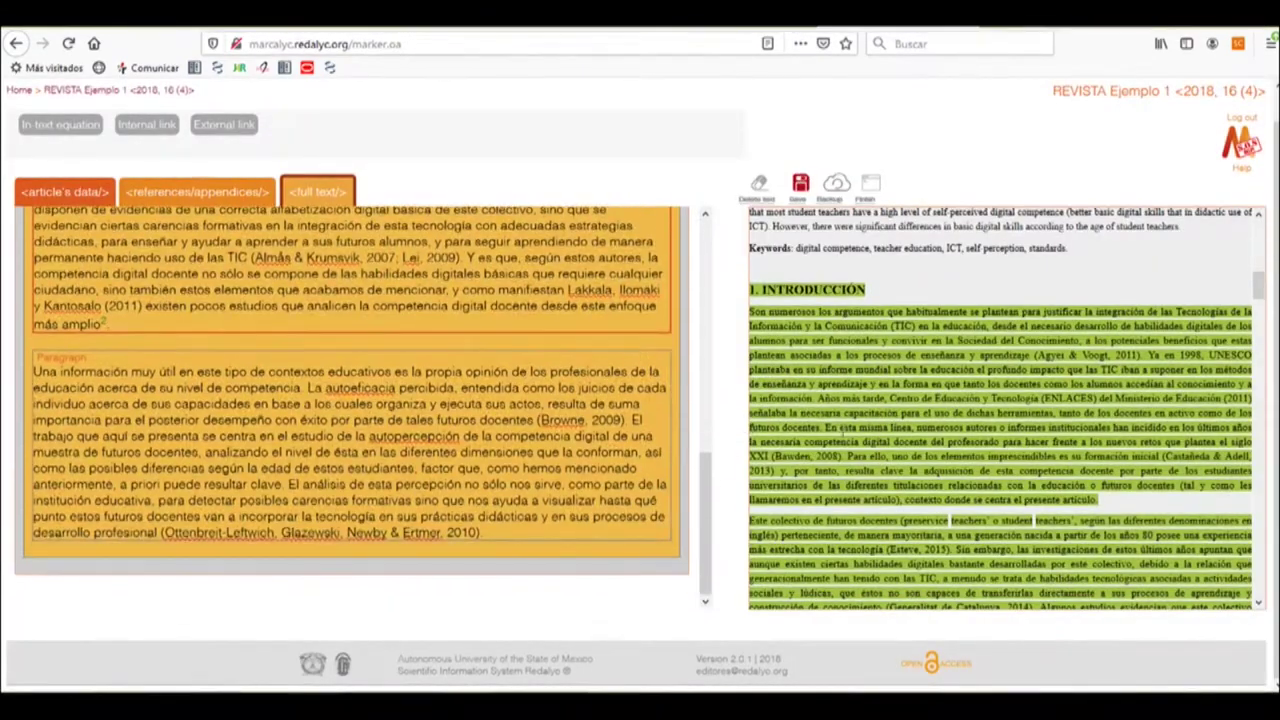
pyautogui.scroll(-10, 843, 437)
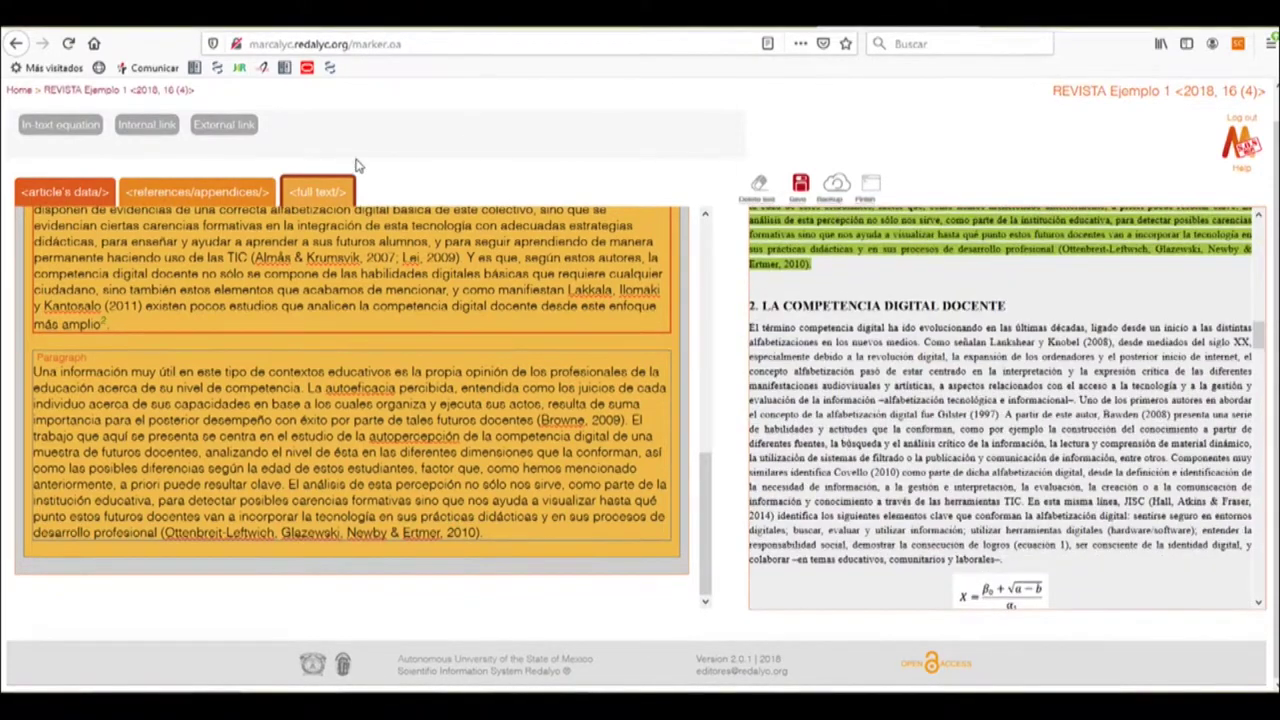
pyautogui.click(321, 195)
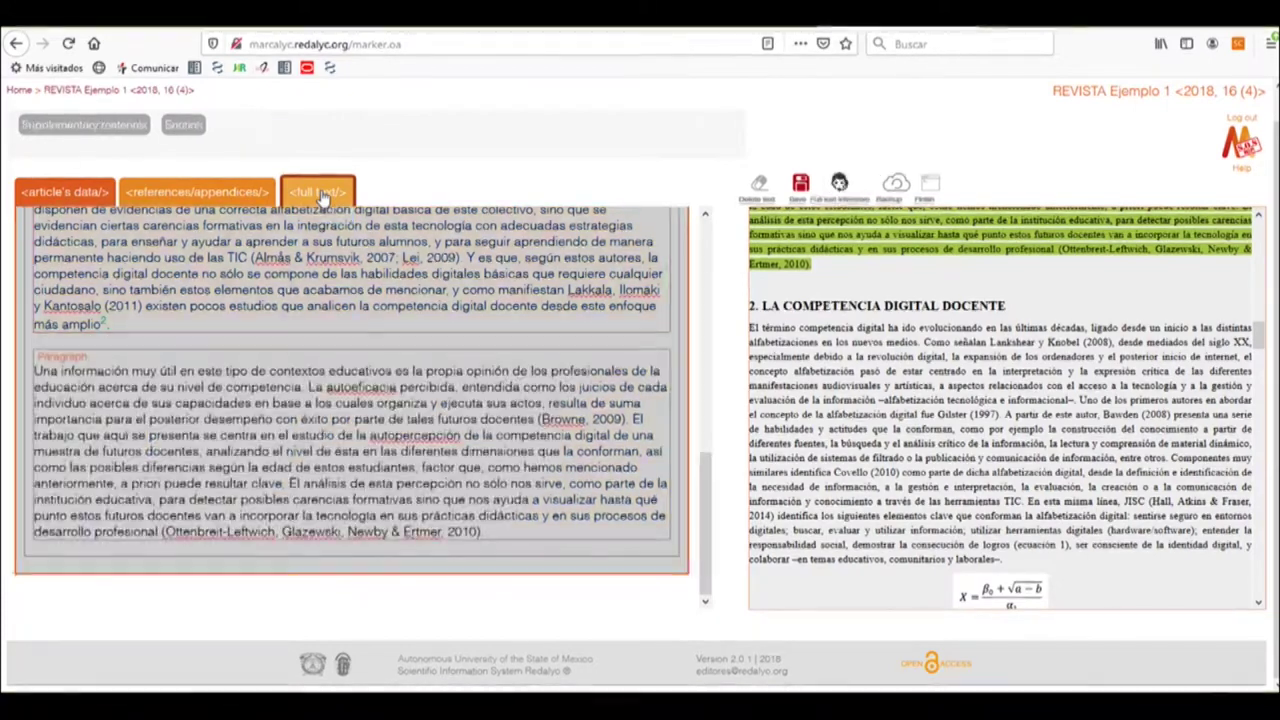
pyautogui.click(183, 127)
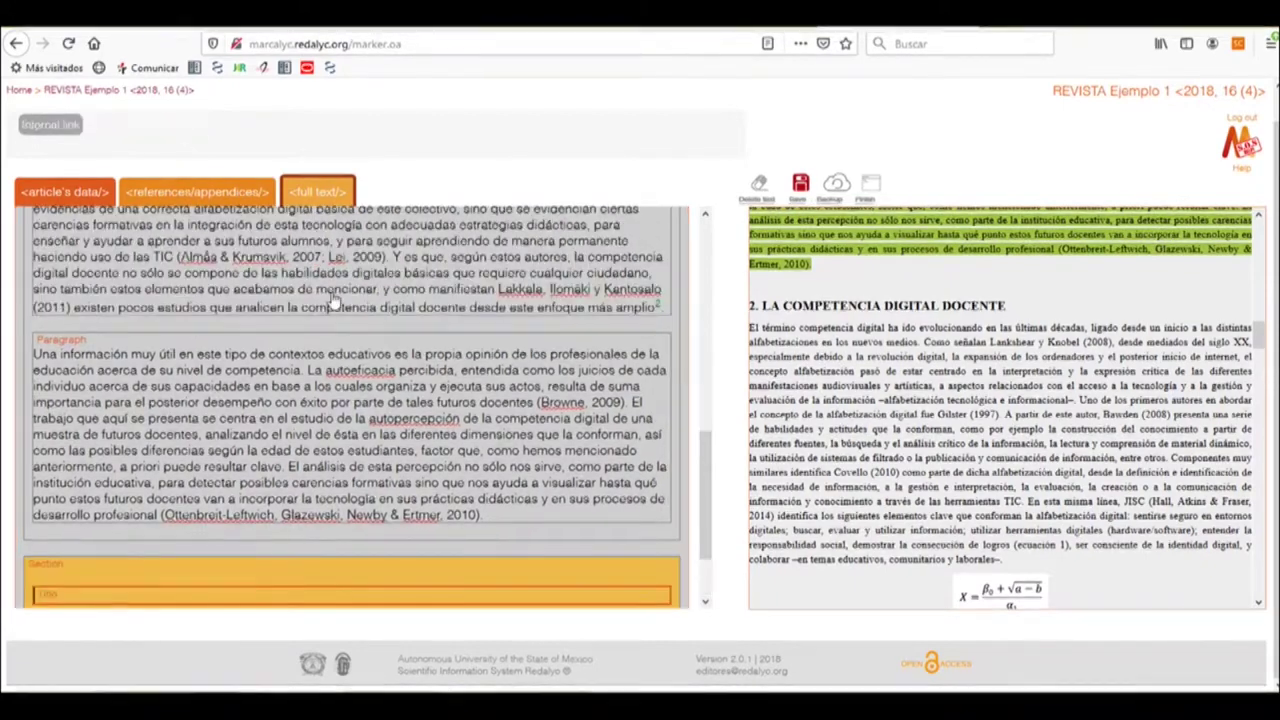